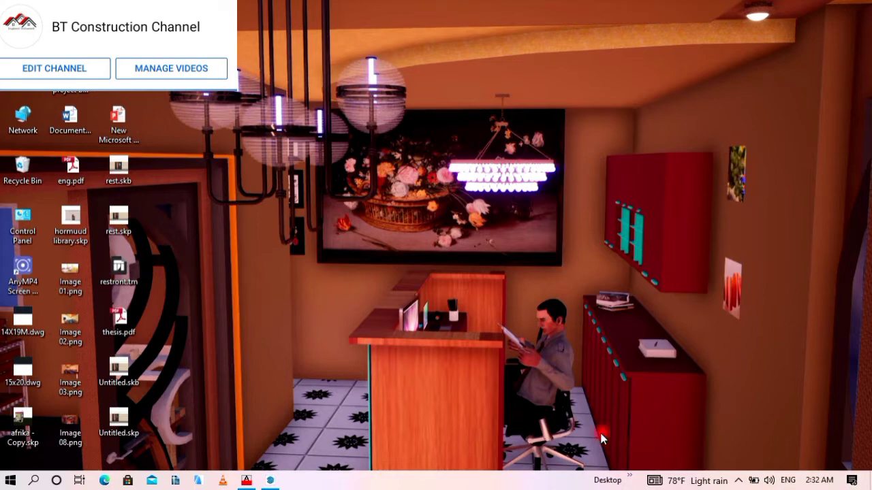
Switch to SketchUp and examine the paneled and glazed lower doors of the wardrobe inside the room
left_click(265, 481)
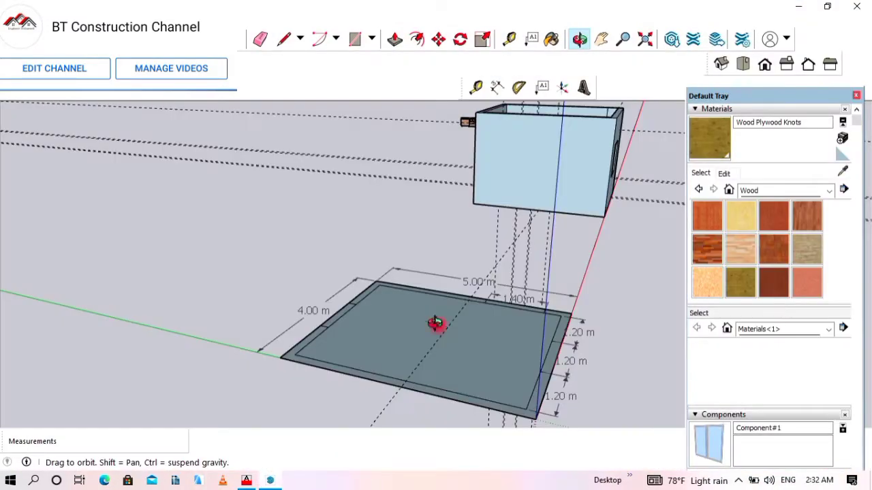
scroll(612, 119, "up", 2)
mouse_move(611, 119)
left_mouse_down()
mouse_move(523, 210)
mouse_move(356, 259)
left_mouse_up()
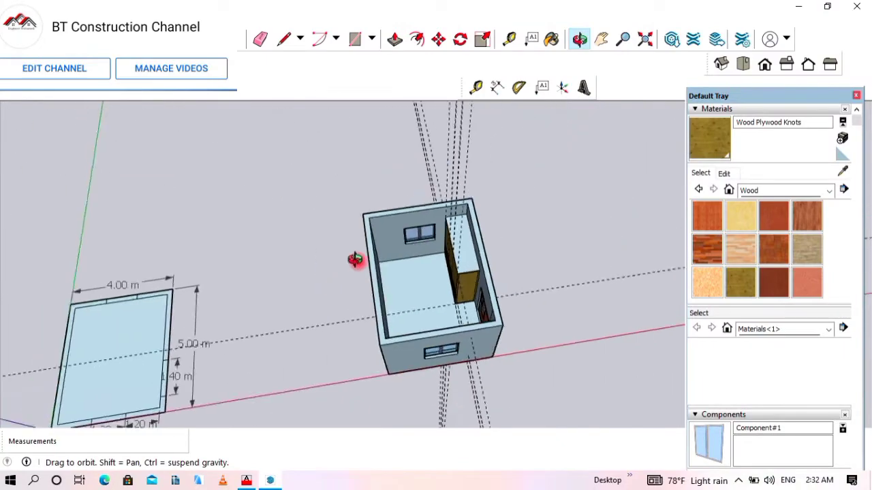
scroll(468, 276, "up", 5)
mouse_move(482, 302)
left_mouse_down()
mouse_move(468, 303)
mouse_move(479, 249)
mouse_move(446, 270)
mouse_move(469, 183)
mouse_move(473, 229)
left_mouse_up()
scroll(421, 379, "up", 5)
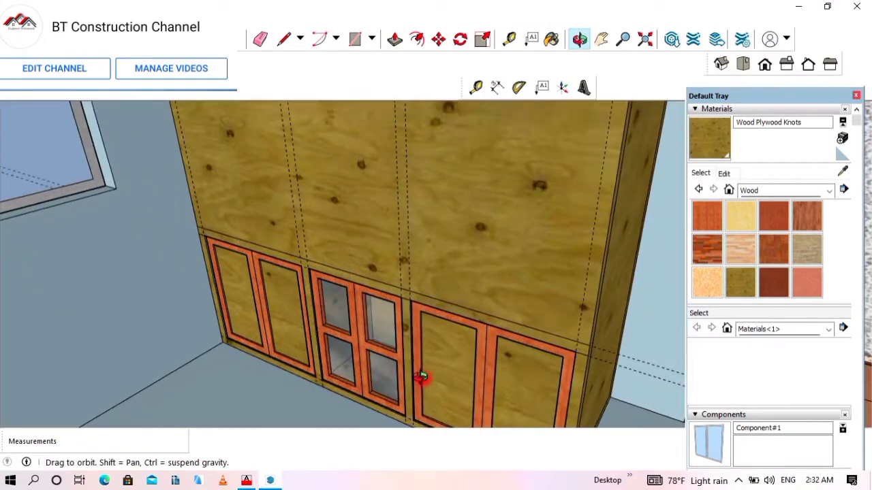
scroll(402, 372, "up", 4)
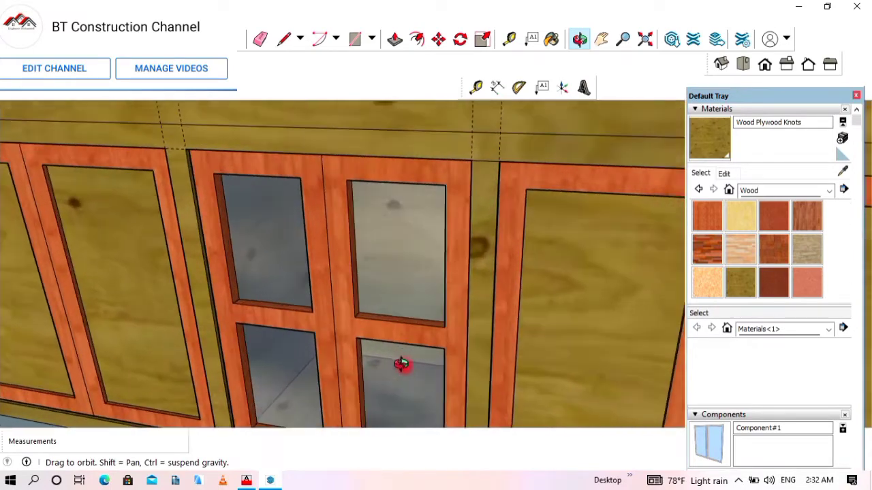
mouse_move(379, 280)
left_mouse_down()
mouse_move(434, 263)
mouse_move(414, 250)
left_mouse_up()
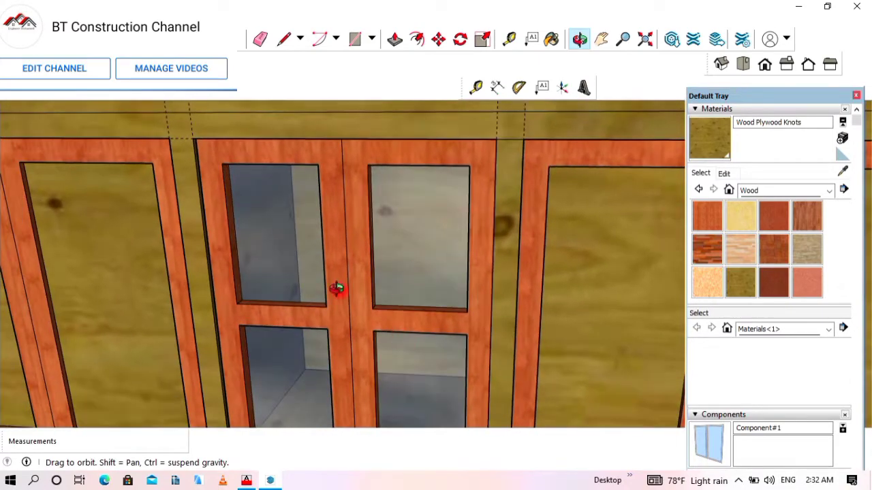
left_click_drag(227, 266, 230, 302)
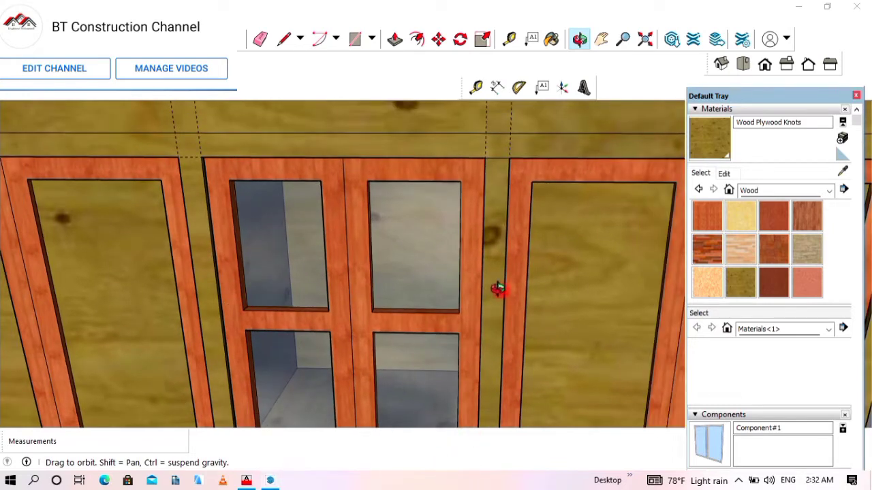
Examine the plain upper front of the wardrobe and the guide lines dividing it into three sections
left_click(602, 38)
left_click_drag(391, 259, 471, 391)
left_click_drag(496, 194, 550, 298)
scroll(493, 211, "down", 6)
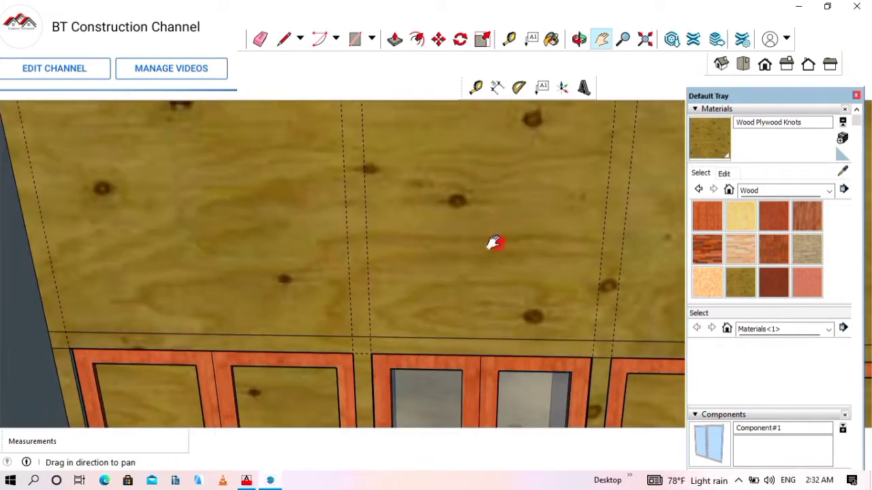
left_click(579, 39)
left_click_drag(450, 211, 380, 356)
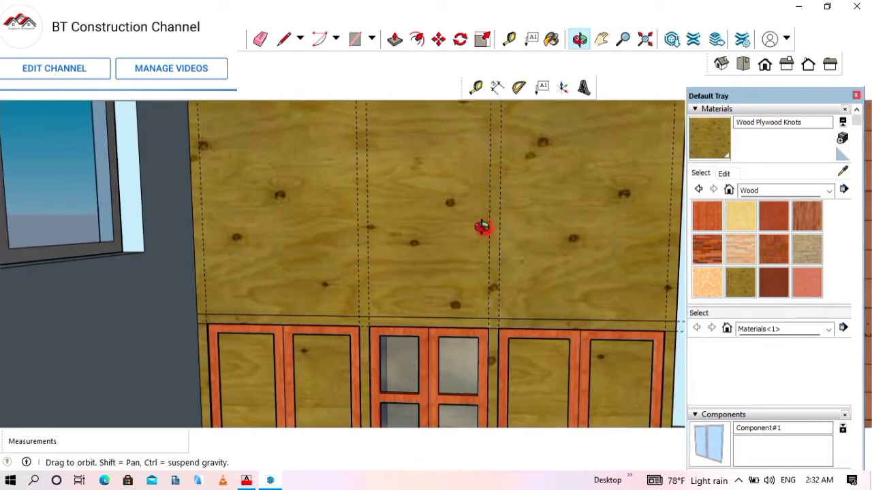
left_click(601, 38)
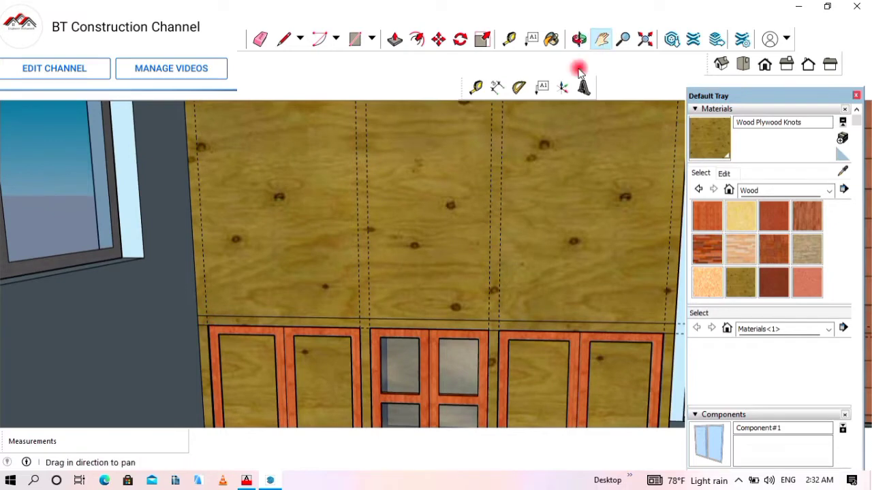
left_click_drag(532, 180, 477, 249)
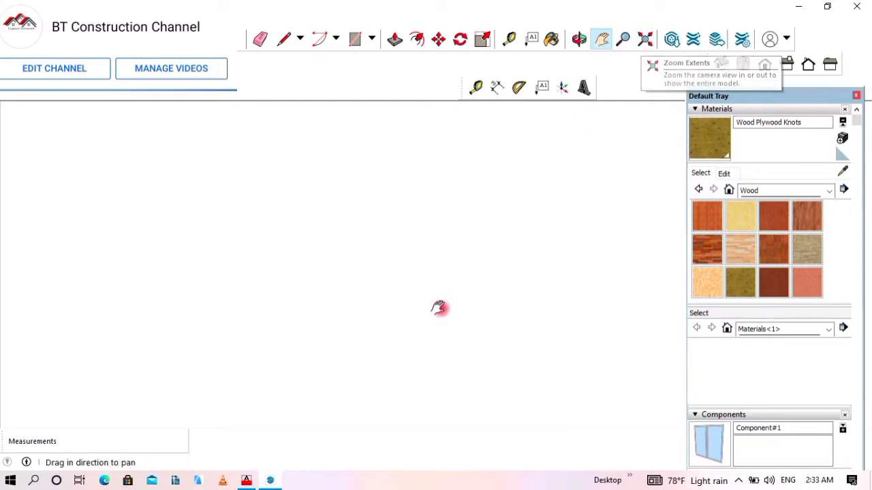
mouse_move(439, 291)
left_mouse_down()
mouse_move(450, 269)
mouse_move(498, 241)
mouse_move(420, 279)
left_mouse_up()
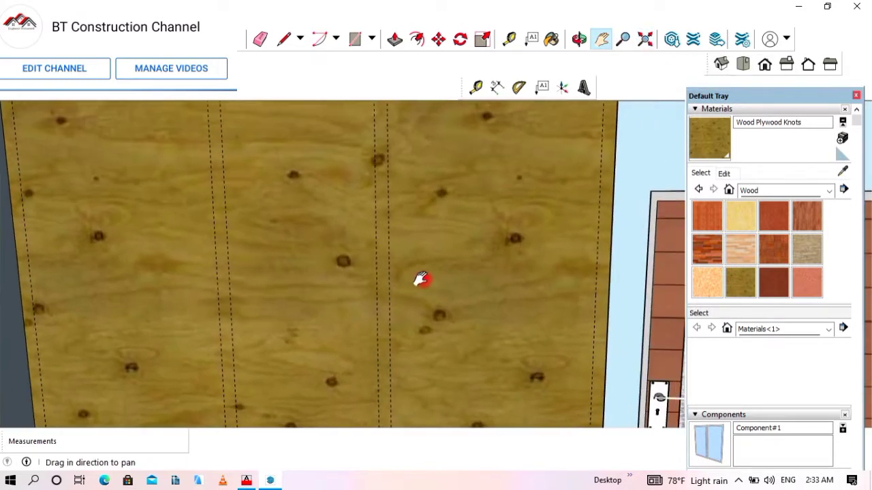
left_click(579, 38)
left_click_drag(518, 286, 434, 305)
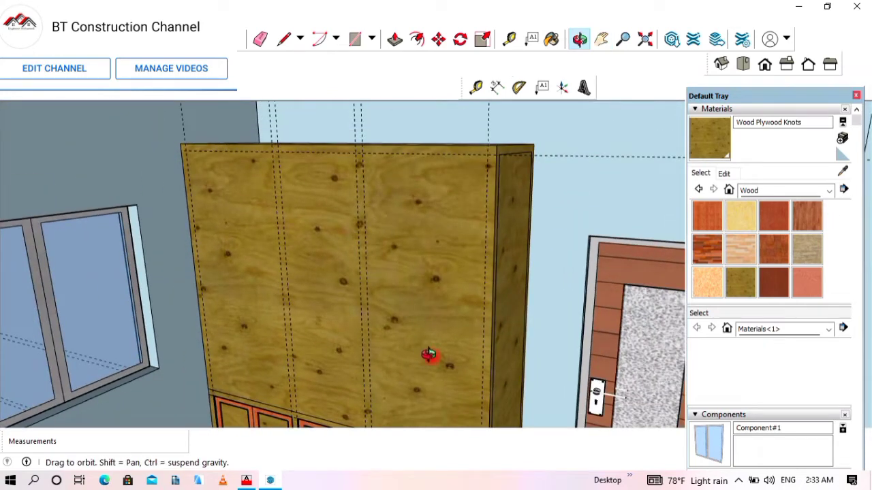
left_click(600, 40)
left_click_drag(394, 278, 75, 445)
left_click_drag(330, 343, 298, 301)
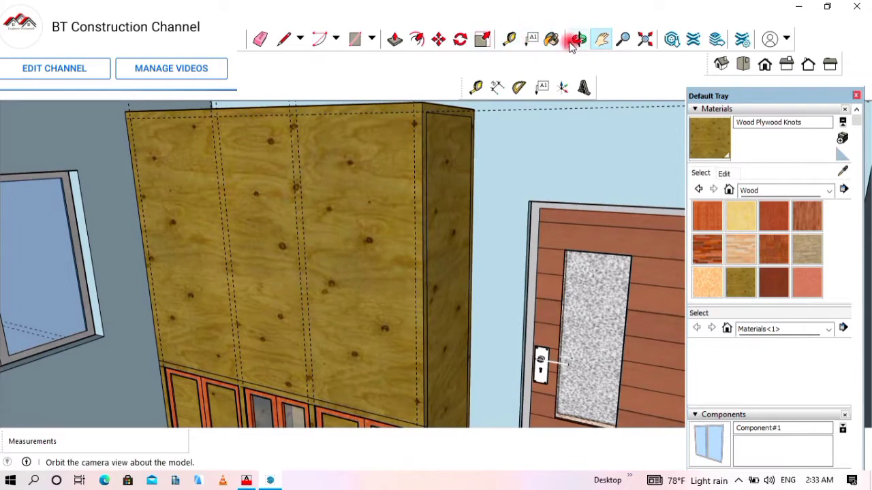
Dimension the height of the upper wardrobe front along its right-hand guide, from the horizontal line above the doors to the top guide
left_click(497, 87)
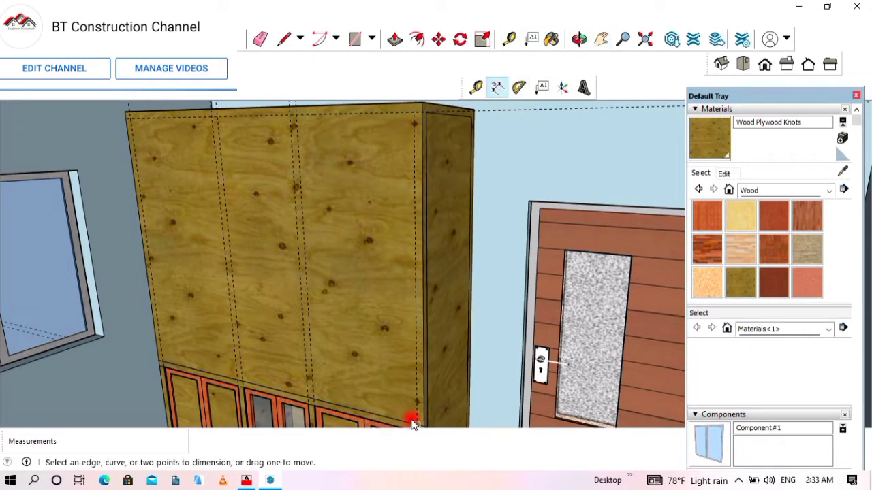
left_click(416, 424)
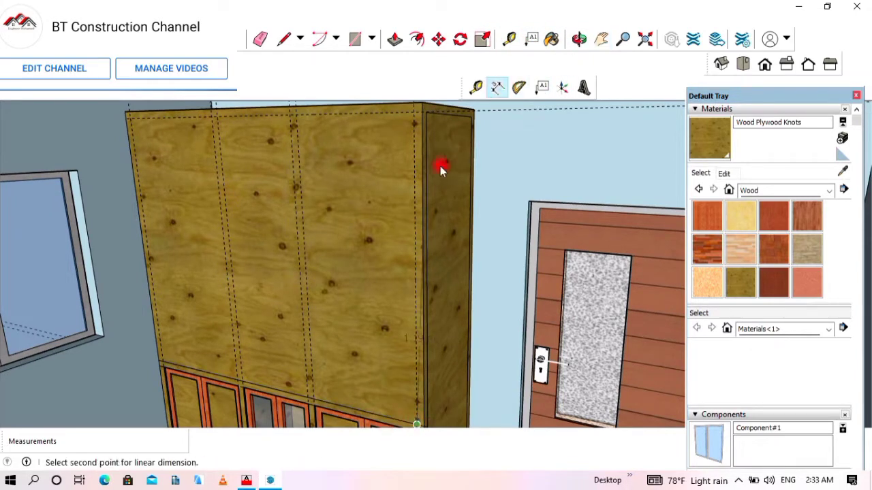
left_click(414, 113)
left_click(355, 135)
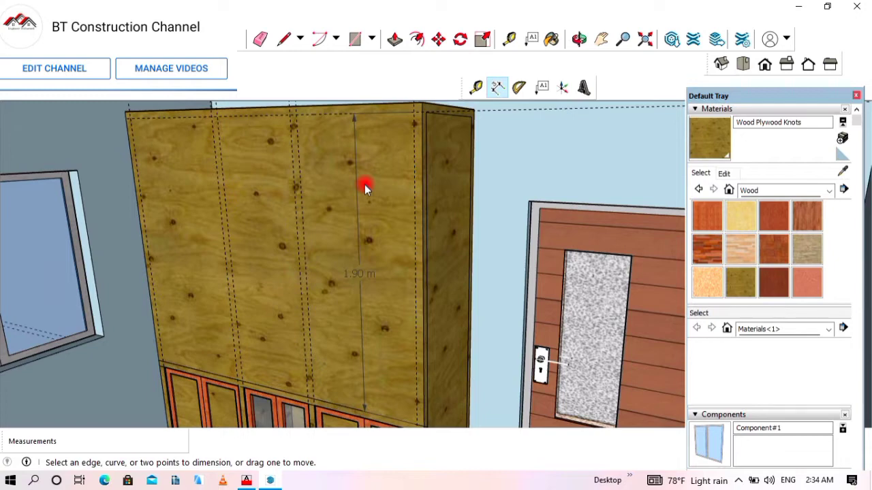
Draw a 0.05 m by 1.90 m rectangle between the guides separating the left and middle sections of the upper wardrobe front
left_click(579, 37)
left_click_drag(231, 273, 303, 359)
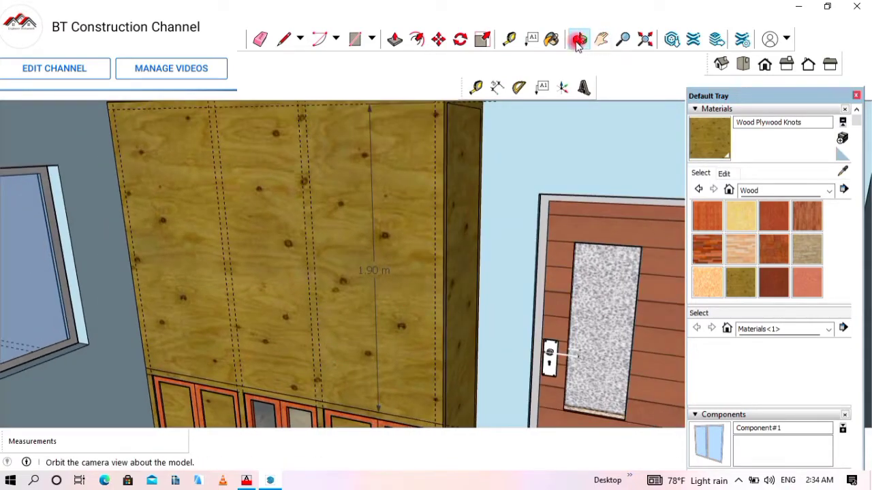
left_click_drag(381, 277, 352, 296)
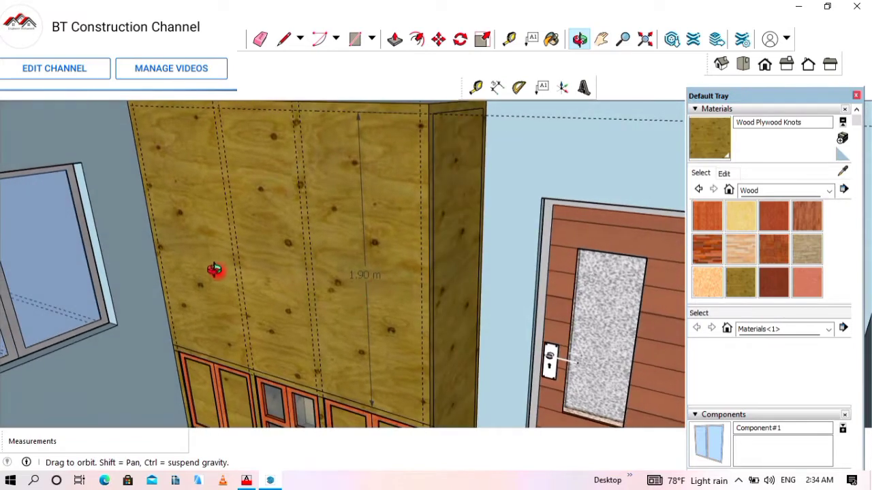
left_click(509, 39)
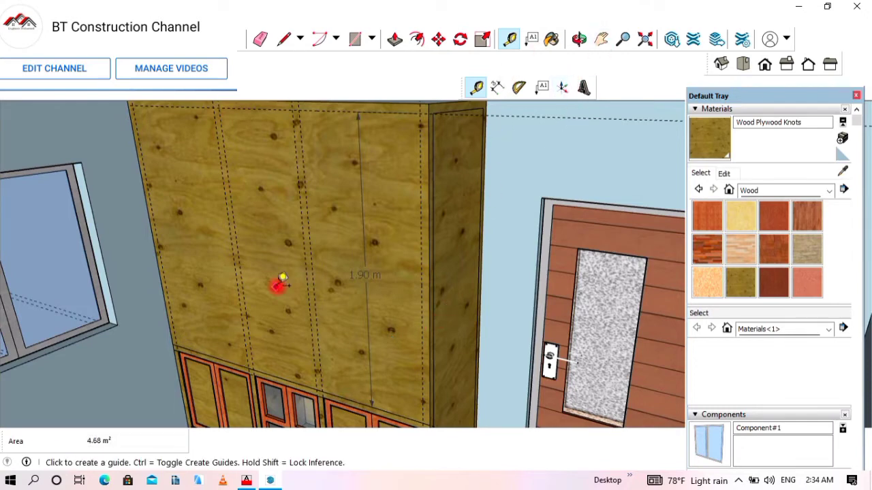
scroll(278, 282, "down", 1)
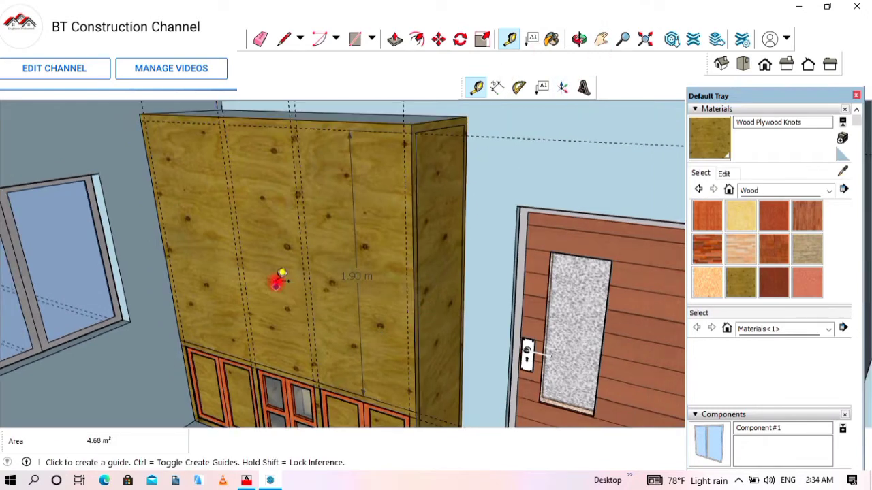
left_click(352, 38)
scroll(255, 364, "up", 4)
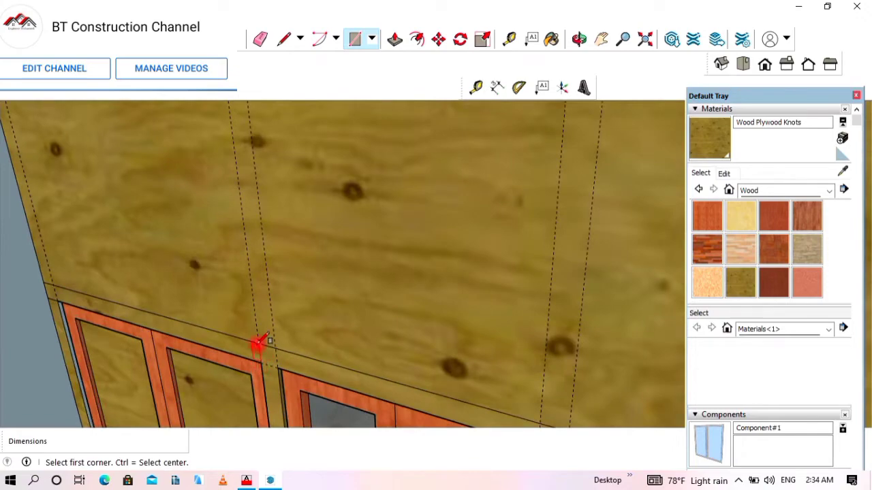
left_click(258, 344)
scroll(306, 361, "down", 3)
scroll(307, 366, "down", 1)
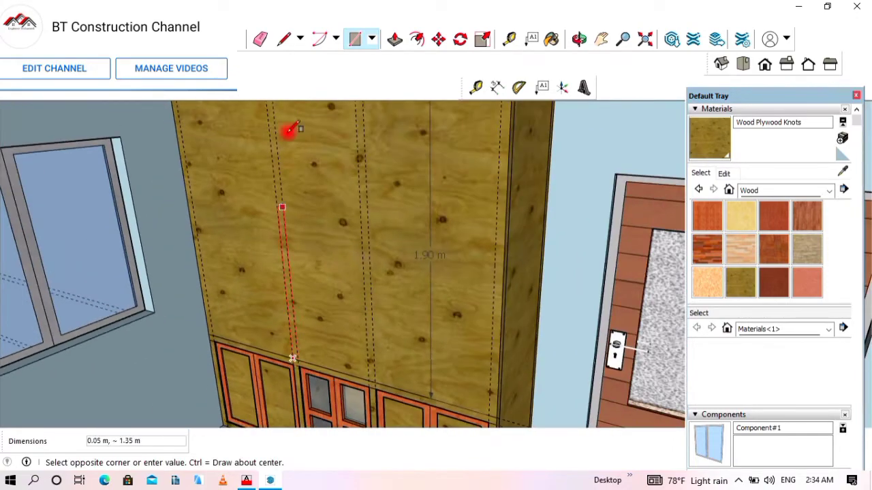
scroll(257, 297, "down", 1)
scroll(291, 167, "up", 2)
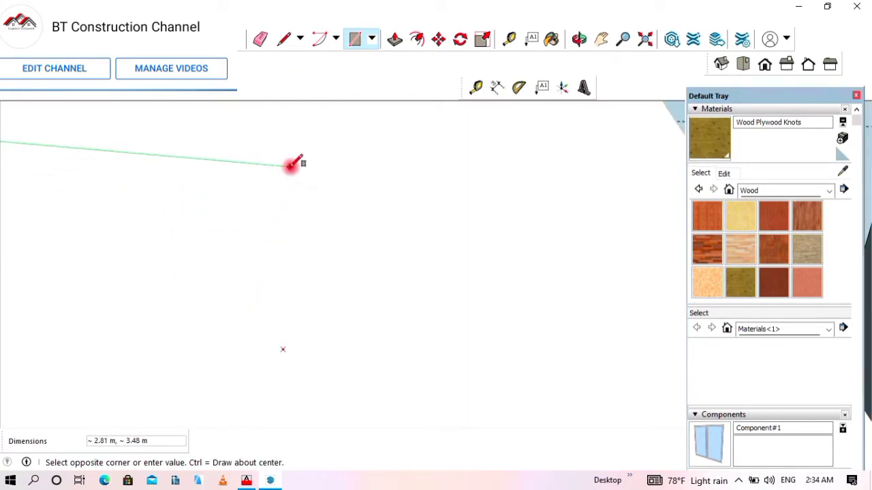
scroll(288, 311, "down", 2)
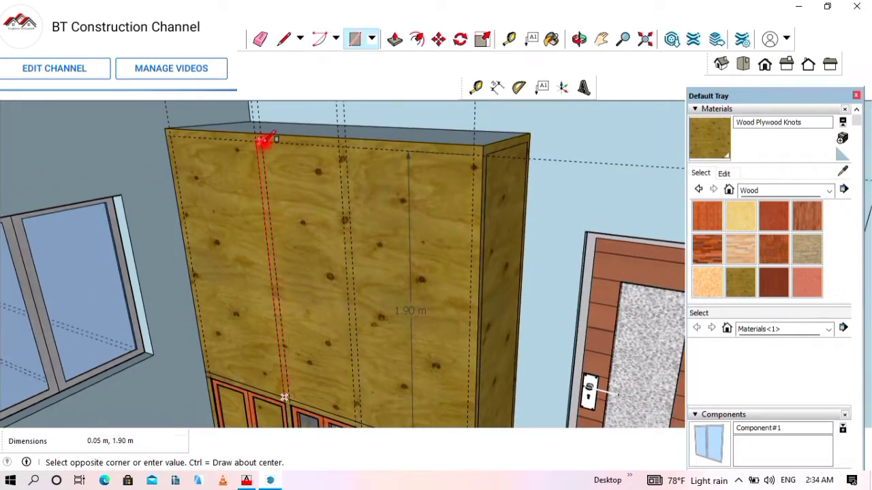
scroll(264, 137, "up", 1)
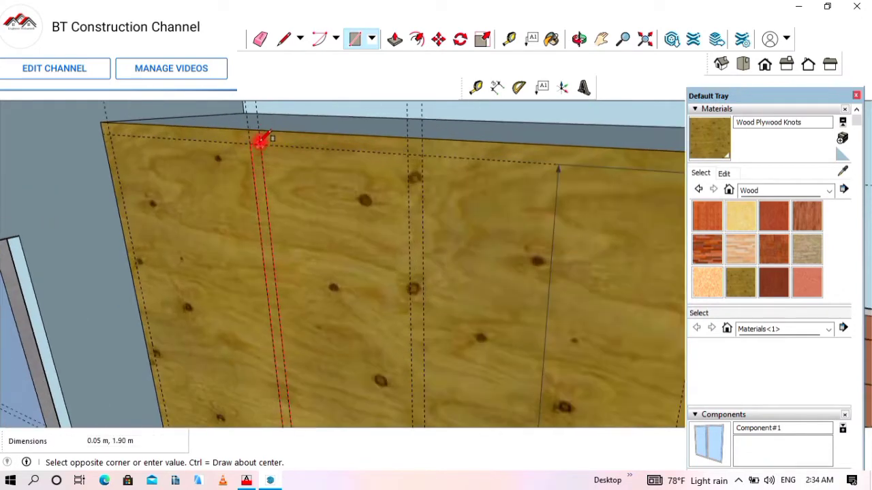
left_click(263, 140)
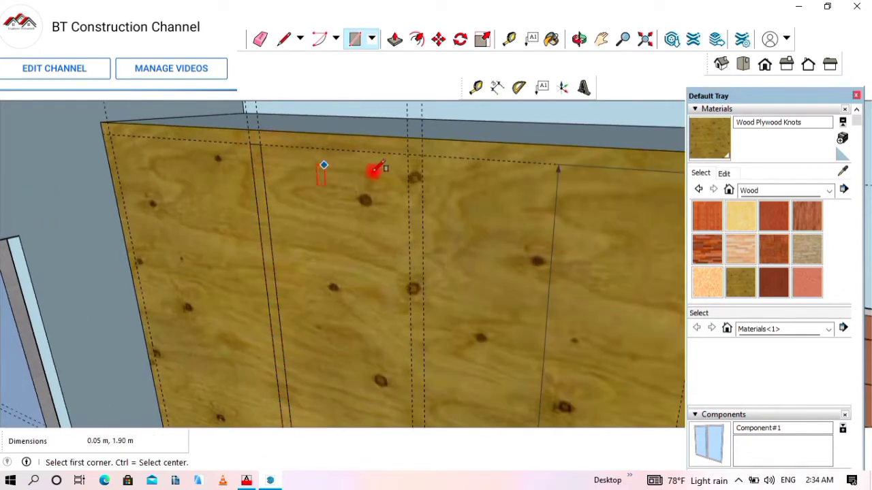
Draw a 1.90 m by 0.05 m rectangle between the guides separating the middle and right sections of the upper wardrobe front
left_click(407, 151)
scroll(402, 143, "down", 5)
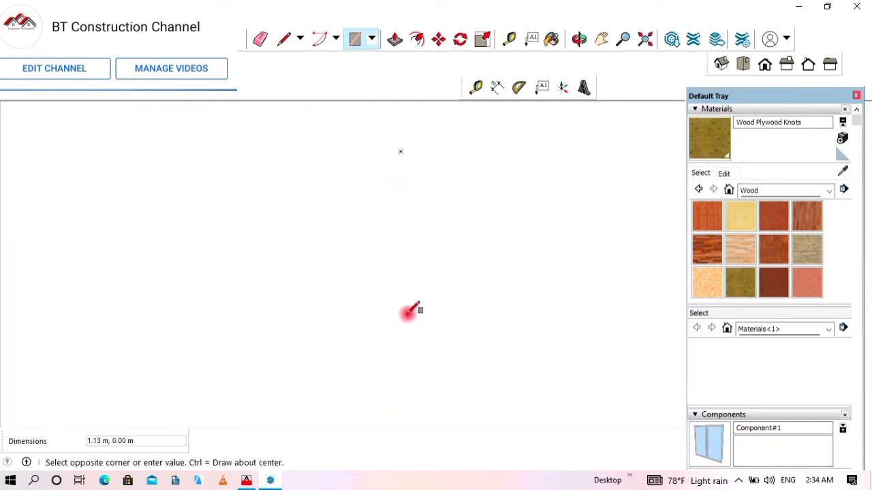
scroll(409, 327, "up", 6)
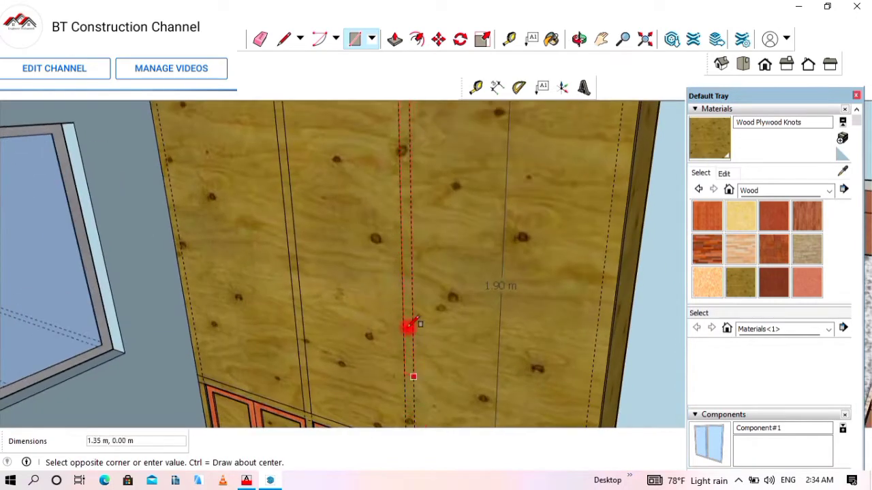
left_click(601, 39)
left_click_drag(414, 325, 410, 200)
left_click_drag(411, 371, 402, 313)
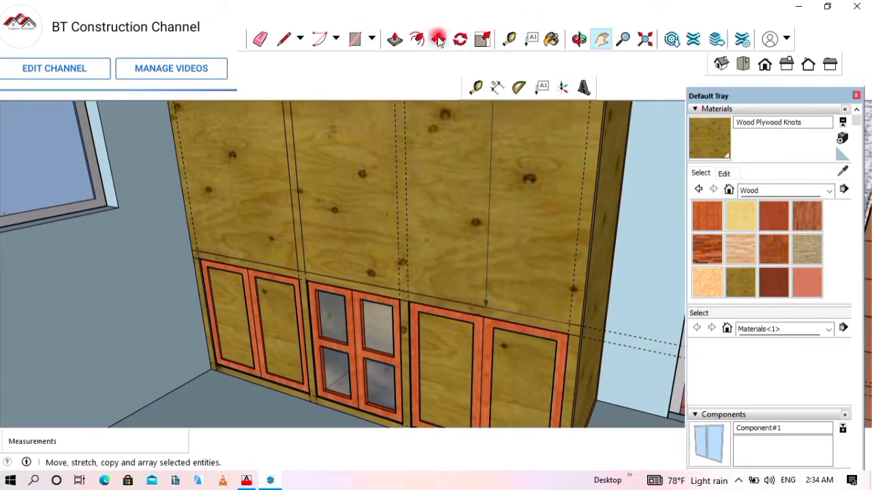
left_click(354, 39)
left_click(395, 104)
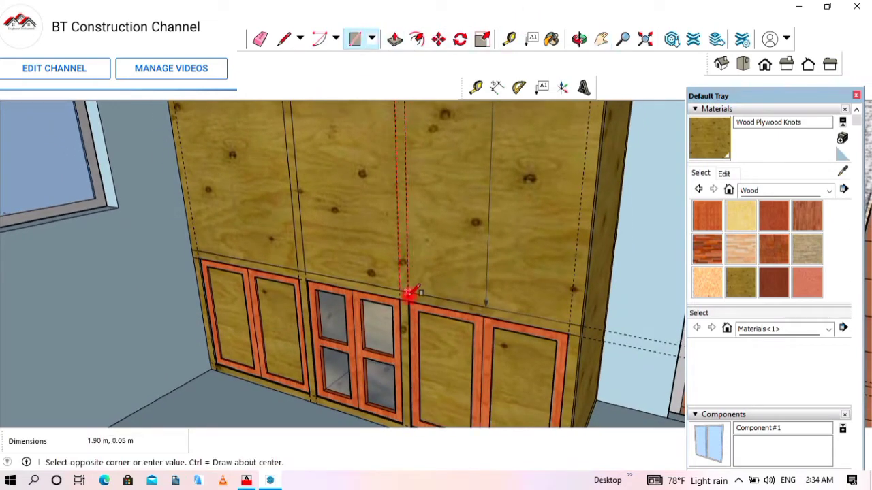
left_click(410, 293)
Draw a line across the top of the wall facing the wardrobe, from the inner room corner to the outer wall edge
middle_click_drag(402, 381, 436, 181)
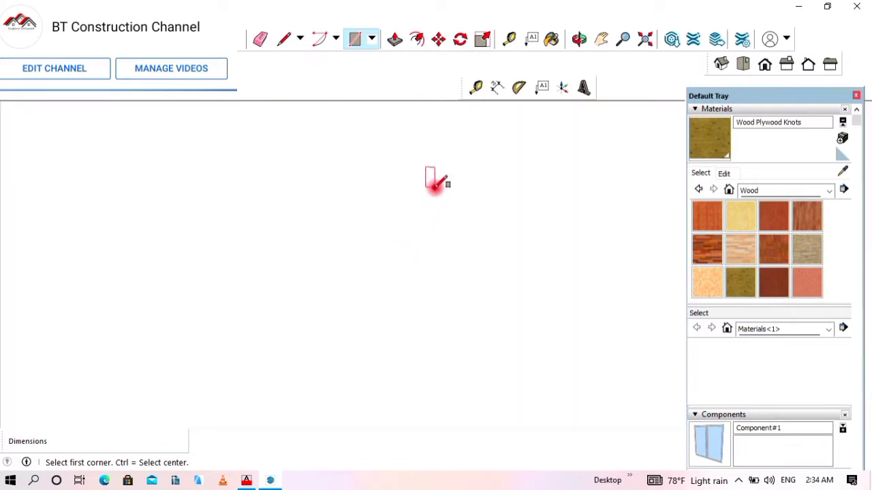
scroll(416, 187, "down", 5)
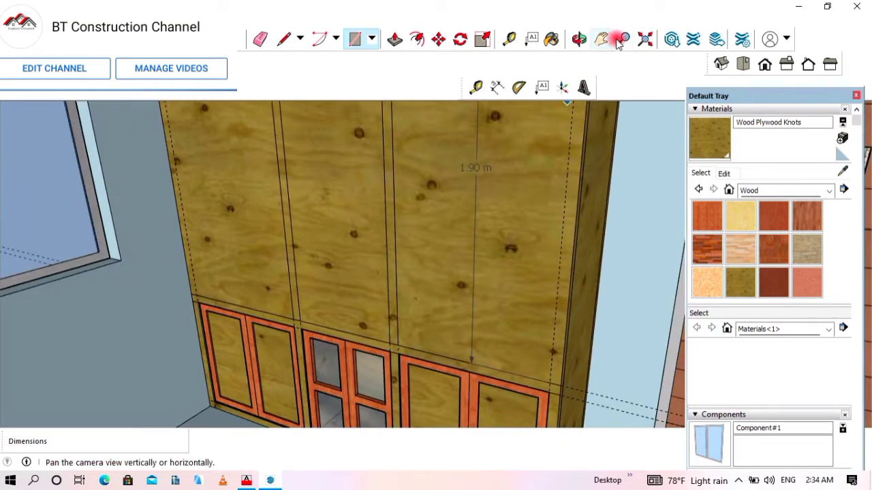
left_click(579, 40)
left_click_drag(539, 191, 487, 295)
scroll(447, 279, "down", 10)
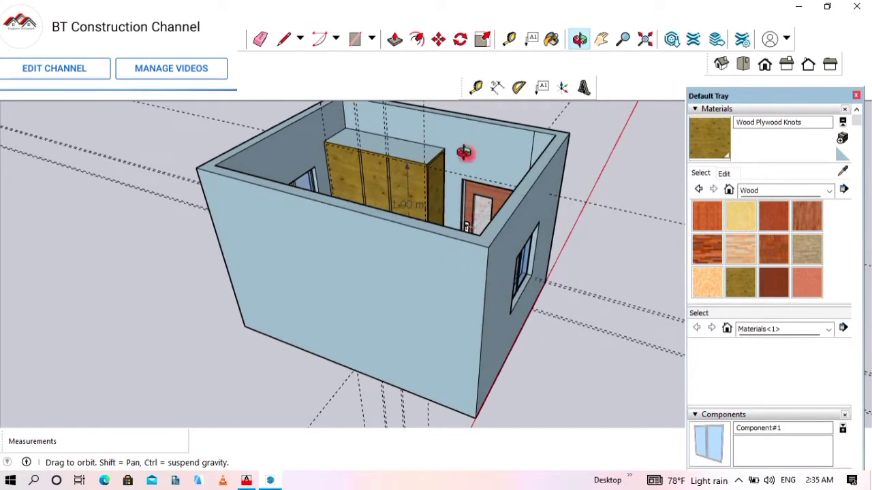
left_click_drag(475, 247, 578, 246)
left_click(282, 38)
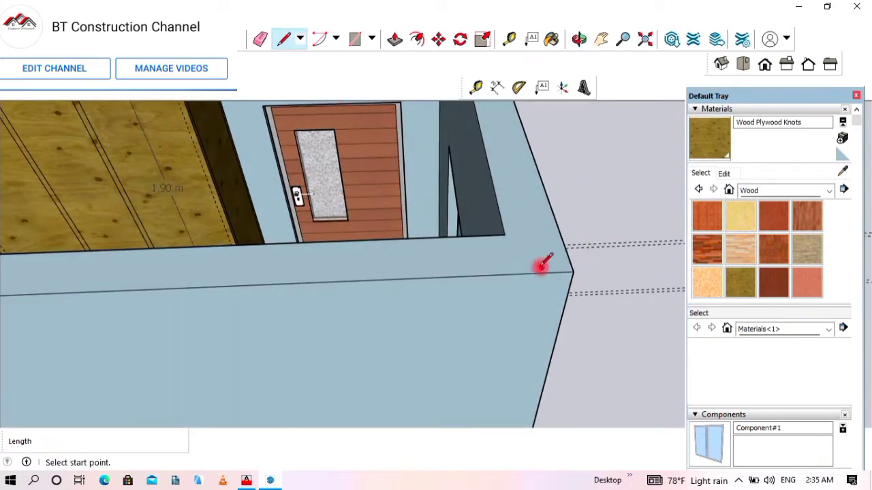
left_click(504, 235)
left_click(511, 276)
scroll(567, 253, "down", 2)
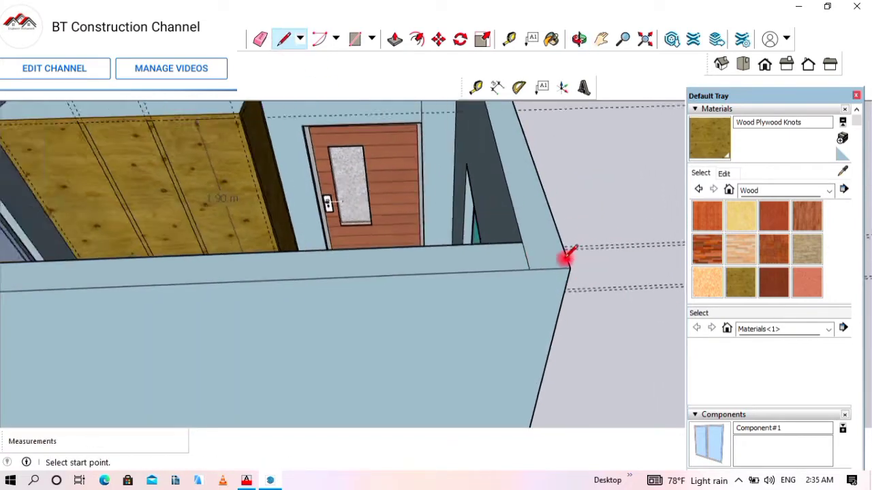
Draw a 0.20 m line across the wall top at the opposite room corner and push that top face down about 3.3 m
middle_click_drag(567, 253, 314, 258)
left_click(191, 248)
left_click(188, 268)
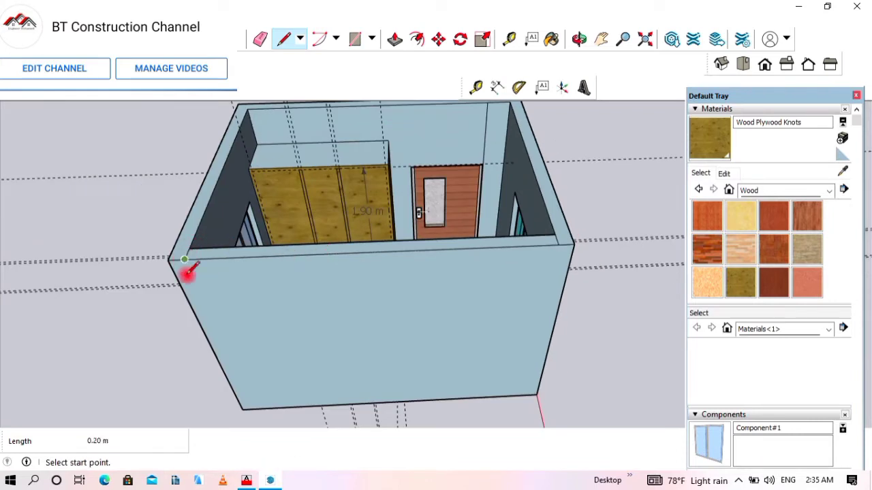
left_click(394, 39)
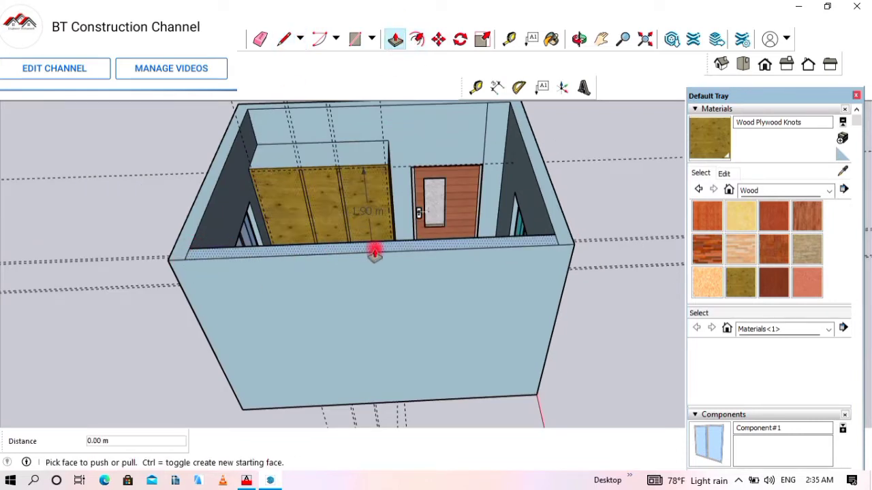
left_click(374, 247)
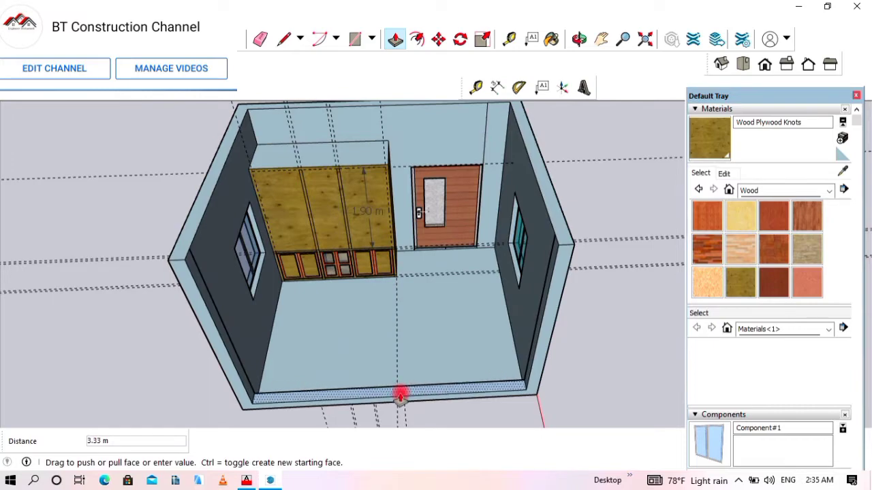
left_click(398, 384)
Draw a 2.30 m by 1.90 m rectangle along the outer guides of the upper wardrobe front, from above the doors to the top guide
left_click(578, 39)
left_click_drag(450, 157, 392, 259)
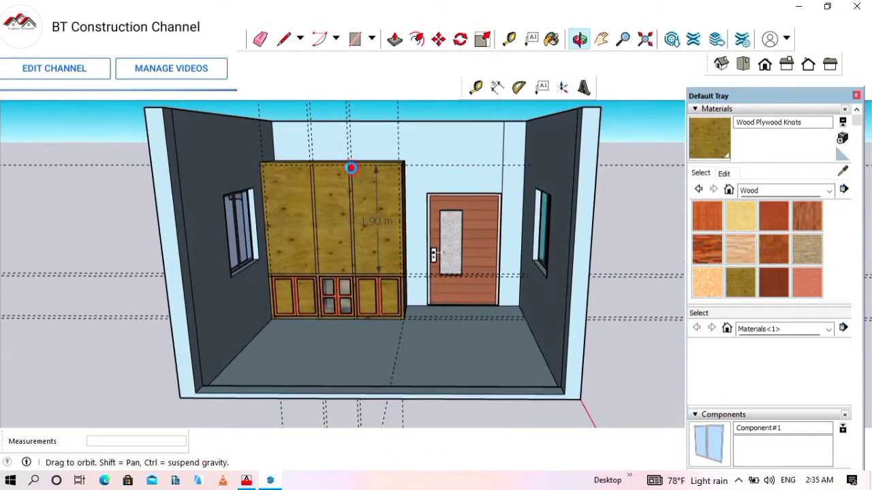
left_click_drag(344, 177, 311, 138)
scroll(320, 140, "up", 1)
scroll(360, 122, "up", 4)
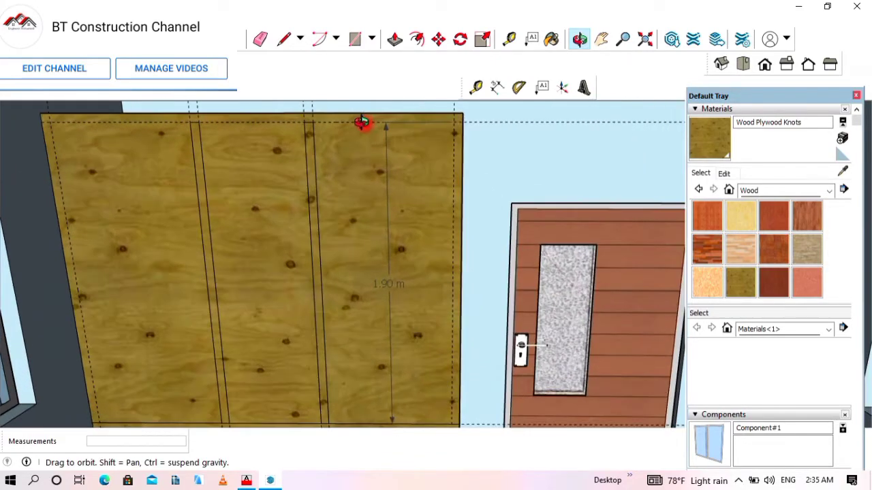
scroll(361, 122, "down", 3)
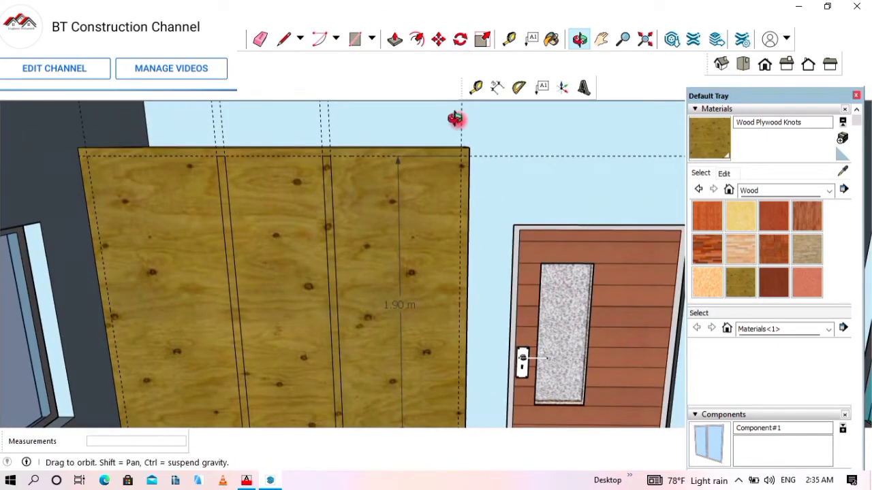
scroll(381, 154, "down", 1)
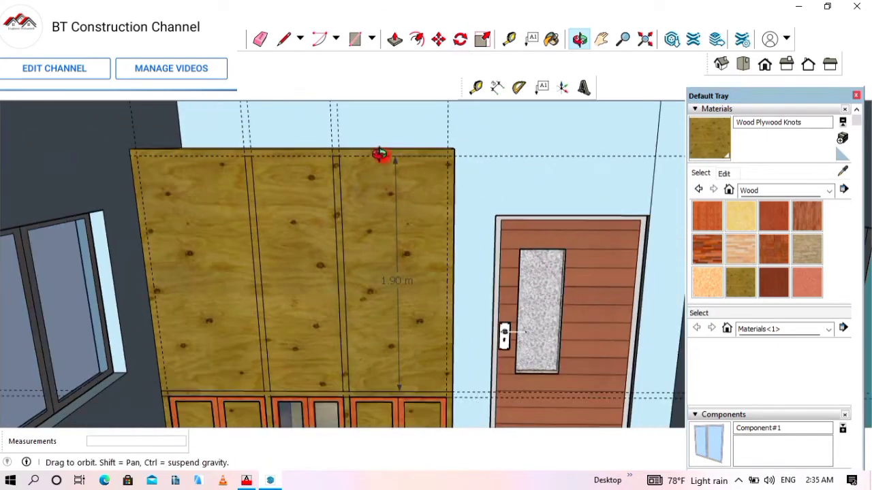
left_click(355, 39)
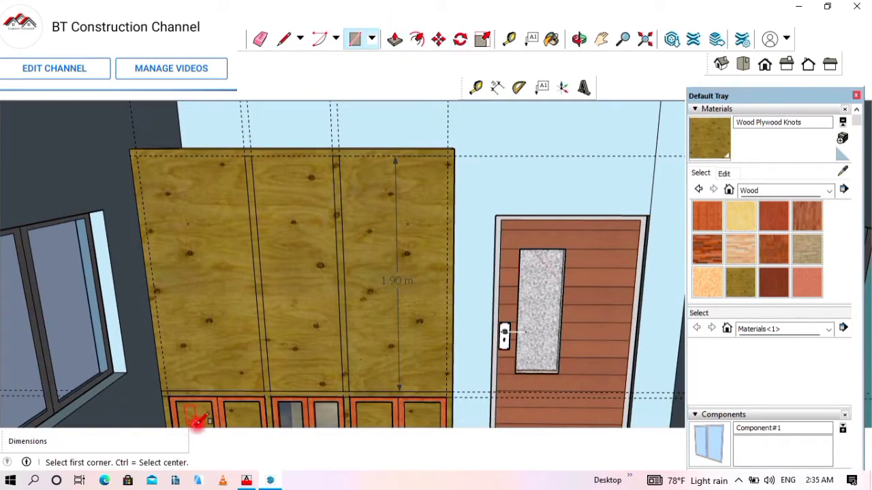
left_click(167, 389)
left_click(449, 156)
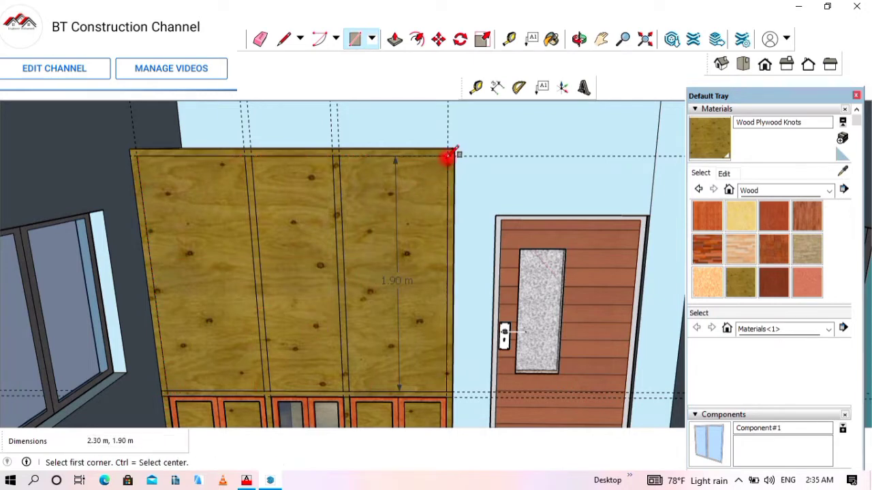
Erase the height dimension from the upper wardrobe front
scroll(473, 227, "down", 2)
scroll(395, 220, "up", 2)
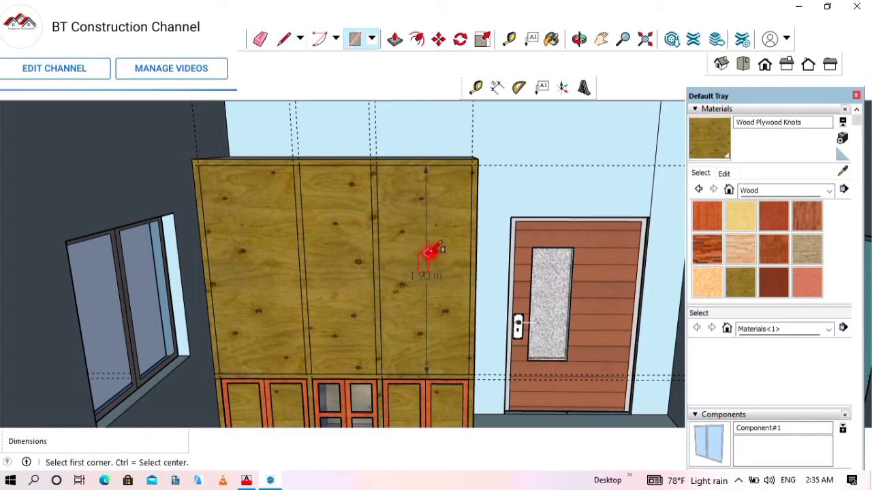
left_click(261, 39)
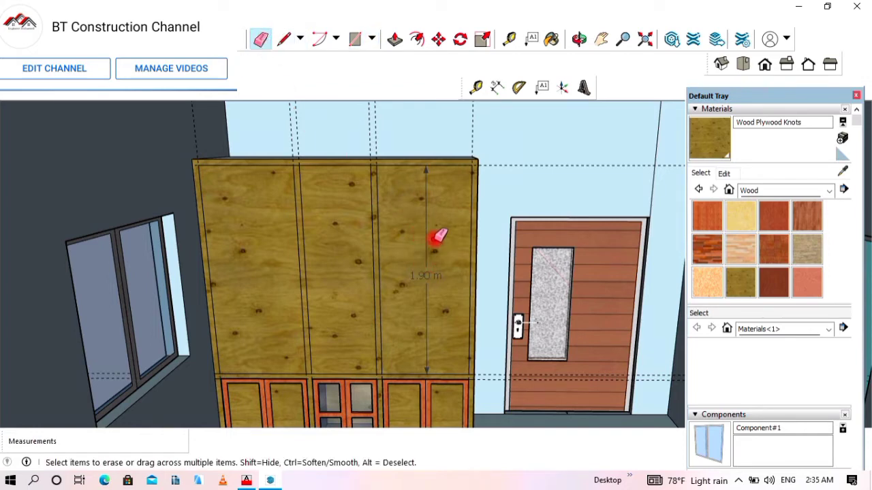
left_click(427, 241)
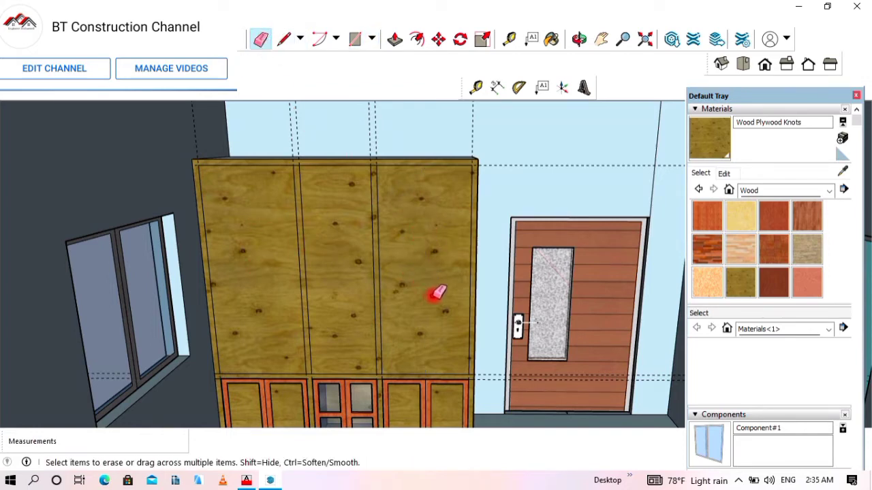
scroll(325, 361, "up", 1)
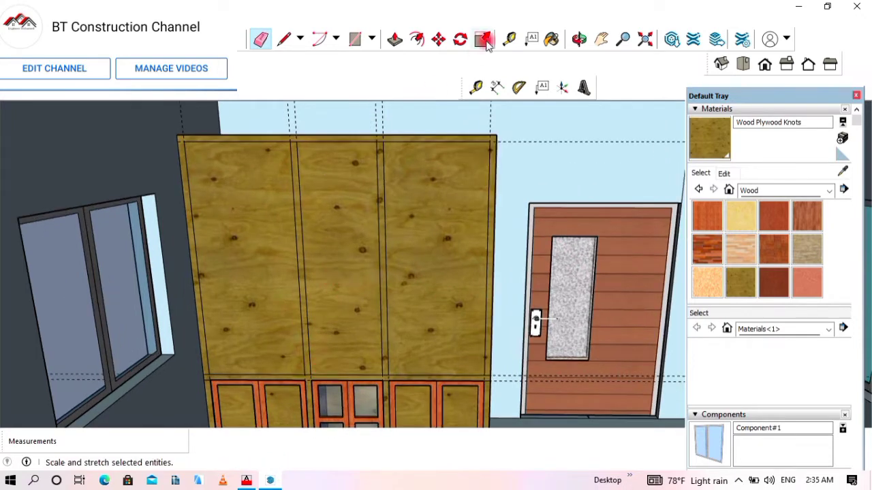
Place a horizontal guide 0.5 m above the line over the lower doors and a second guide 0.05 m above it
left_click(508, 39)
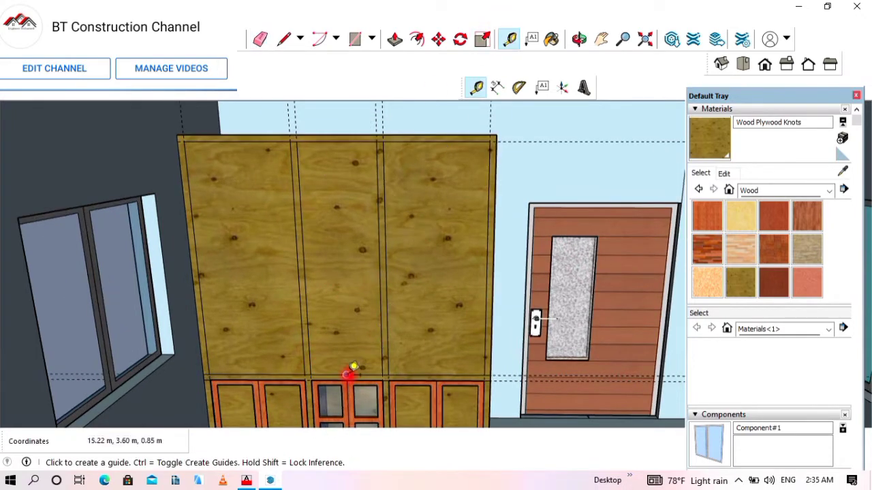
left_click(345, 375)
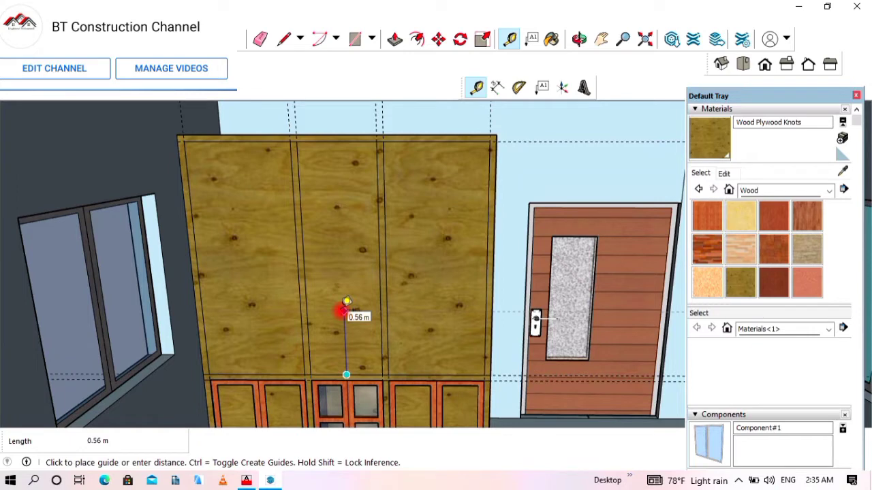
type(".5")
key("Return")
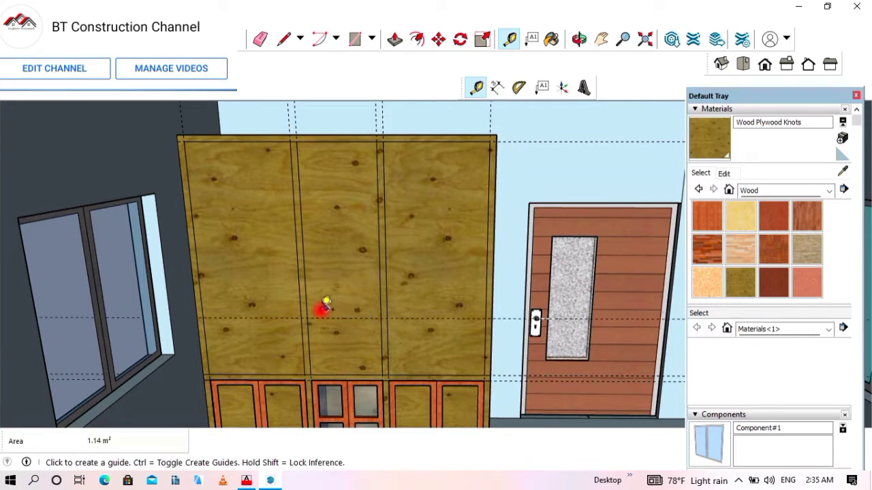
scroll(360, 311, "down", 1)
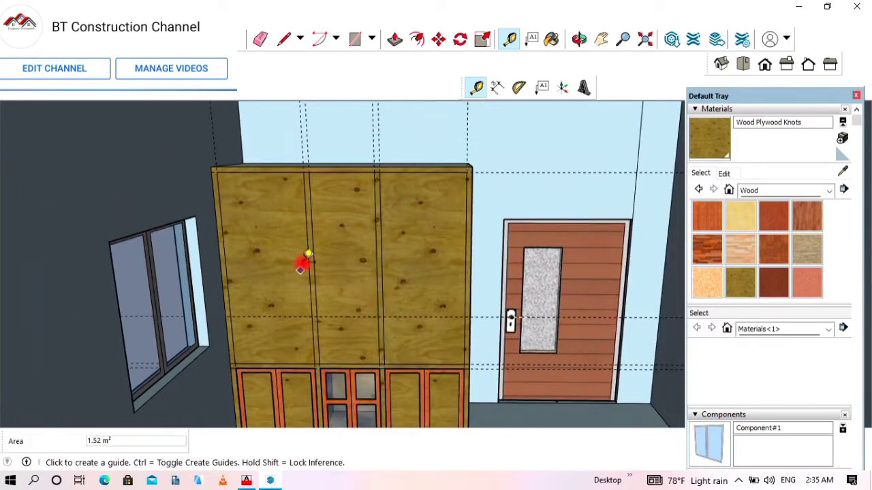
left_click(352, 317)
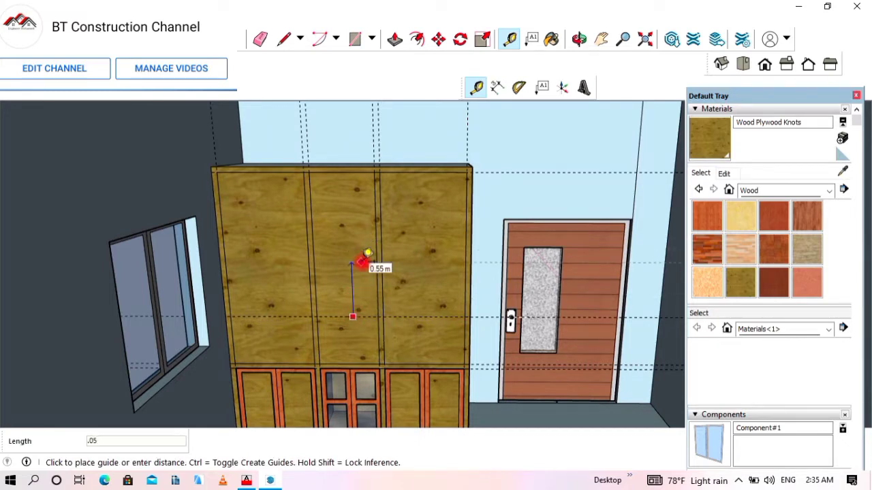
key("Return")
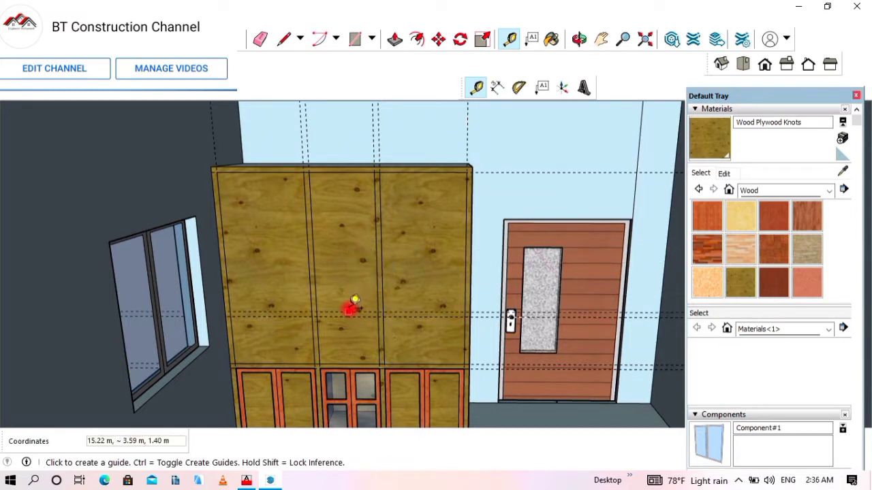
Place a horizontal guide 0.5 m below the wardrobe's top guide and a second guide 0.05 m below it
scroll(358, 150, "up", 1)
left_click(340, 175)
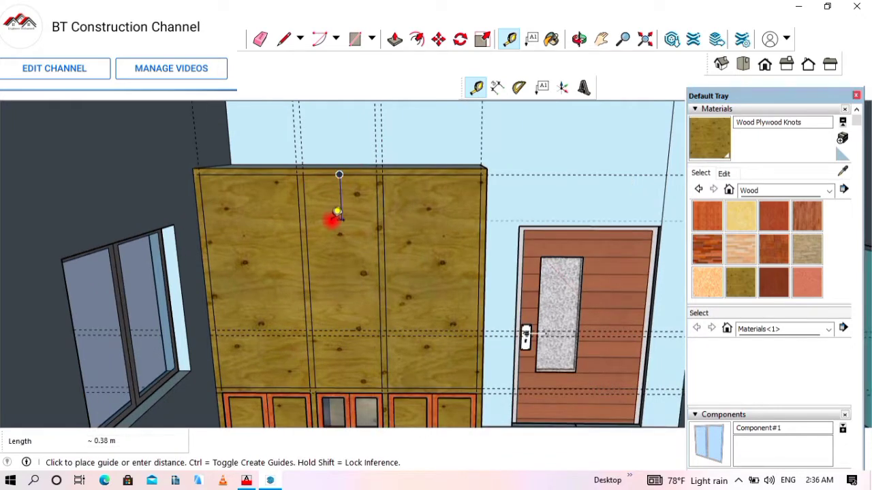
key("Return")
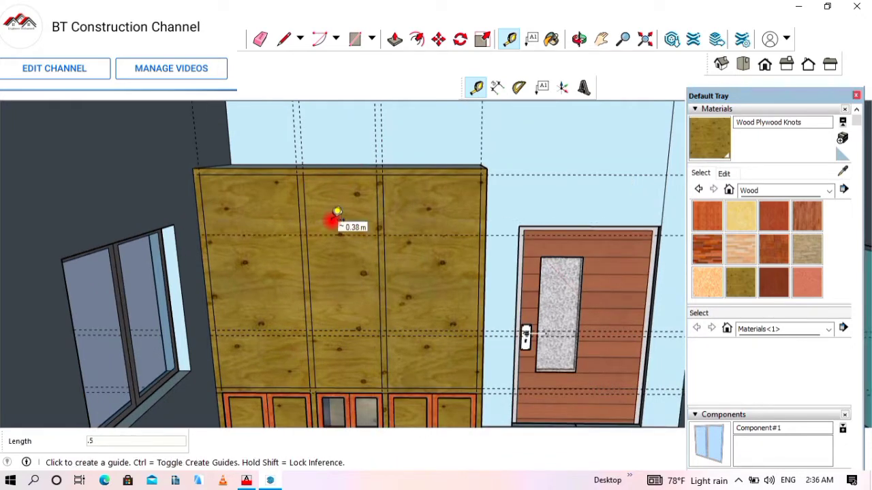
left_click(342, 235)
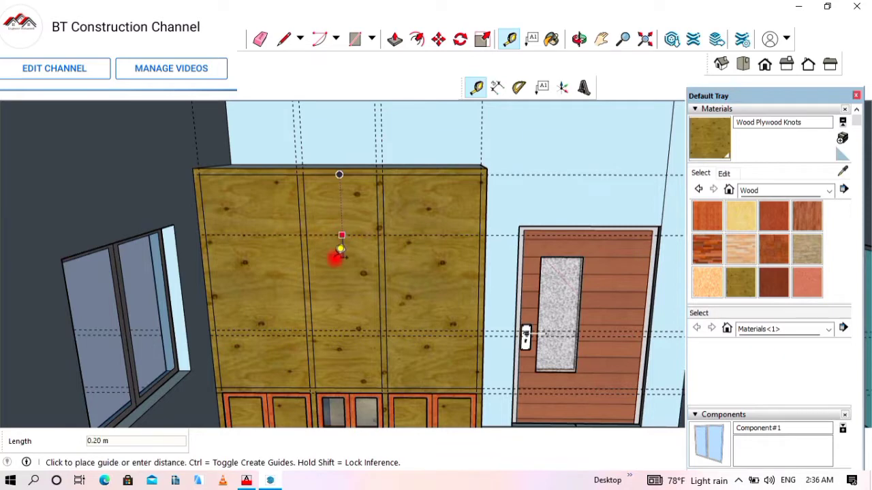
key("Escape")
left_click(357, 235)
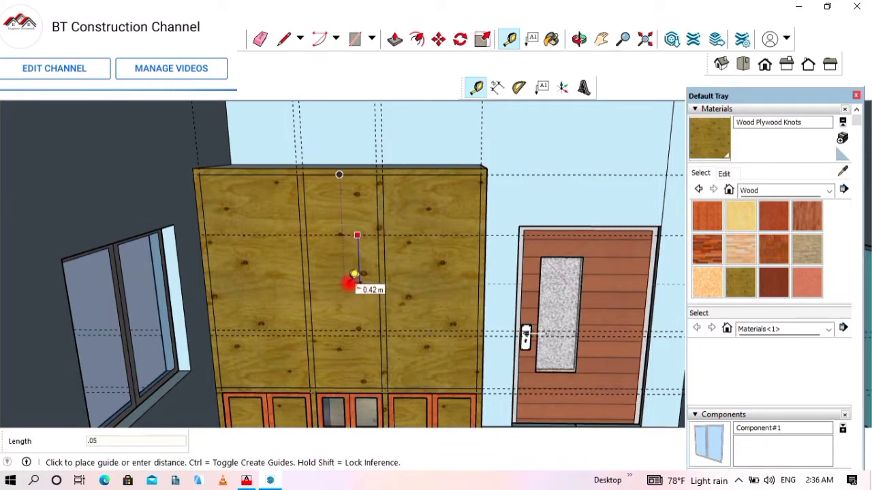
key("Return")
scroll(374, 330, "up", 3)
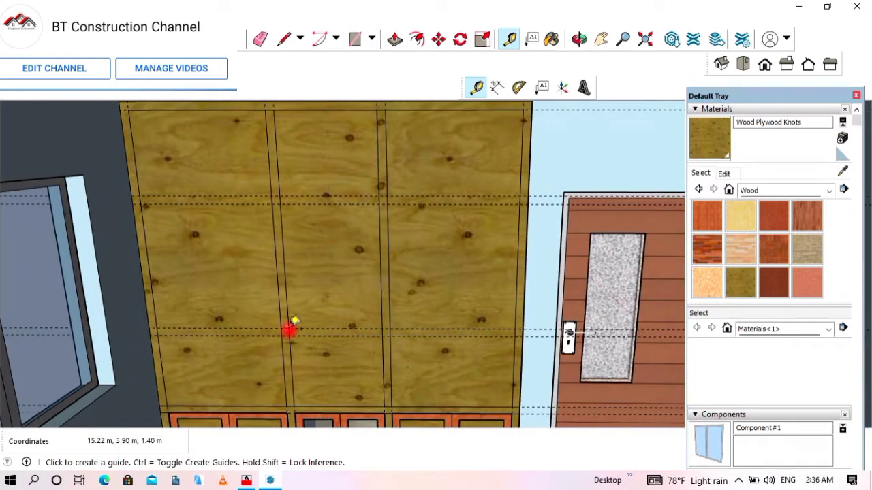
Measure the vertical gap between the upper and lower shelf guide pairs in the middle section with a temporary dimension
left_click(497, 87)
left_click(375, 205)
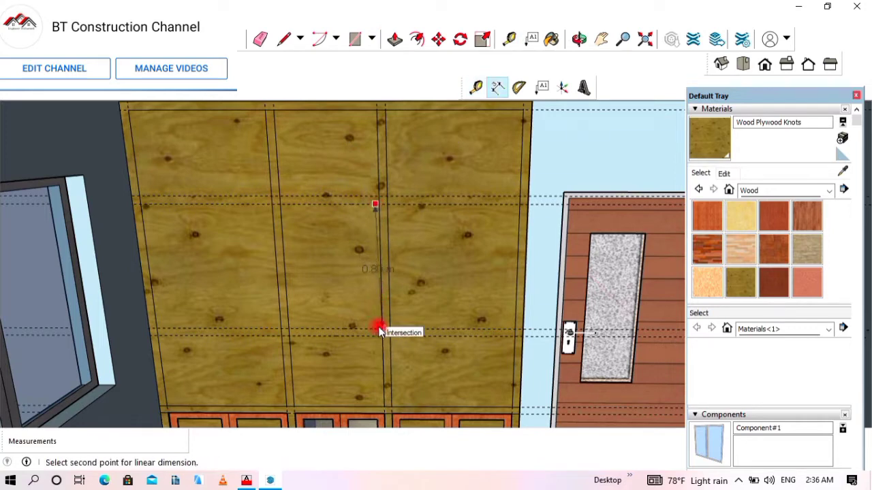
scroll(379, 327, "up", 1)
key("Escape")
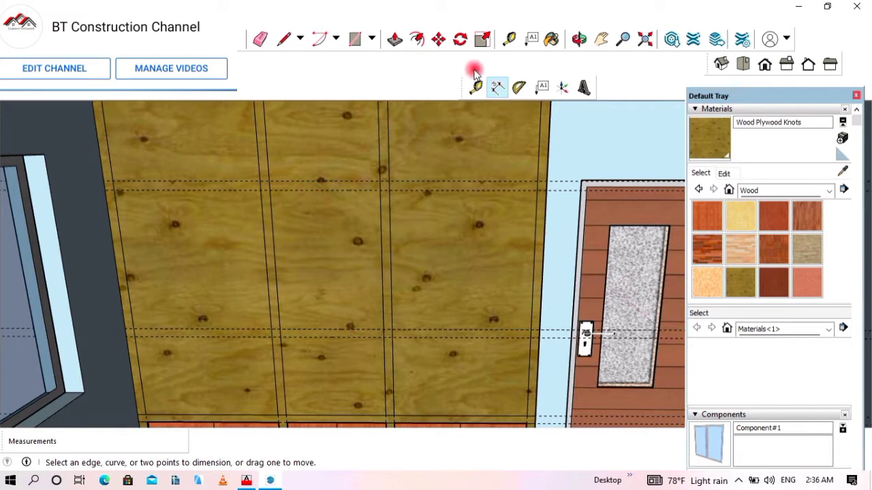
Draw a 0.60 m by 0.05 m shelf rectangle across the middle section between the lower pair of horizontal guides
left_click(351, 40)
scroll(282, 339, "up", 3)
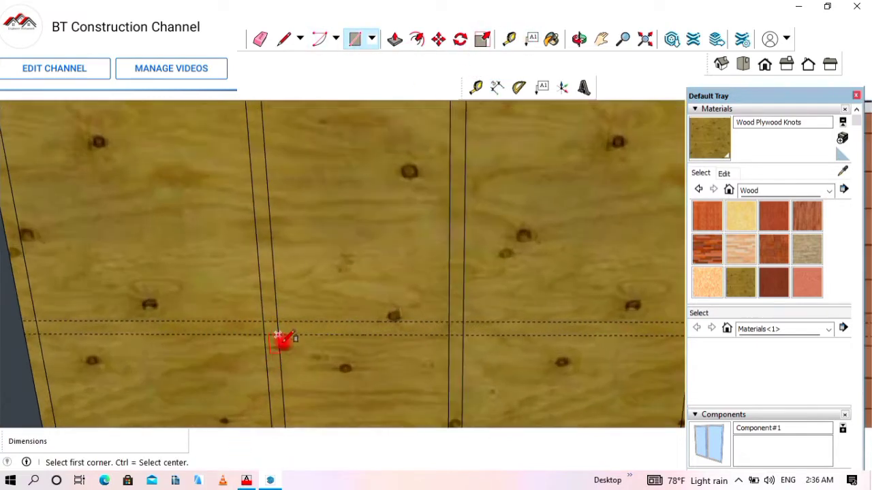
left_click(278, 333)
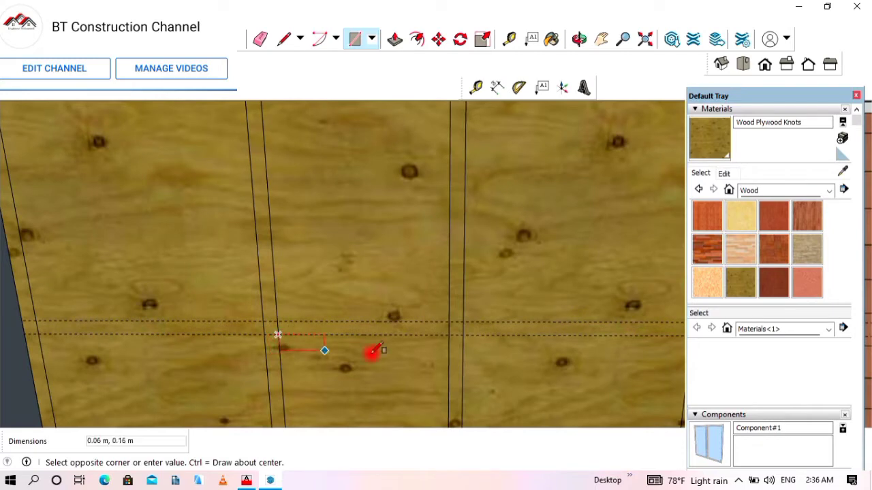
left_click(449, 322)
Draw a 0.05 m by 0.60 m shelf rectangle across the middle section between the upper pair of horizontal guides
scroll(427, 361, "down", 5)
scroll(321, 201, "up", 5)
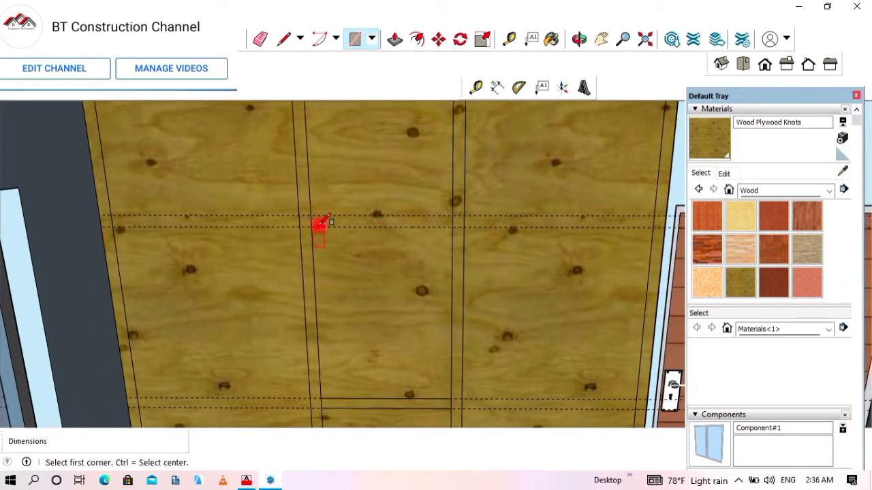
left_click(310, 227)
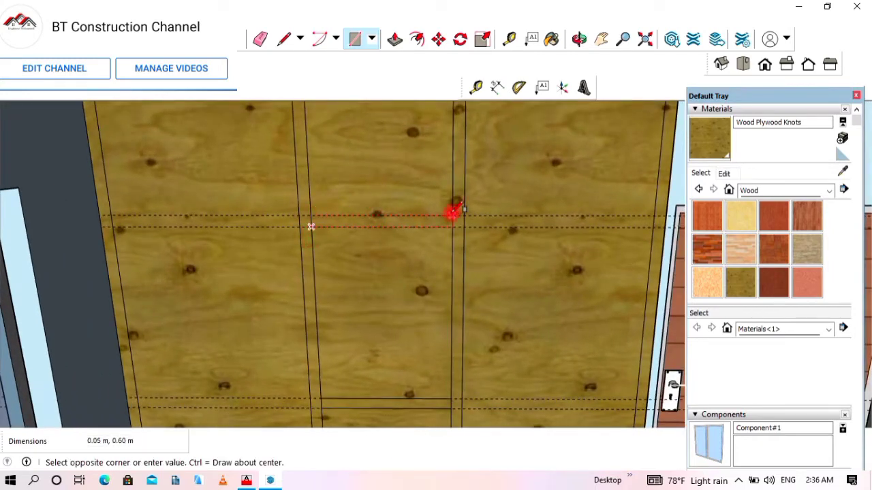
left_click(453, 213)
scroll(383, 184, "down", 3)
scroll(364, 185, "up", 2)
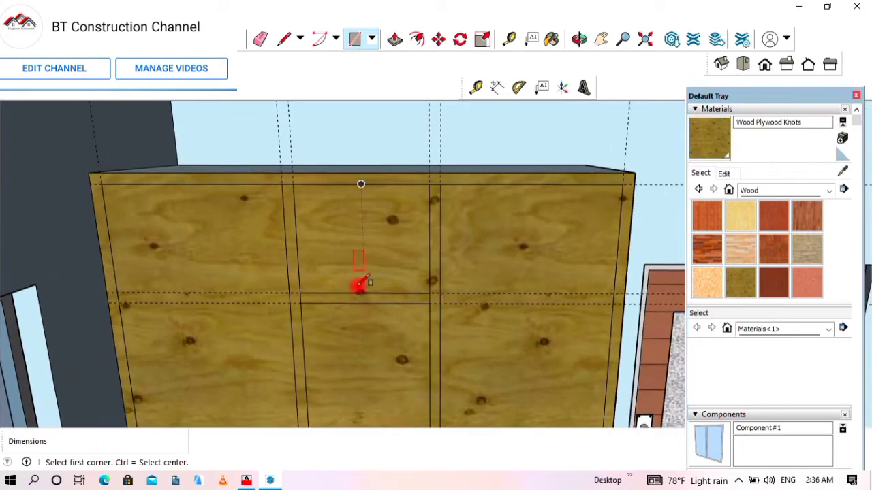
left_click(354, 38)
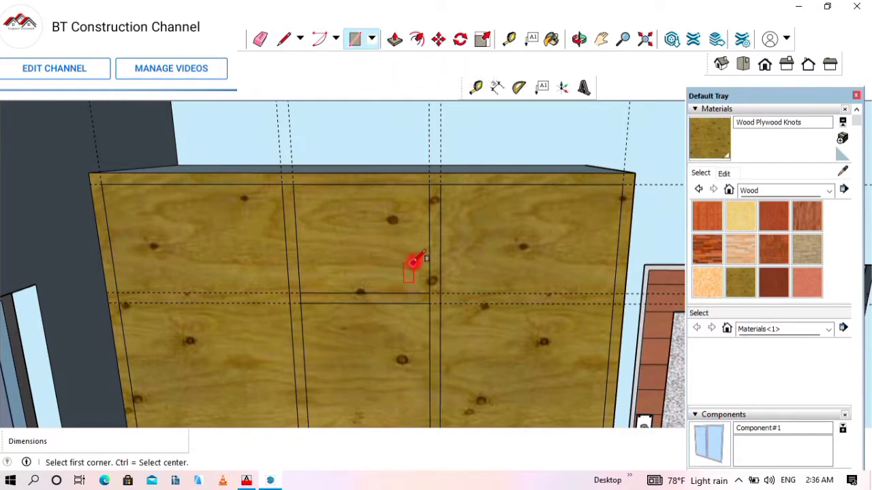
scroll(360, 204, "down", 1)
scroll(409, 238, "down", 2)
scroll(500, 290, "up", 2)
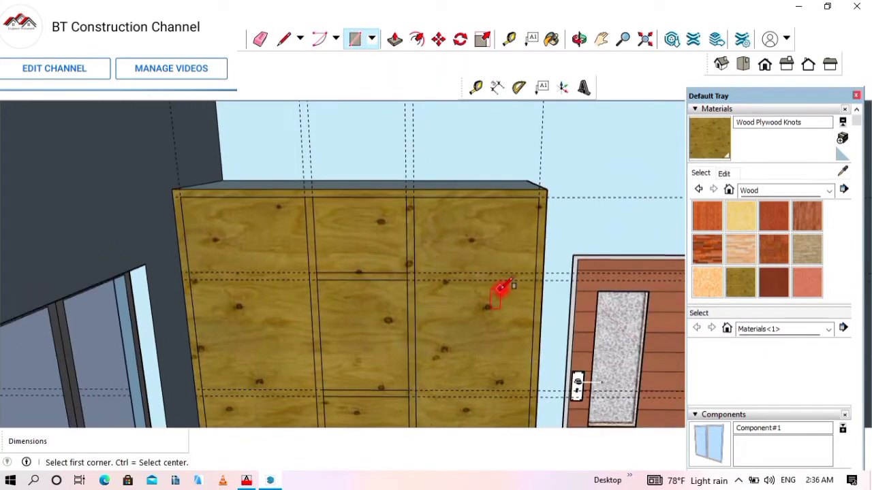
scroll(350, 192, "down", 1)
scroll(507, 365, "up", 2)
scroll(454, 152, "down", 2)
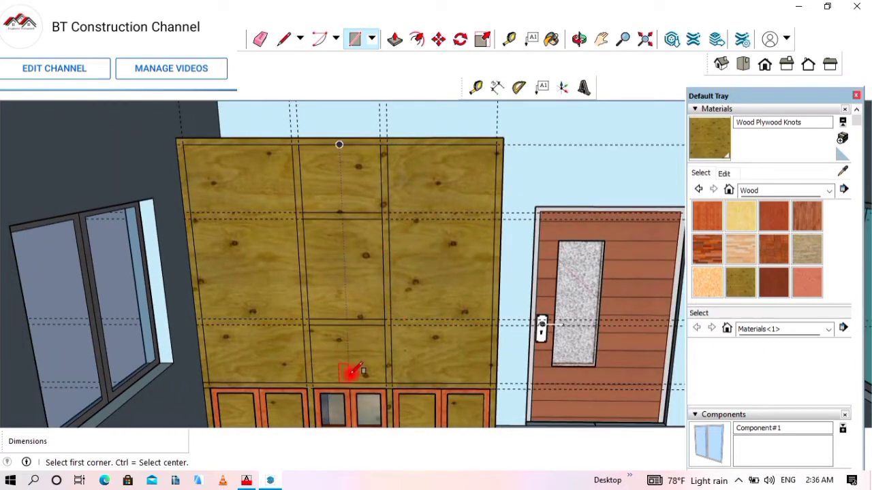
scroll(349, 372, "up", 1)
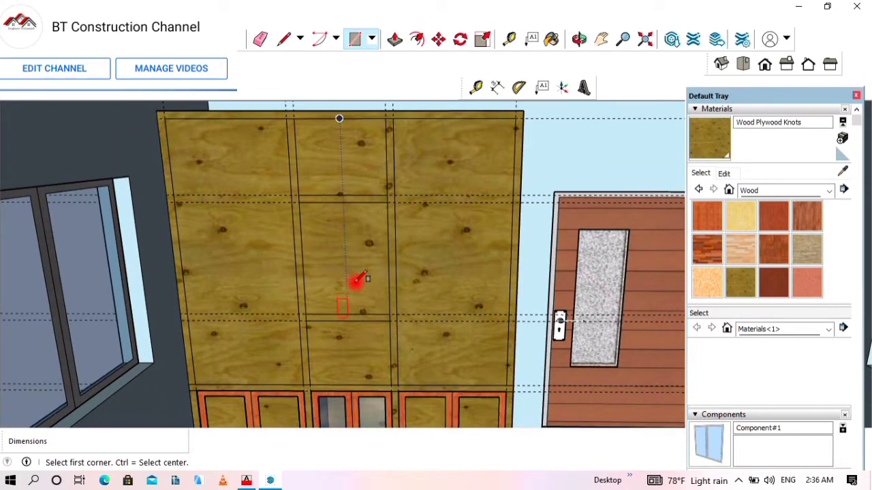
Push the lowest middle compartment and the tall left and right compartment faces 0.5 m into the wardrobe
left_click(394, 39)
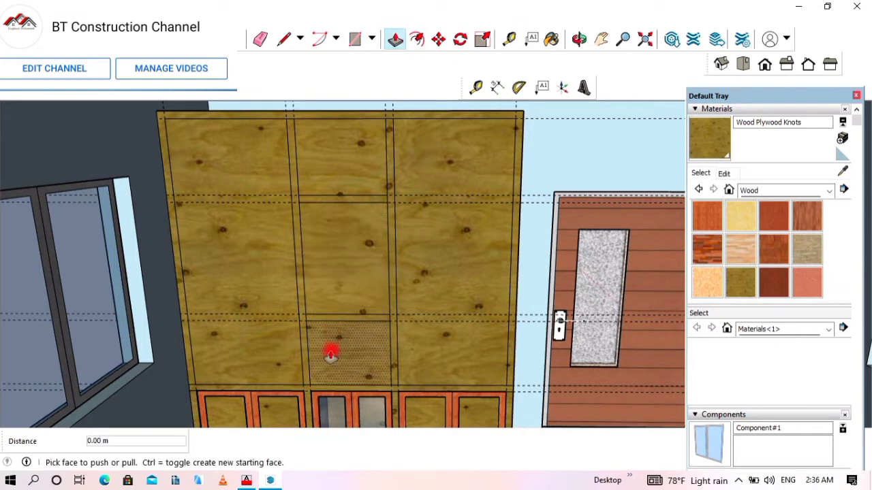
left_click_drag(330, 353, 352, 341)
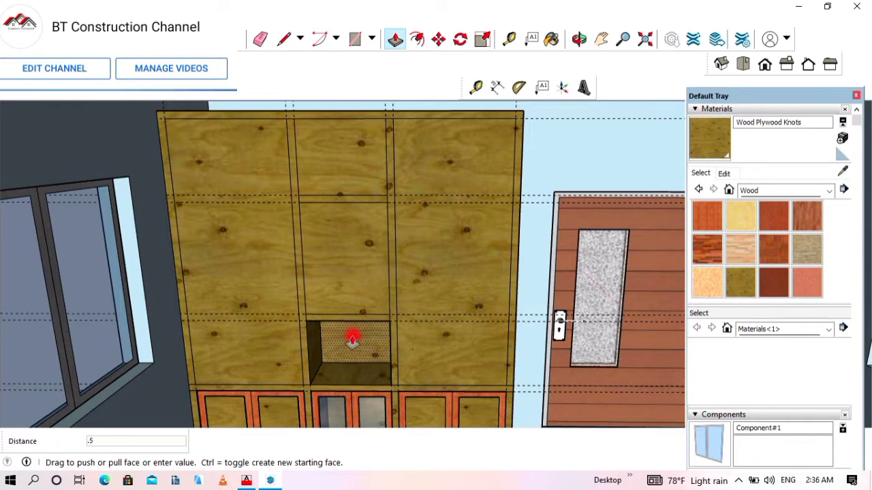
key("Return")
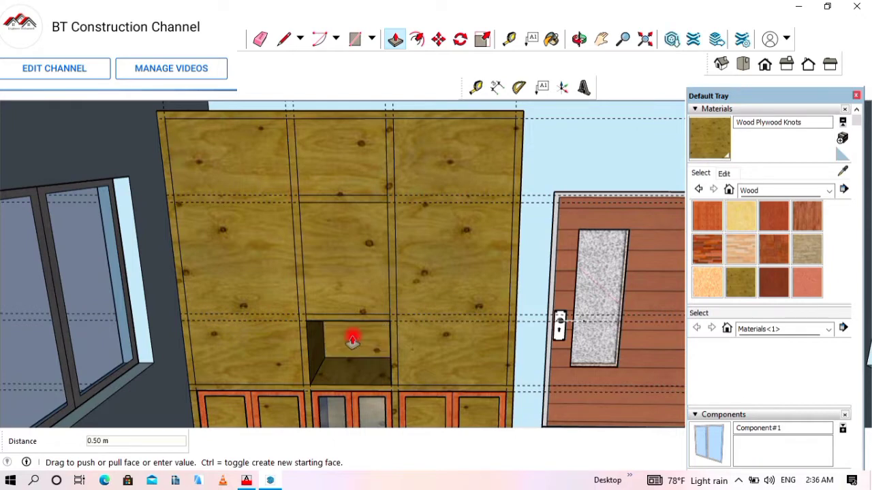
double_click(261, 354)
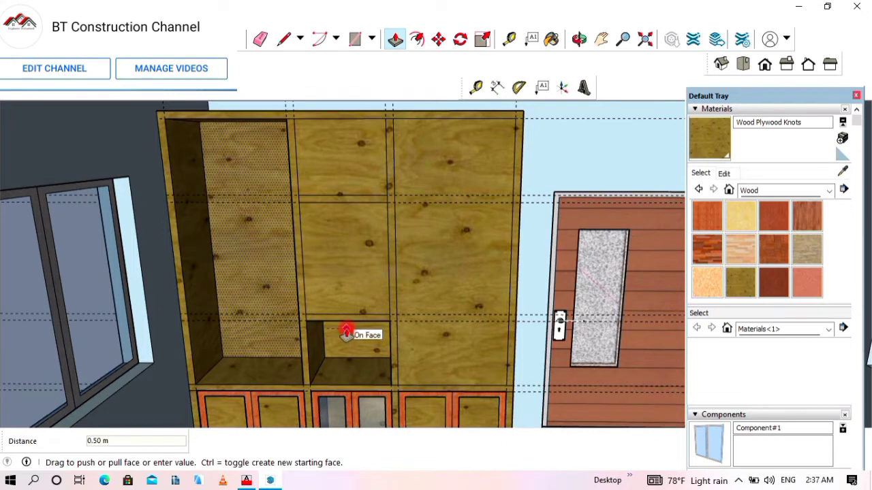
left_click_drag(427, 355, 424, 329)
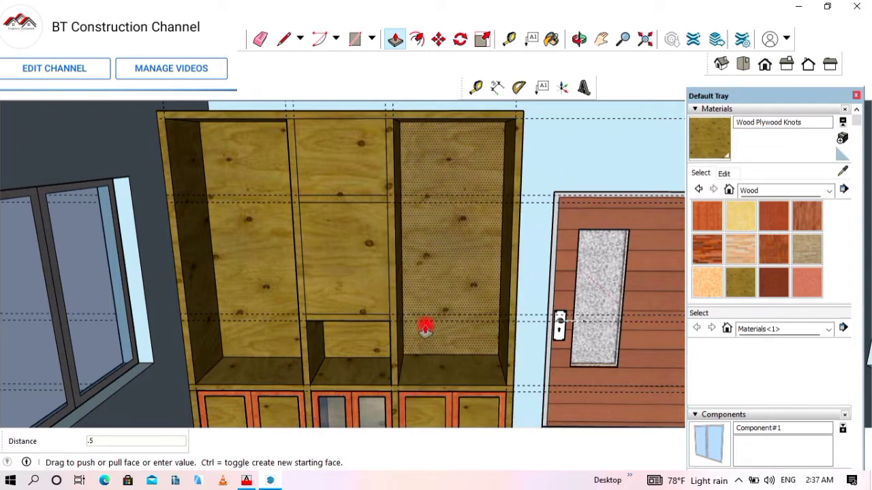
type(".5")
key("Return")
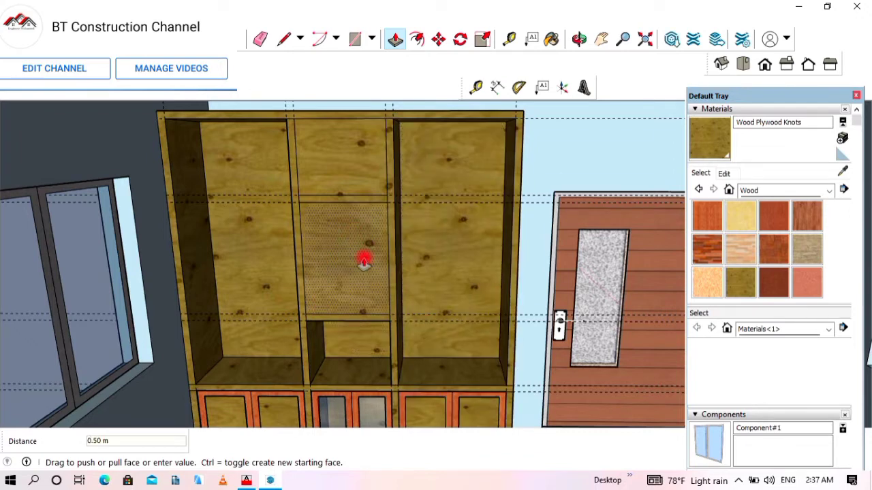
Push the two remaining middle-section compartment faces, between and above the shelves, 0.5 m into the wardrobe
left_click_drag(359, 267, 365, 242)
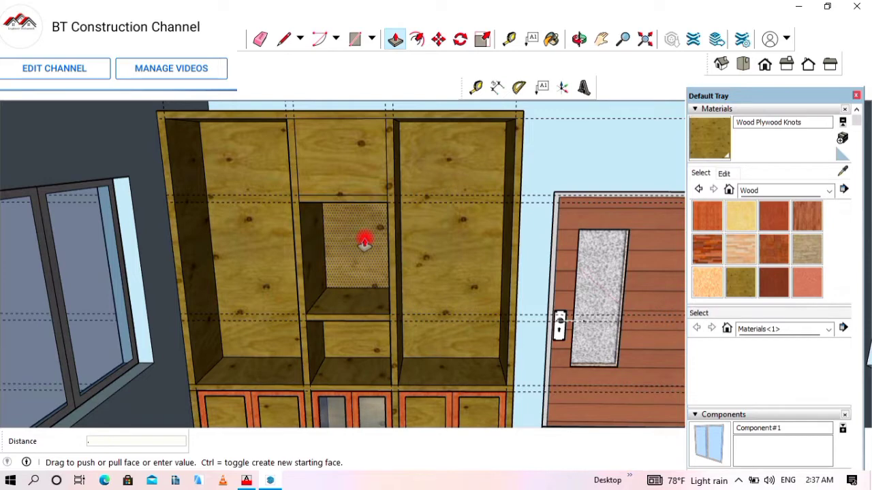
key("Return")
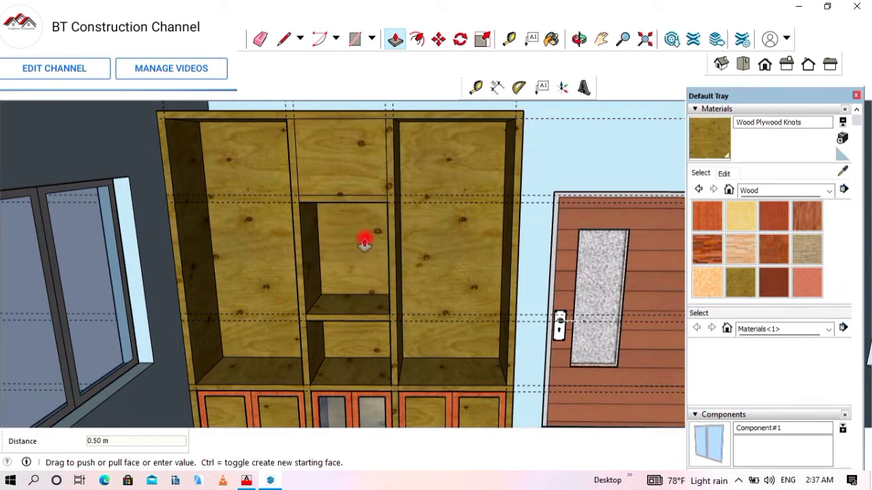
double_click(368, 170)
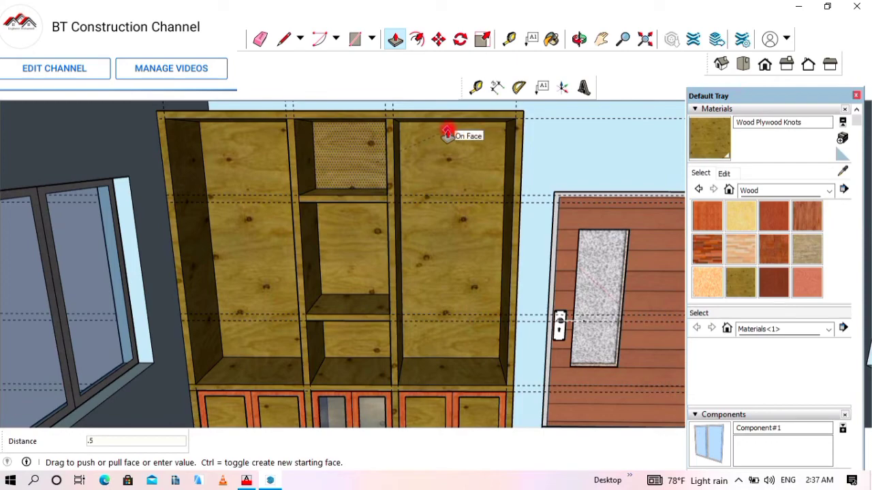
type(".5")
key("Return")
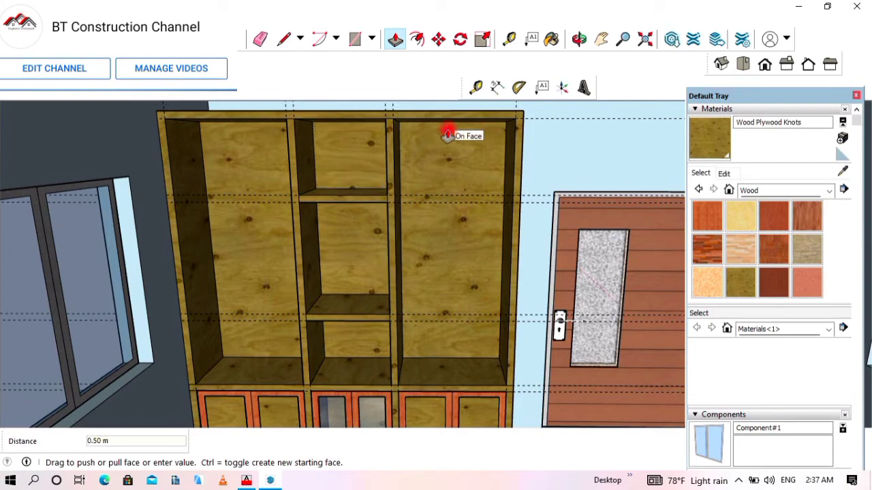
Examine the wardrobe's recessed compartments, dividers and shelves from several angles and distances
left_click(582, 39)
mouse_move(415, 282)
left_mouse_down()
mouse_move(474, 266)
mouse_move(350, 282)
mouse_move(317, 263)
mouse_move(415, 267)
left_mouse_up()
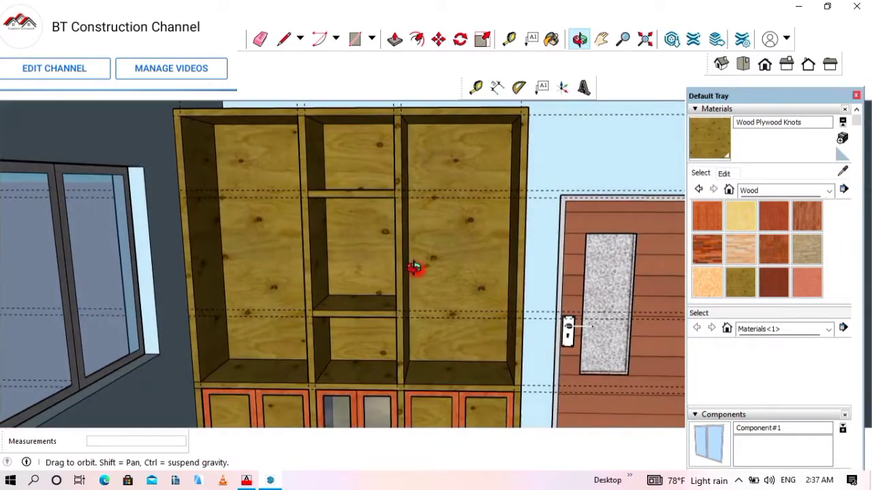
scroll(228, 203, "up", 2)
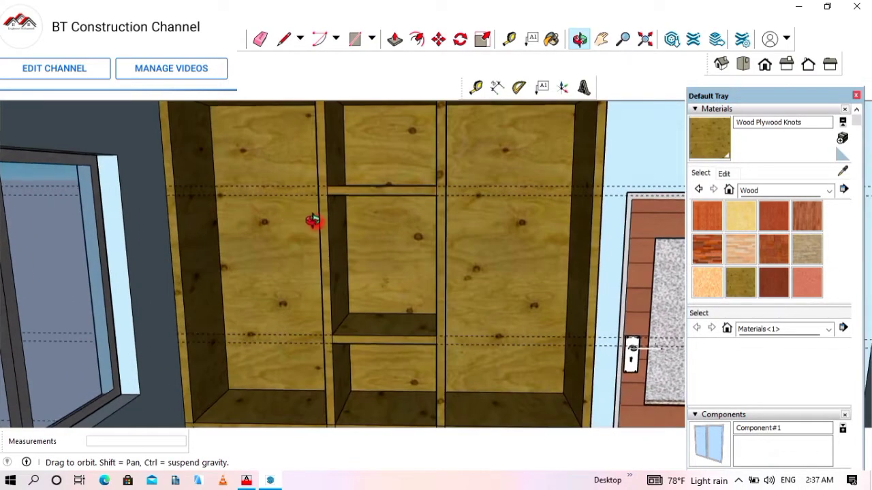
scroll(293, 227, "up", 1)
scroll(367, 241, "down", 2)
scroll(366, 245, "down", 1)
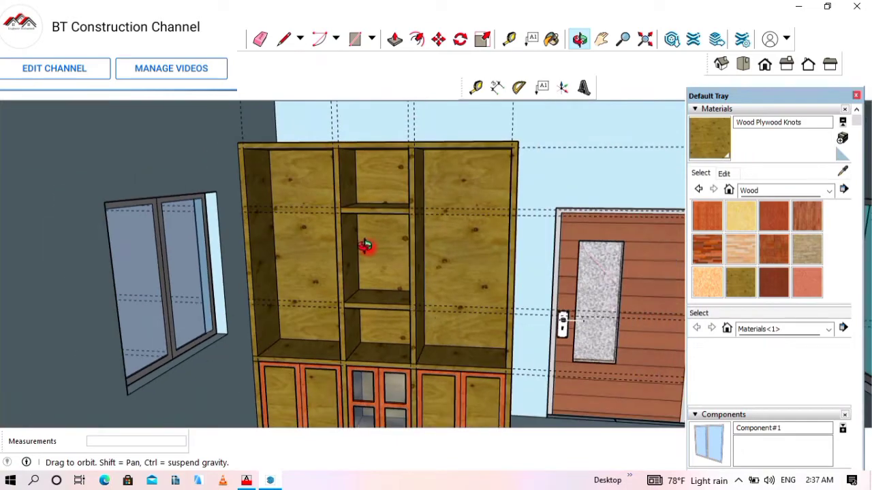
scroll(317, 215, "up", 2)
left_click_drag(317, 213, 359, 225)
scroll(402, 179, "down", 2)
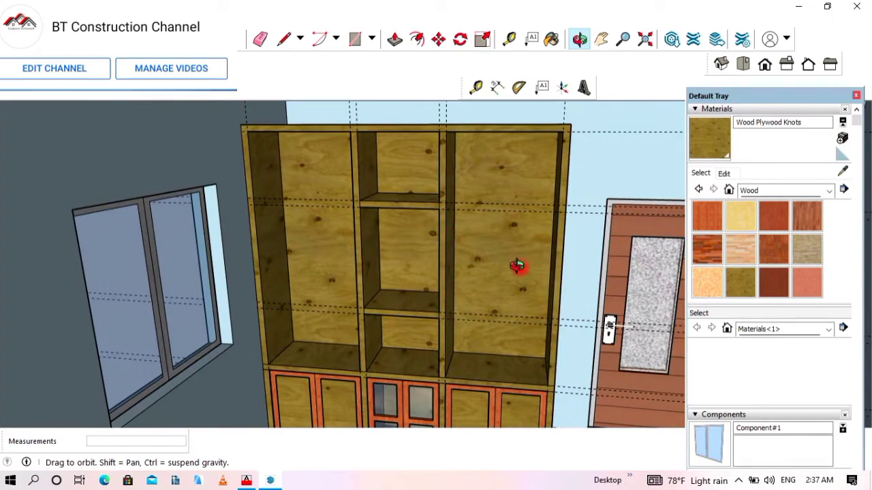
left_click_drag(518, 266, 500, 294)
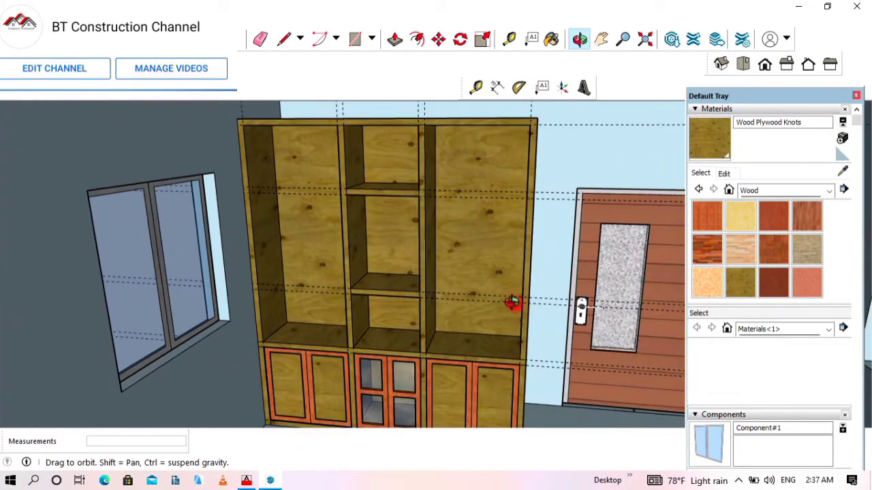
left_click_drag(444, 255, 512, 195)
scroll(482, 197, "up", 6)
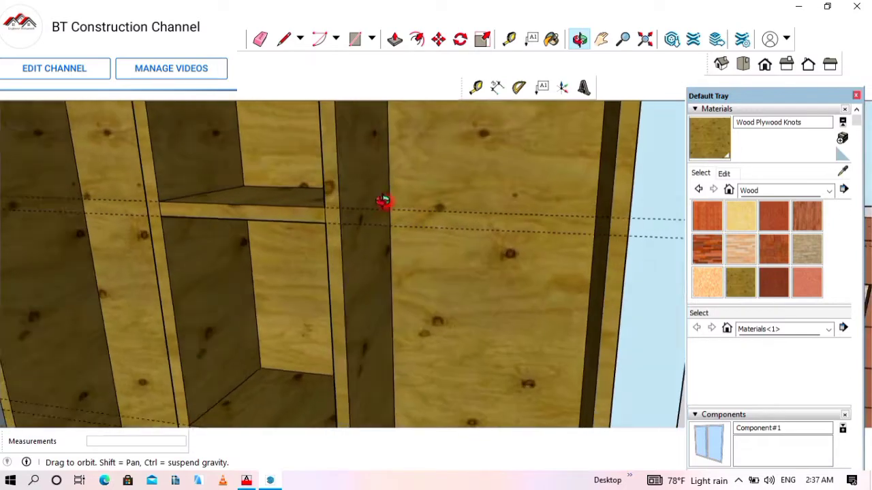
left_click_drag(383, 201, 335, 201)
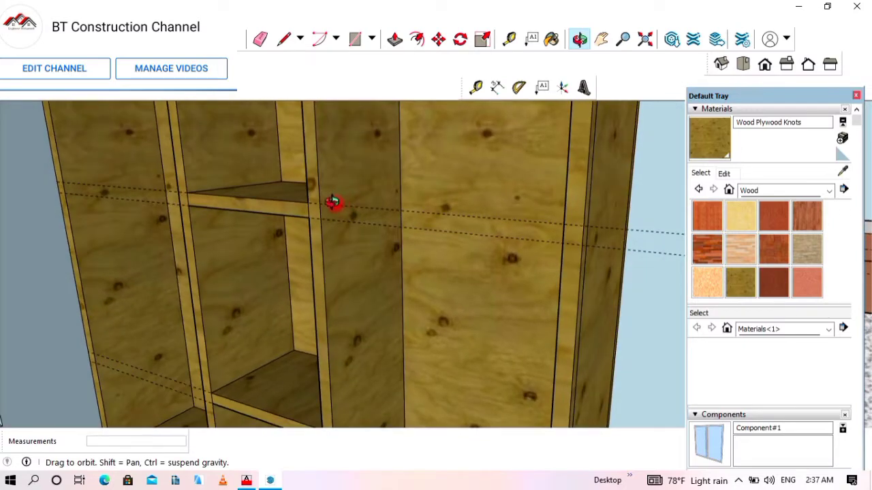
left_click_drag(412, 227, 353, 275)
scroll(267, 159, "down", 3)
scroll(356, 276, "down", 1)
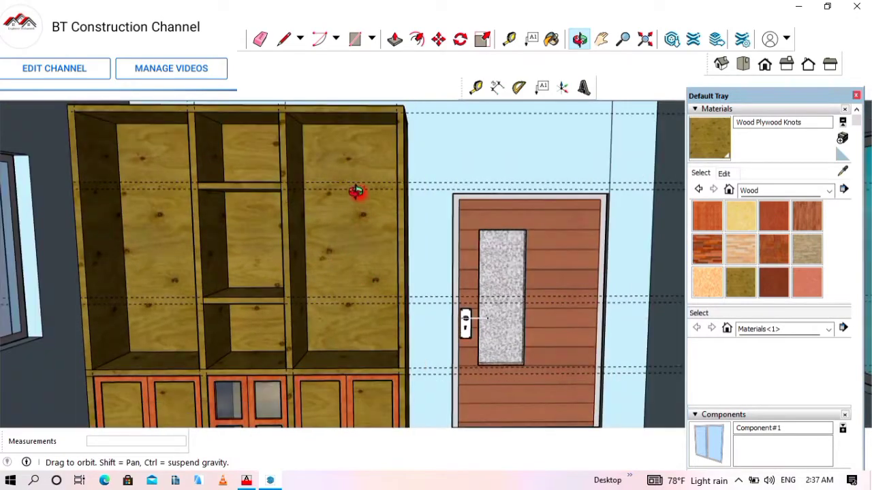
left_click_drag(356, 192, 420, 251)
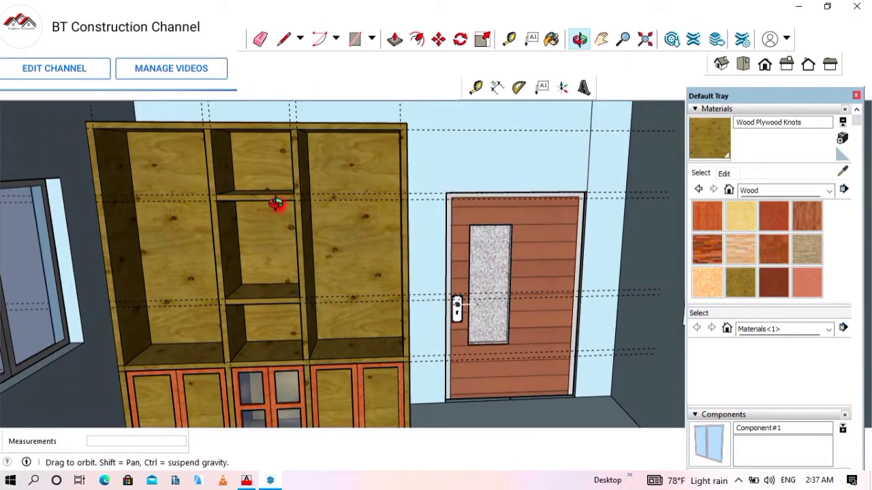
scroll(228, 357, "up", 1)
scroll(254, 335, "up", 1)
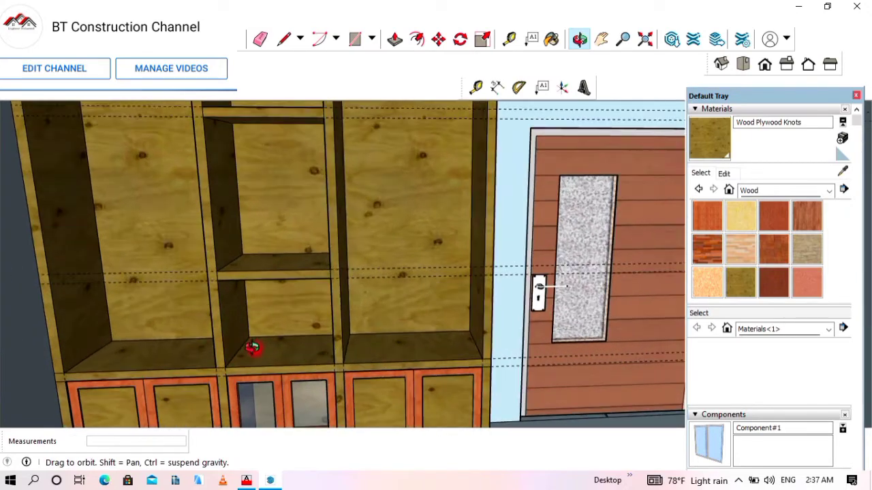
left_click_drag(255, 352, 304, 332)
scroll(304, 332, "down", 1)
scroll(304, 332, "up", 1)
left_click_drag(277, 178, 244, 192)
left_click_drag(286, 224, 240, 239)
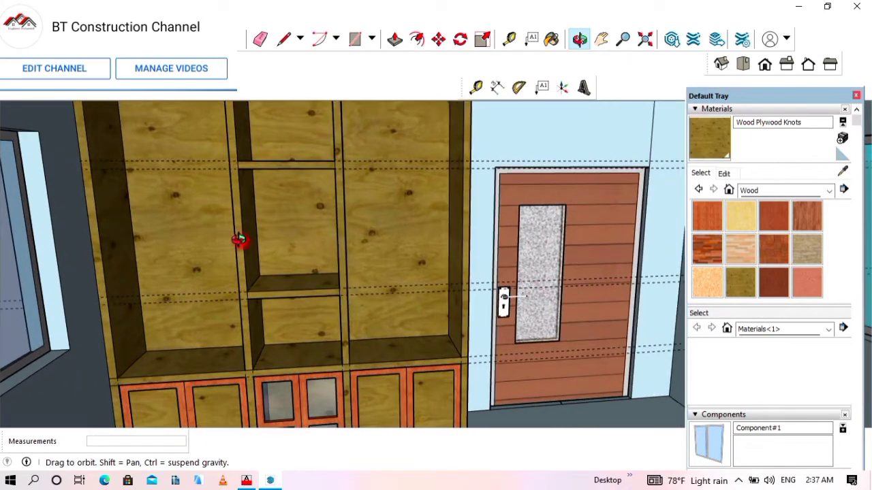
left_click_drag(333, 282, 351, 312)
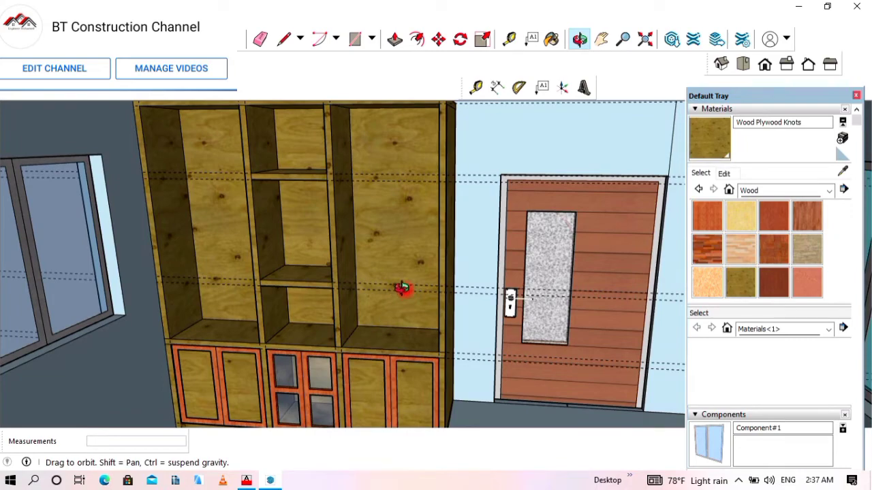
scroll(382, 254, "up", 2)
scroll(371, 273, "down", 3)
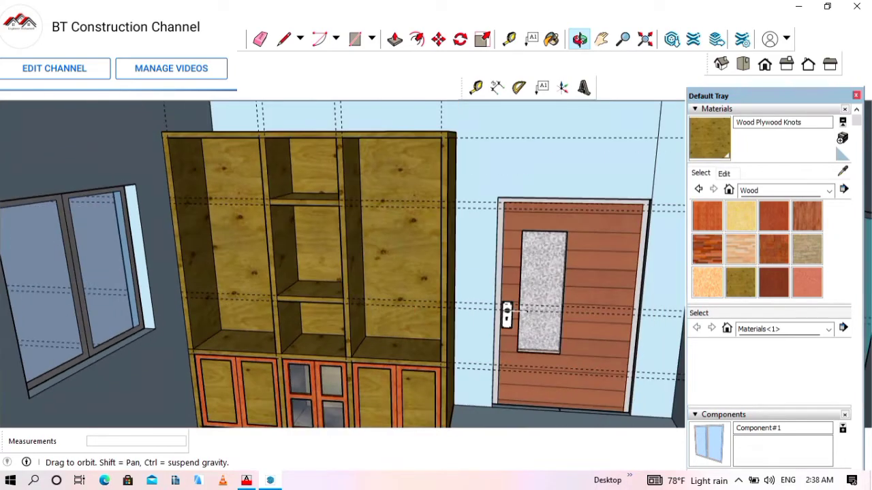
Delete all construction guides from the model
right_click(20, 92)
left_click(80, 136)
scroll(384, 253, "down", 2)
scroll(403, 253, "up", 3)
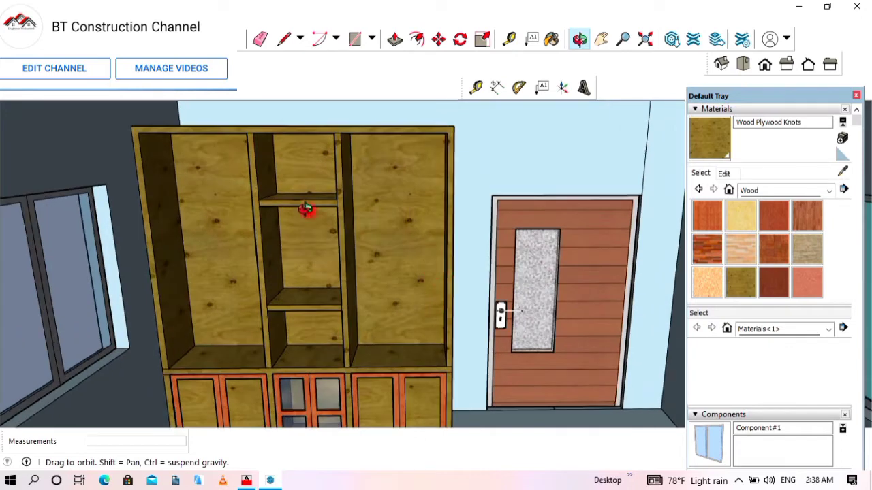
Dimension the interior height of the tall right compartment along the outer edge of its back panel
left_click_drag(307, 210, 291, 150)
left_click_drag(398, 344, 383, 201)
scroll(357, 299, "down", 1)
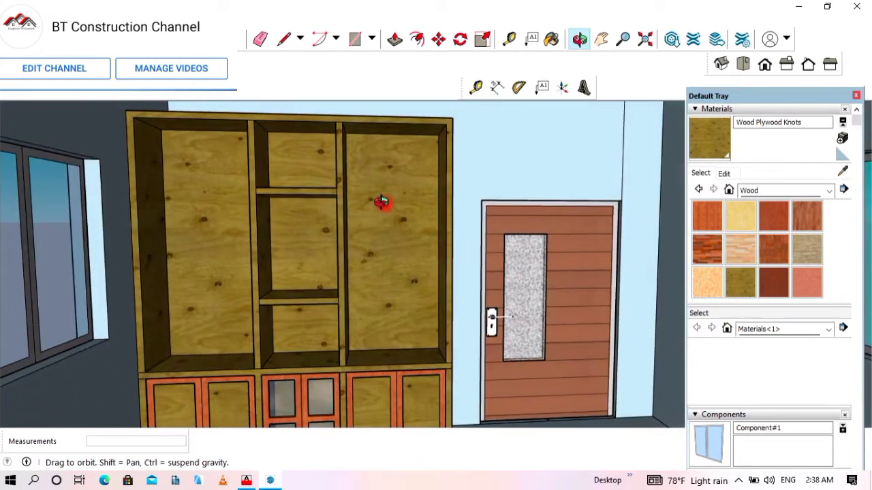
left_click(497, 87)
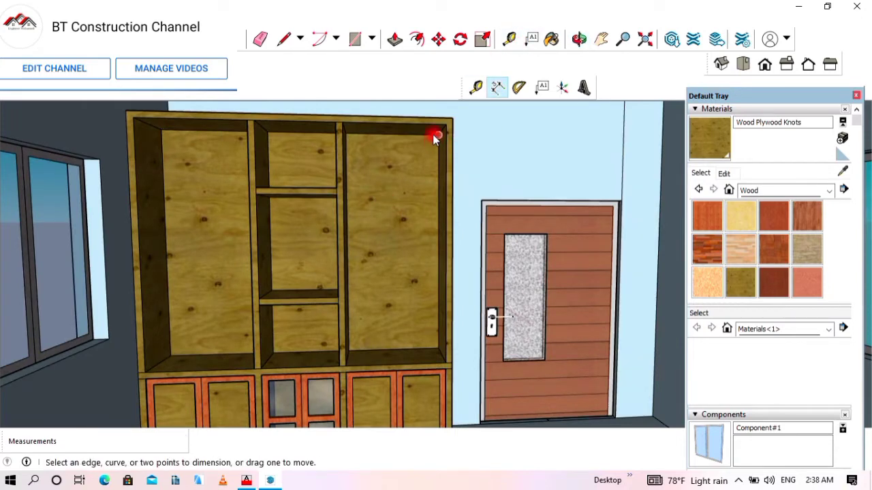
left_click(436, 138)
scroll(418, 337, "up", 2)
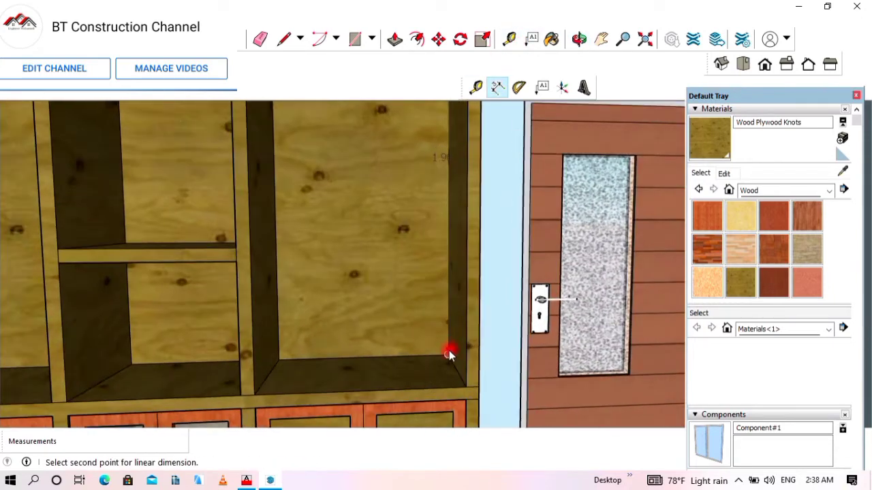
left_click(448, 352)
left_click(443, 353)
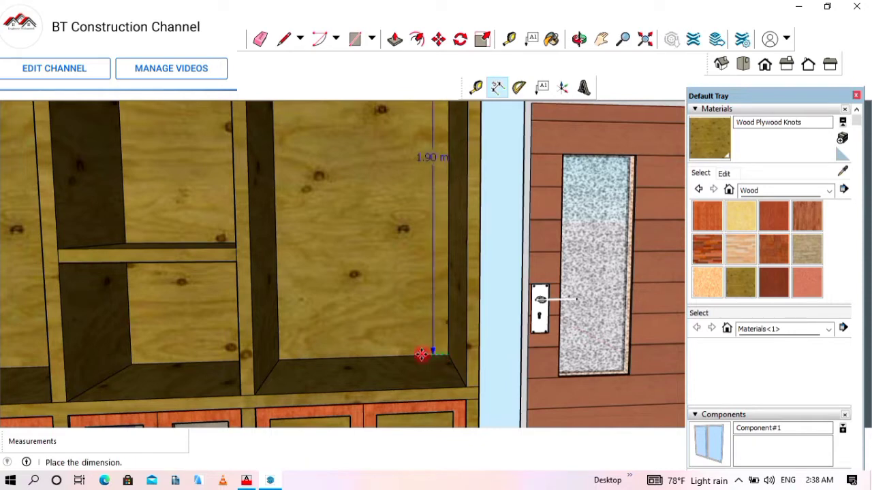
left_click(416, 354)
scroll(449, 339, "down", 2)
scroll(376, 253, "down", 1)
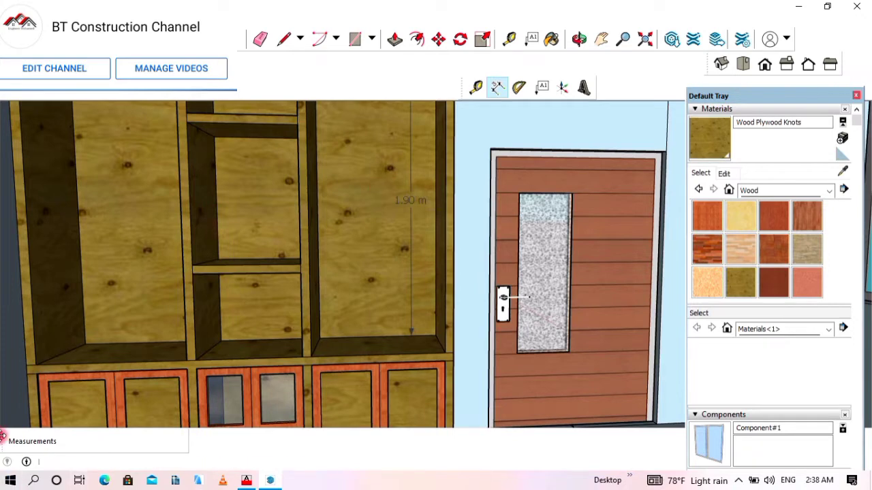
Open the Calculator and multiply the 0.05 shelf thickness by 2
key("super")
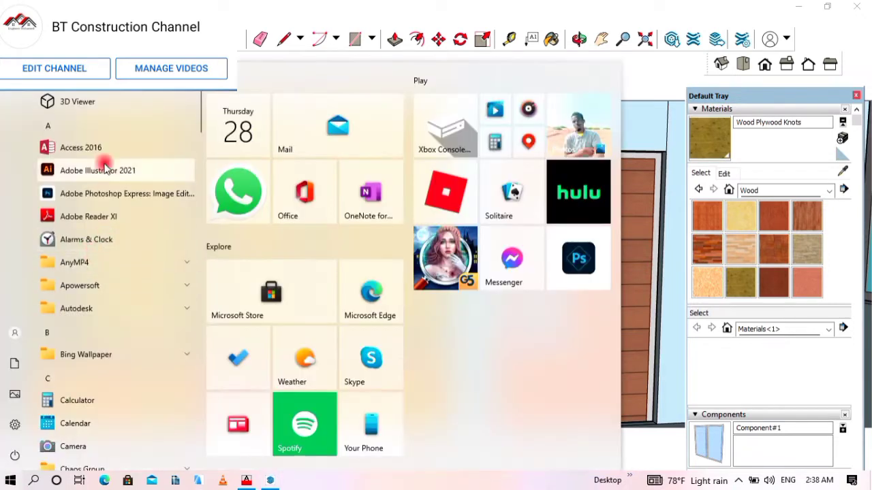
type("calc")
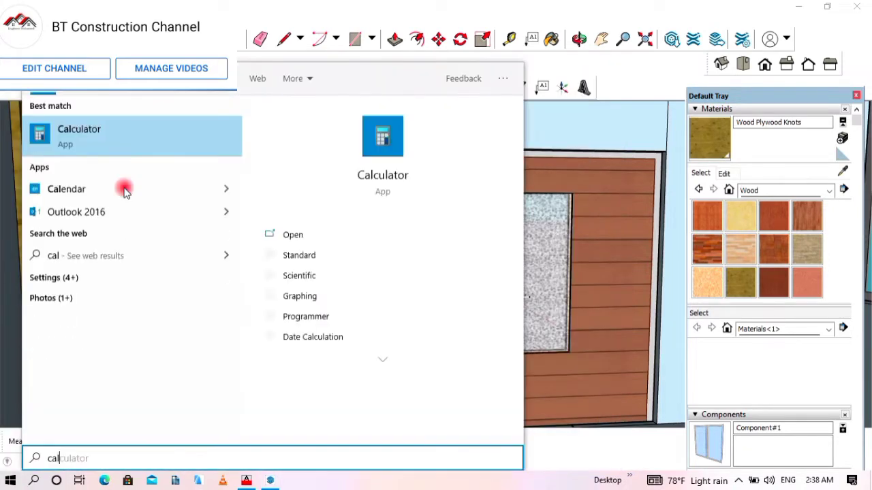
left_click(371, 153)
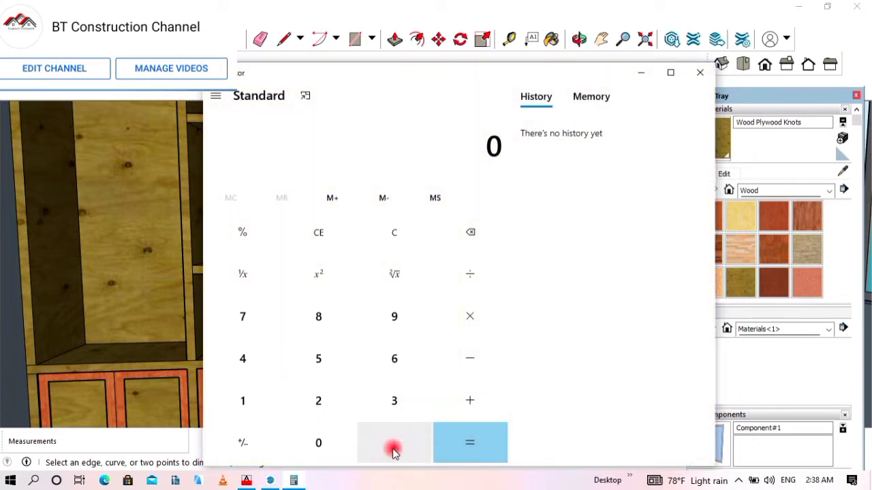
left_click(393, 449)
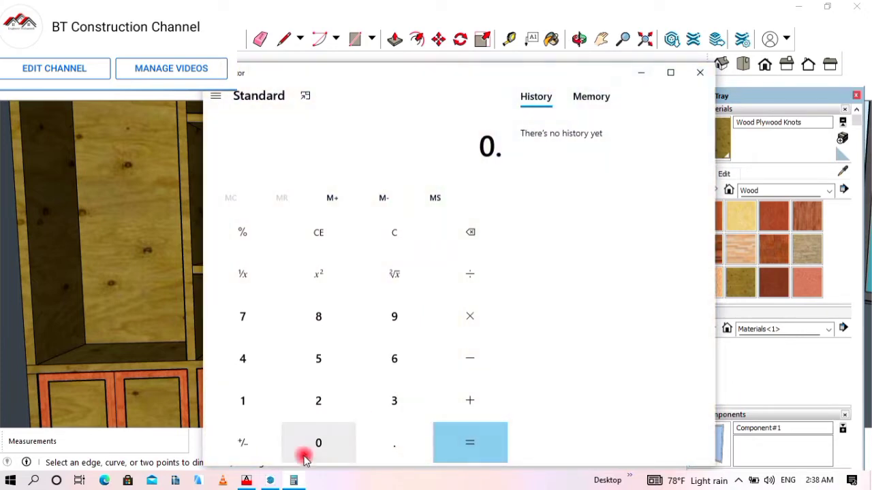
left_click(315, 447)
left_click(318, 361)
left_click(467, 311)
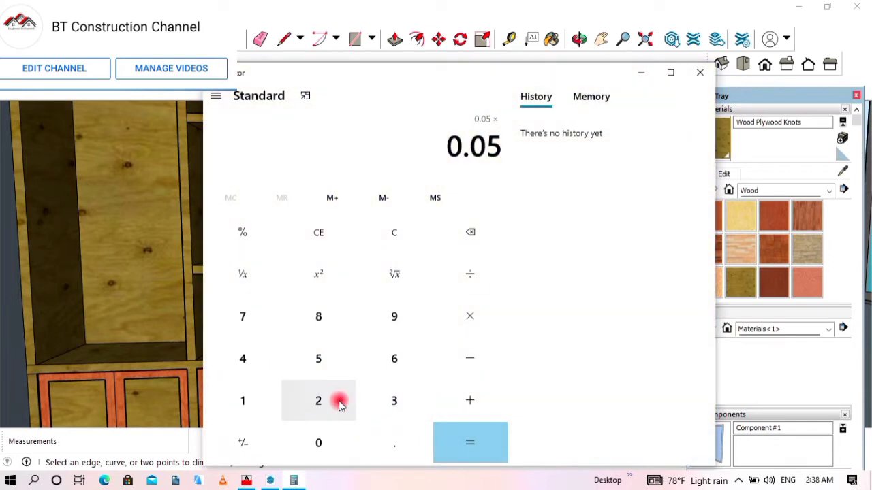
left_click(335, 402)
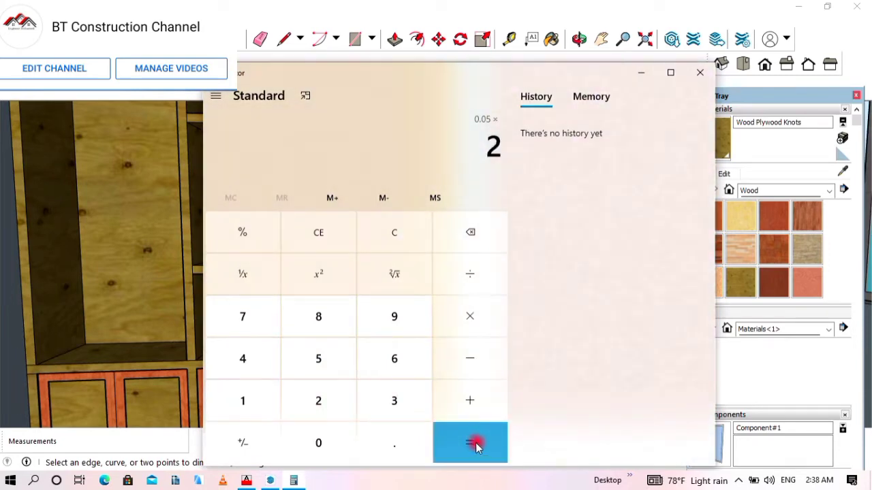
left_click(475, 444)
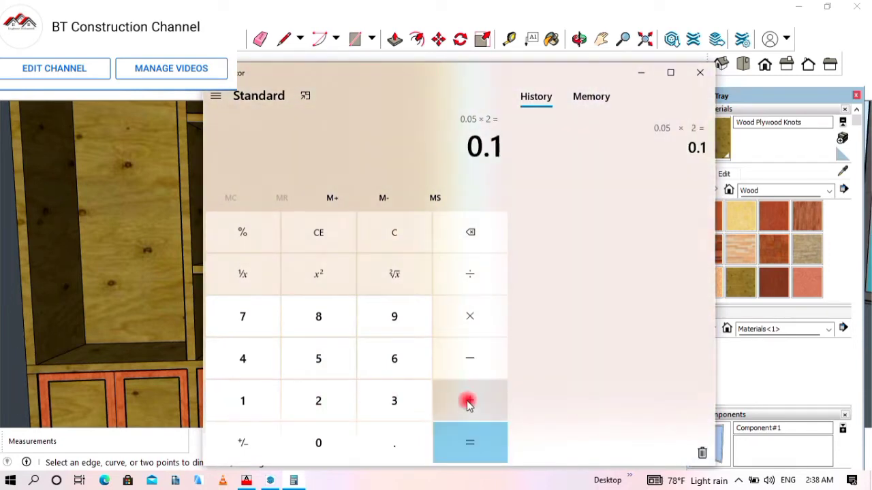
Subtract 1.9 from the result, divide by 3 to get the shelf spacing, and close the Calculator
left_click(470, 359)
left_click(265, 401)
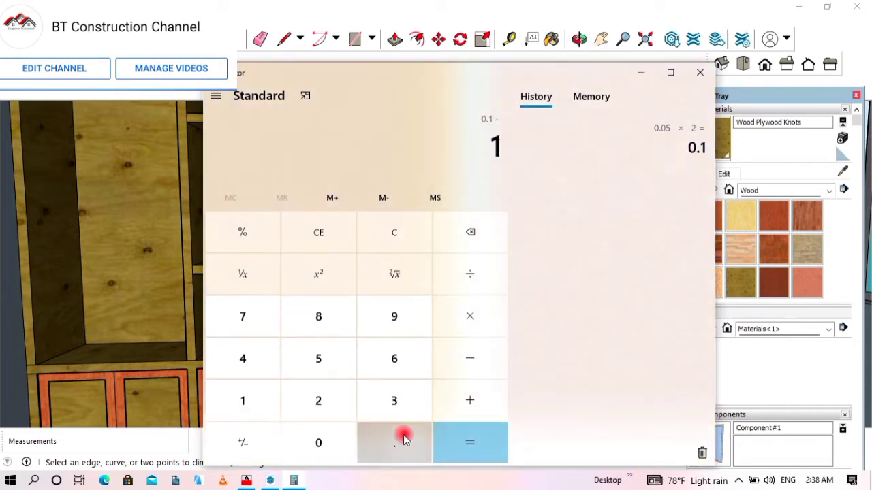
left_click(403, 437)
left_click(399, 325)
left_click(469, 438)
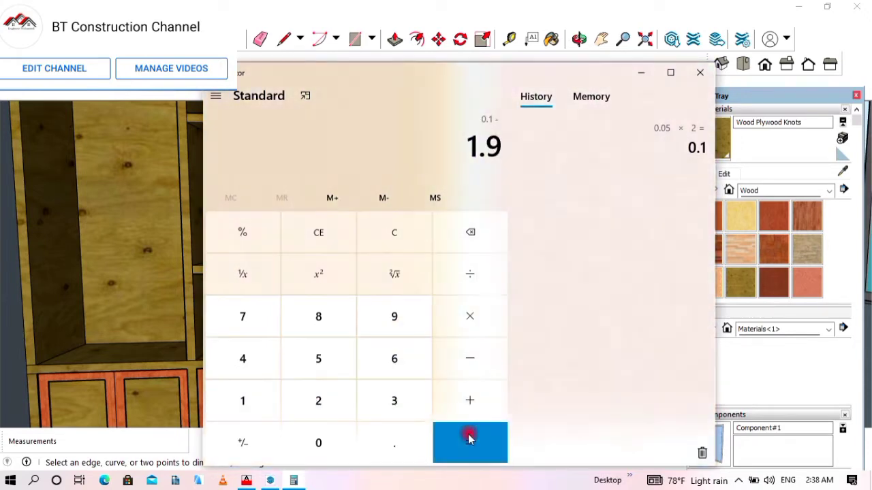
left_click(469, 275)
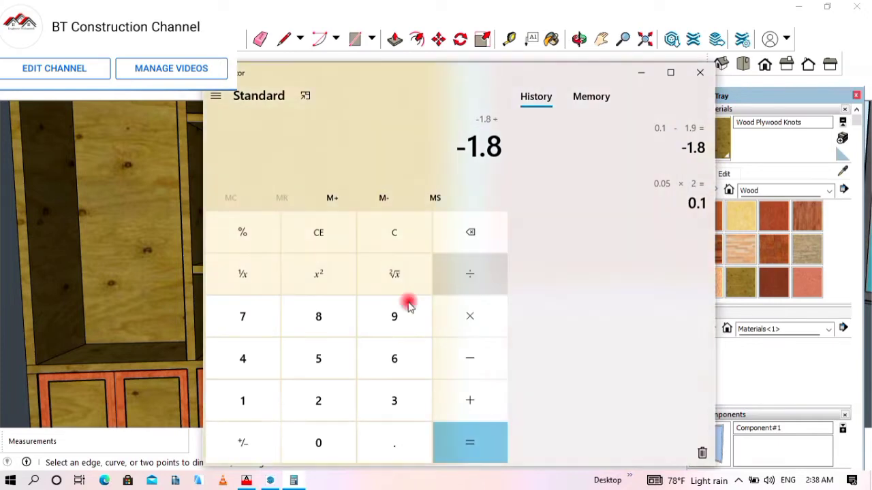
left_click(397, 402)
left_click(453, 439)
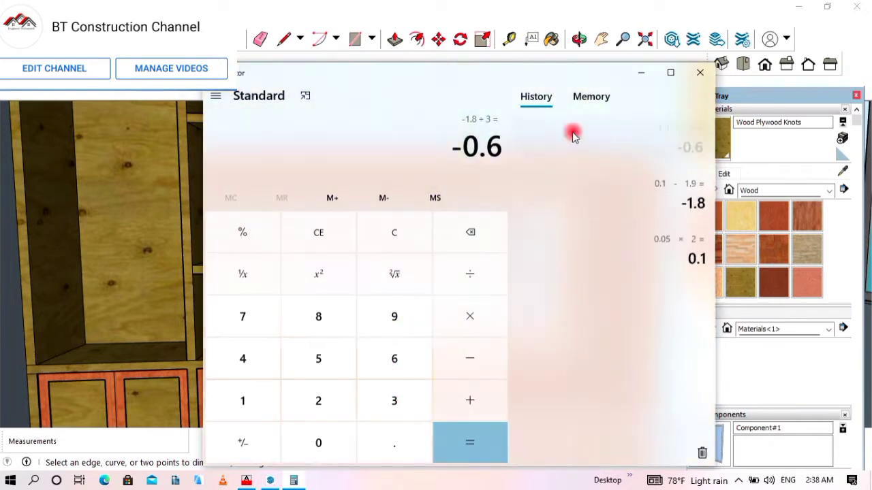
left_click(699, 72)
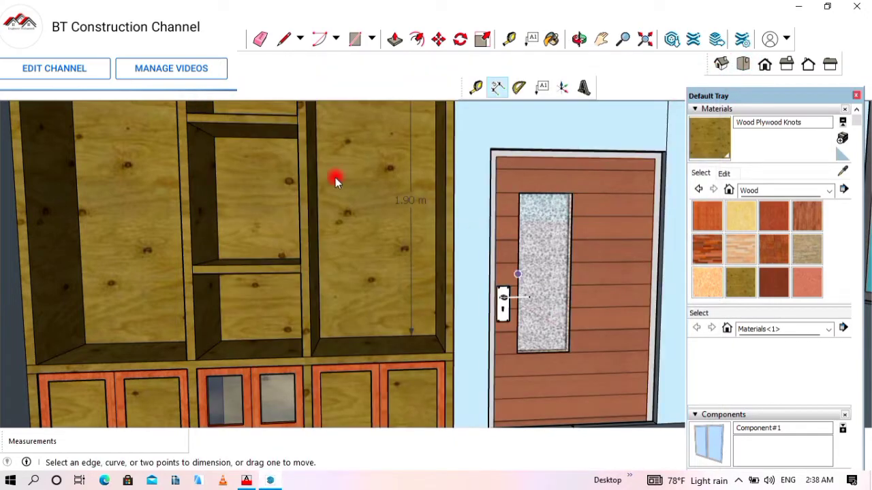
Place a guide 0.6 m above the right compartment's floor on its back panel and another 0.05 m above that
left_click(476, 88)
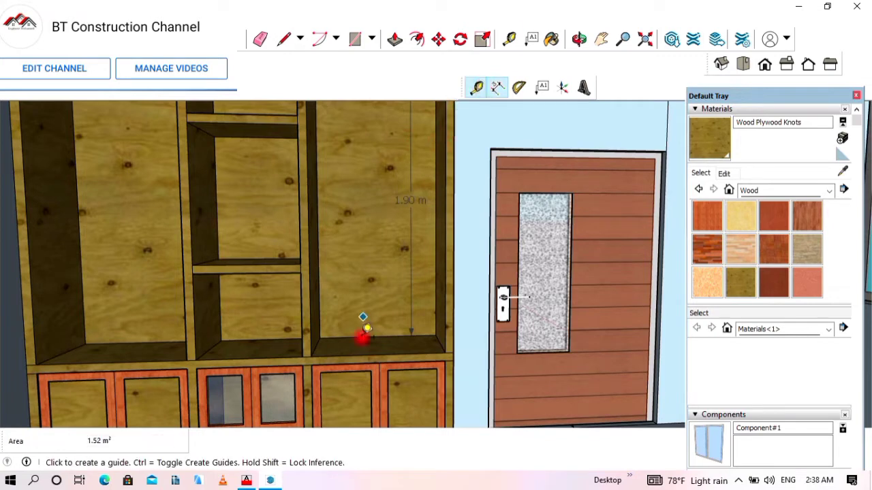
left_click(363, 337)
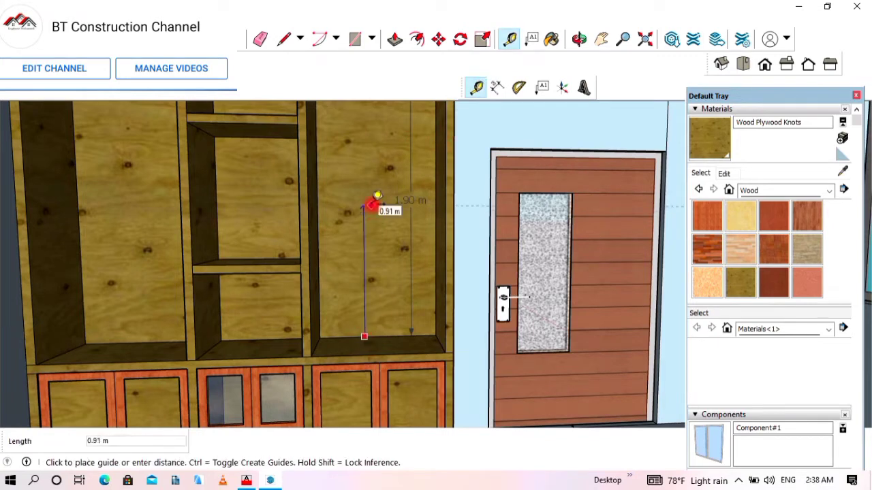
key("Return")
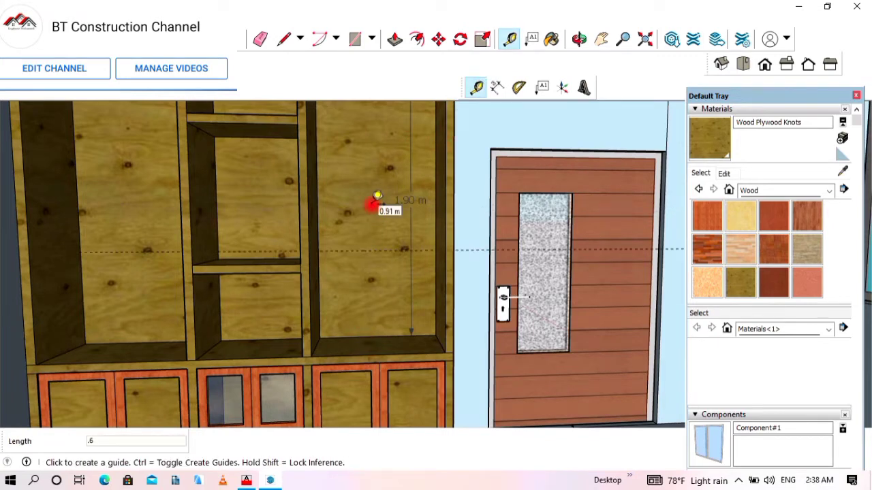
left_click(370, 251)
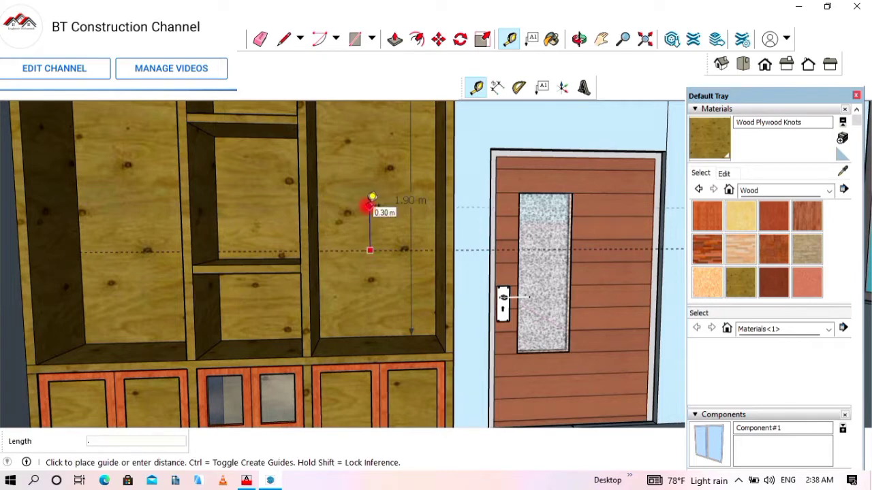
key("Return")
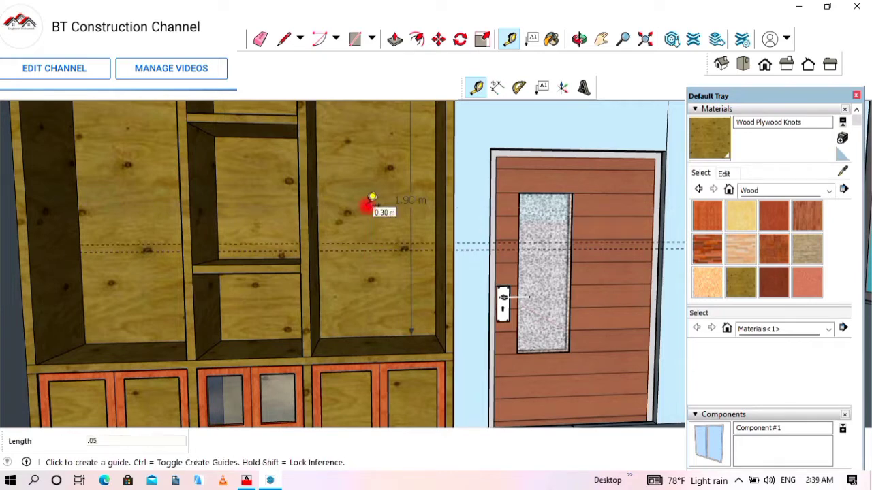
Add a guide 0.6 m above the lower shelf's top guide and one more 0.05 m higher for the upper shelf
left_click(373, 243)
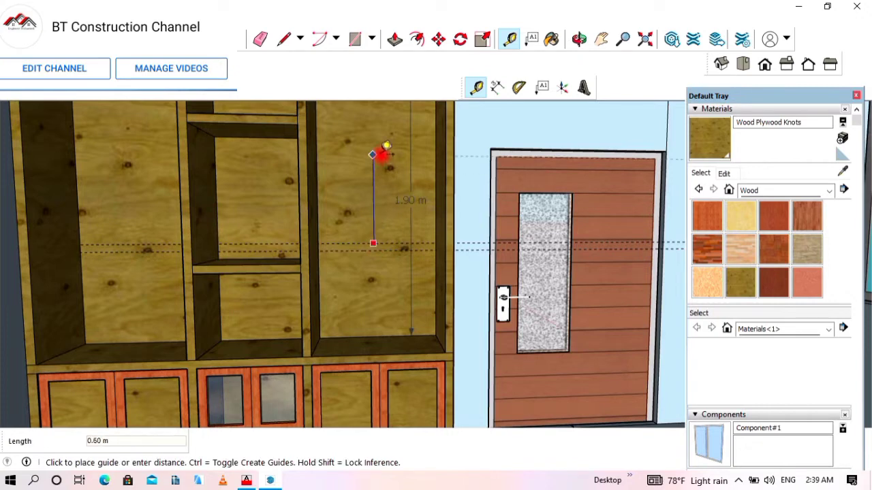
type(".6")
key("Return")
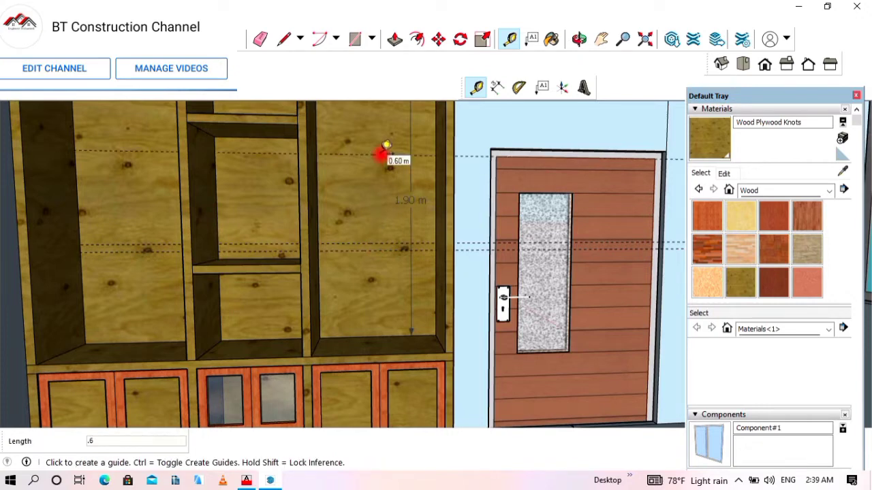
left_click(345, 154)
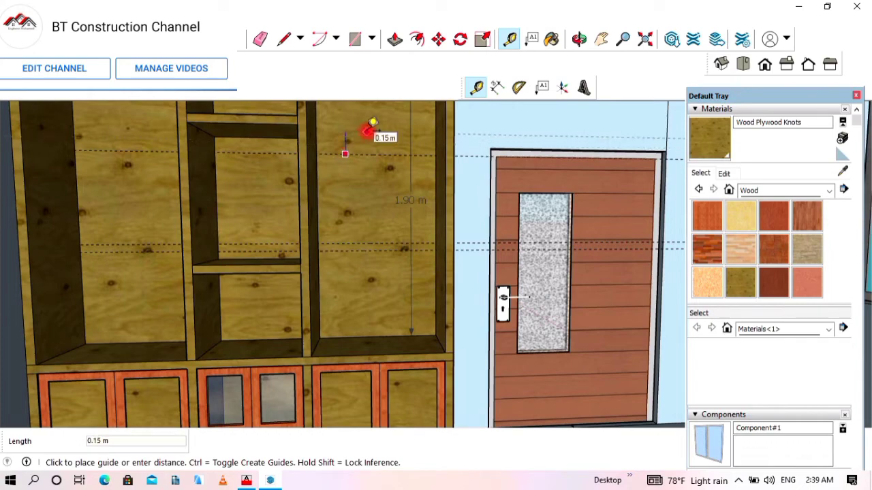
key("Return")
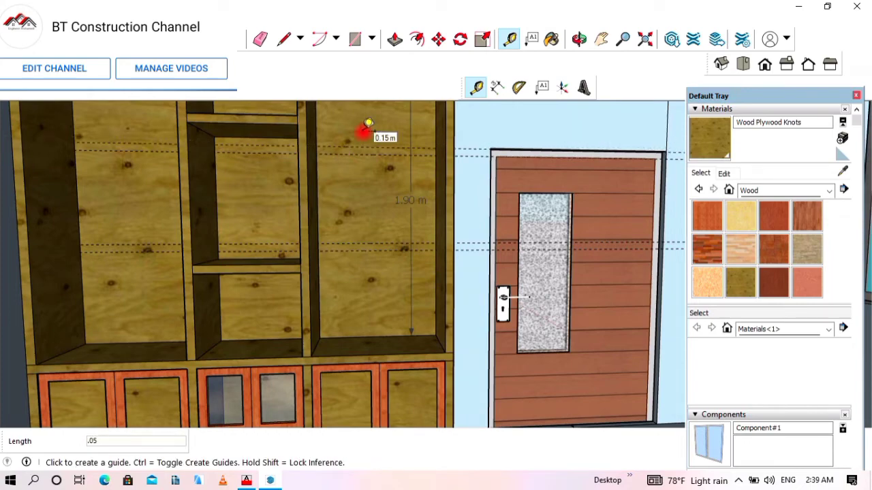
Draw a full-width rectangle between the lower pair of guides on the right compartment's back panel
scroll(400, 252, "up", 4)
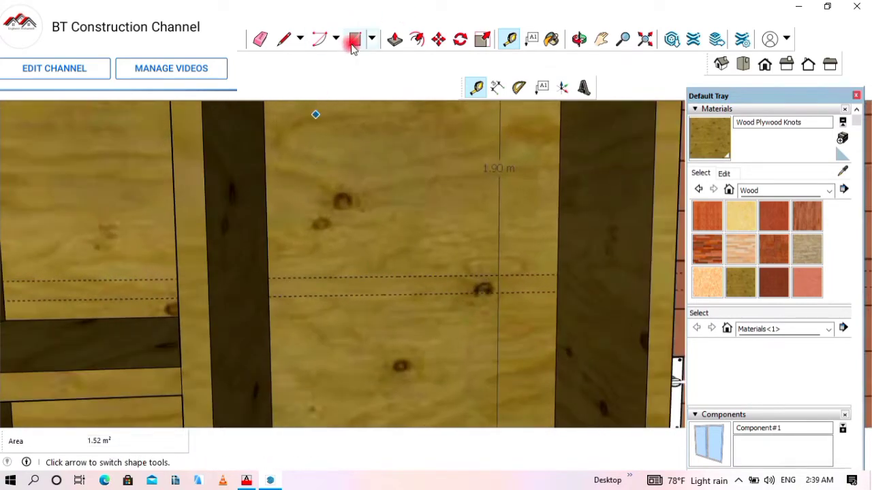
left_click(352, 43)
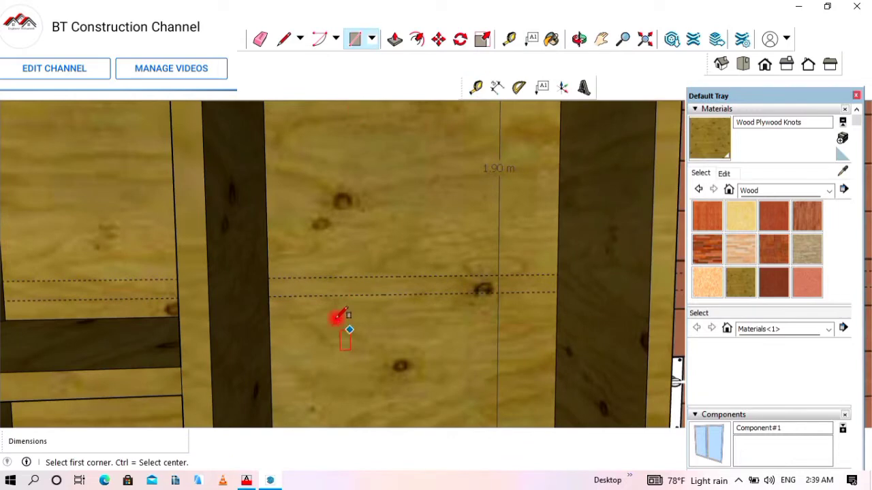
left_click(270, 292)
left_click(559, 273)
scroll(533, 323, "down", 1)
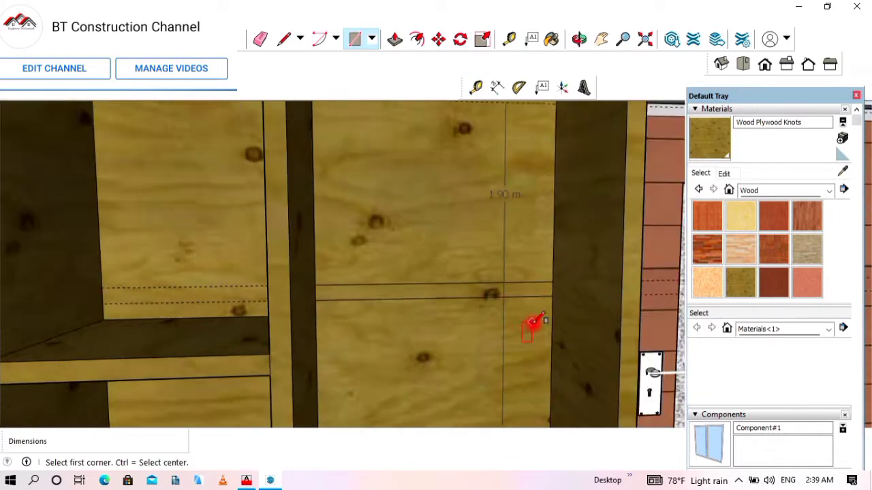
Draw a full-width rectangle between the upper pair of guides on the right compartment's back panel
scroll(453, 137, "down", 2)
scroll(402, 185, "up", 4)
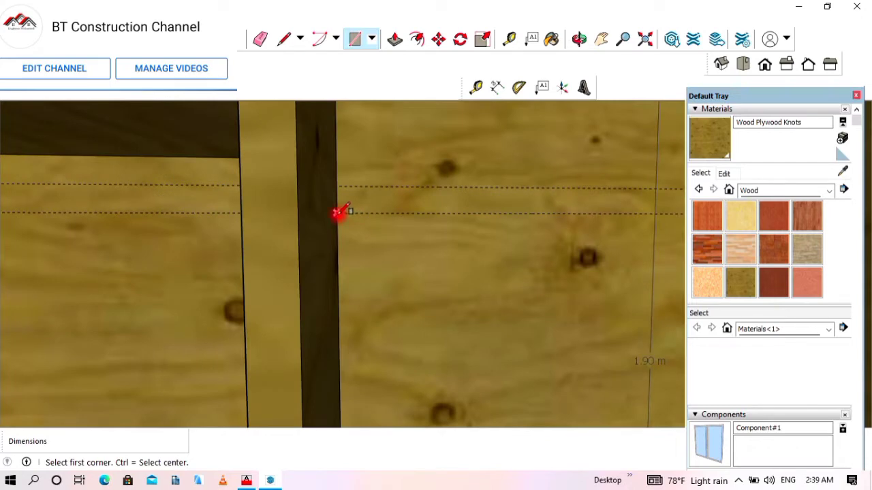
left_click(336, 213)
scroll(336, 213, "down", 1)
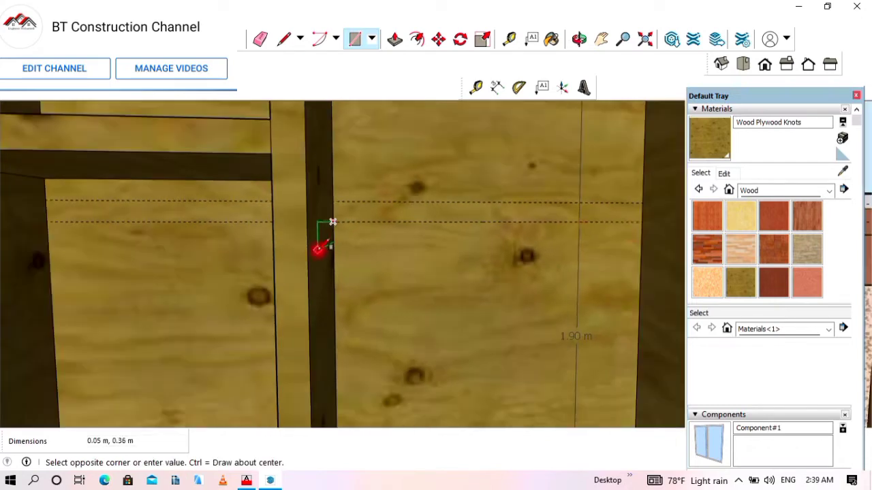
left_click(641, 201)
scroll(525, 239, "down", 2)
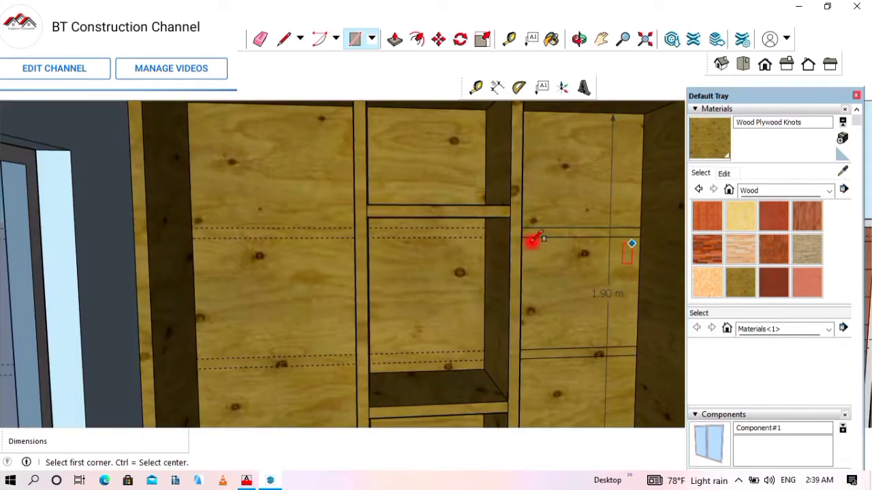
Draw a full-width rectangle between the upper pair of guides on the left compartment's back panel
scroll(204, 214, "up", 5)
left_click(174, 256)
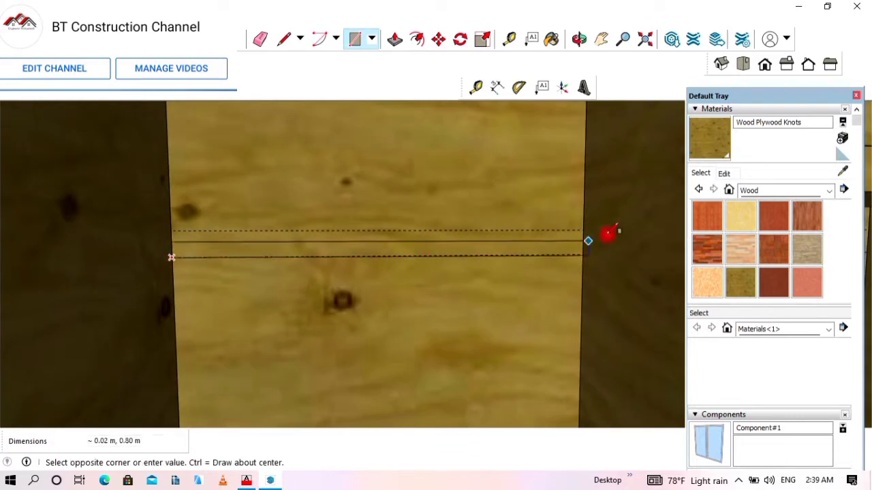
left_click(584, 228)
scroll(501, 156, "down", 2)
scroll(501, 155, "down", 1)
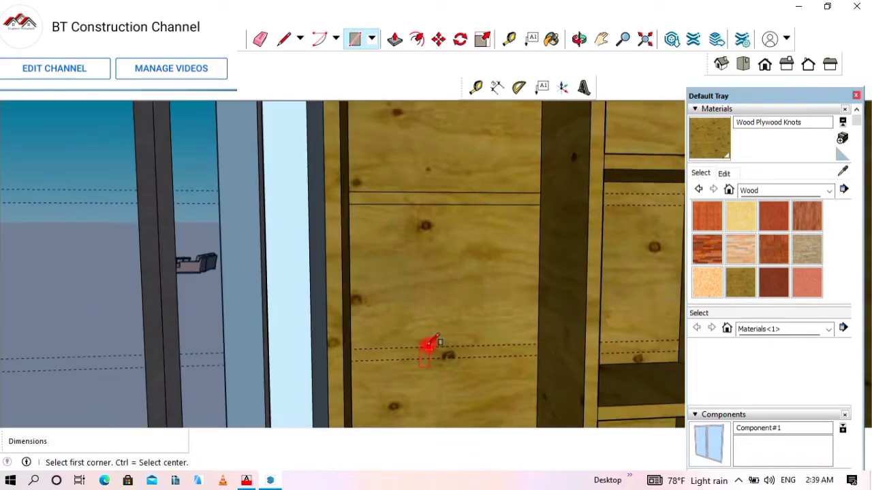
Draw a 0.05 by 0.80 m rectangle between the lower pair of guides on the left compartment's back panel
scroll(350, 370, "up", 3)
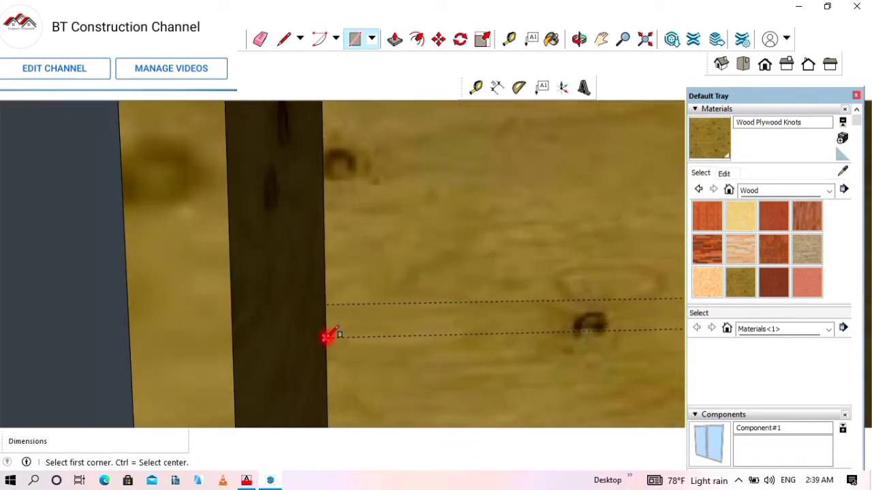
left_click(327, 336)
scroll(317, 300, "down", 3)
left_click(621, 291)
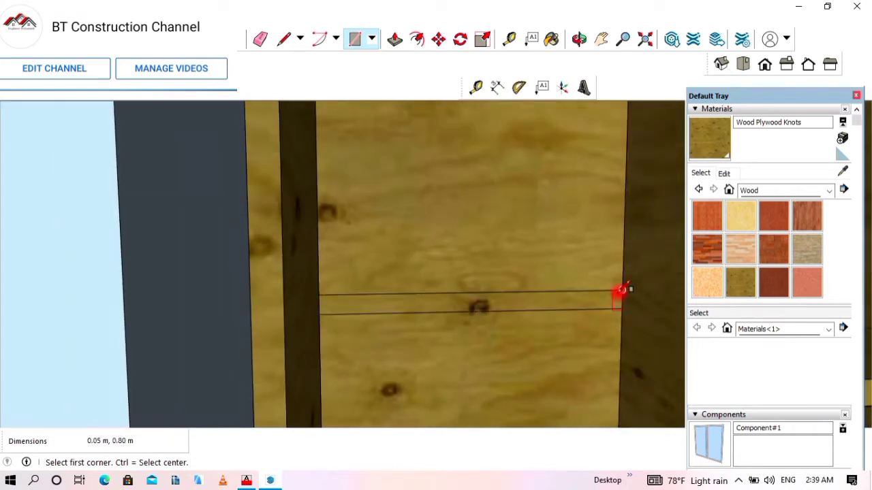
scroll(404, 247, "down", 3)
scroll(323, 263, "down", 3)
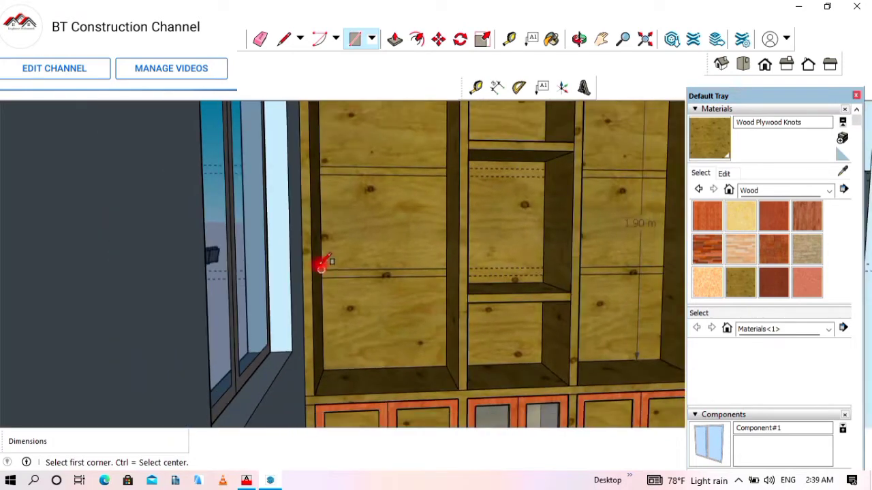
Try to pull the lower shelf strip in the left compartment out 0.50 m with Push/Pull
left_click(396, 40)
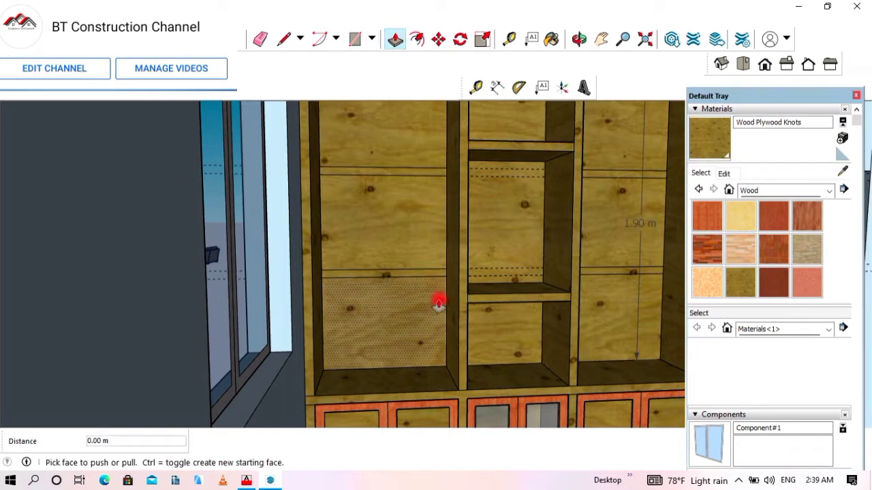
left_click(432, 277)
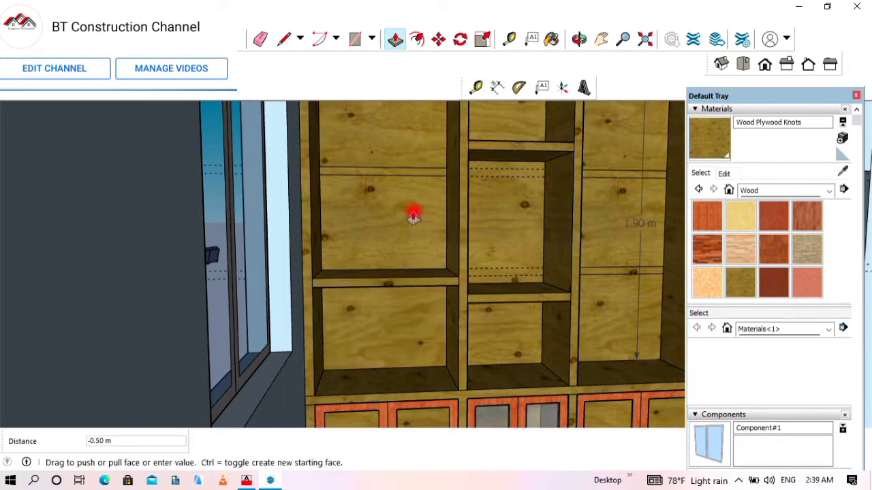
scroll(416, 239, "down", 3)
scroll(439, 251, "up", 5)
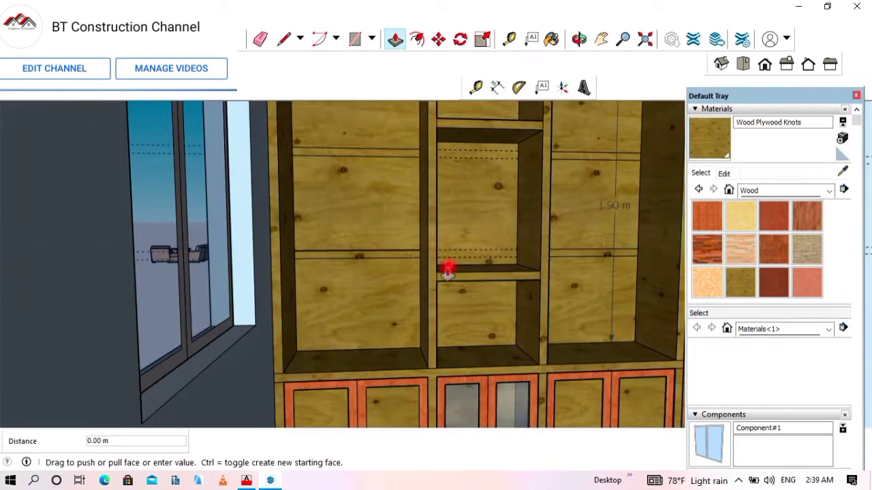
left_click(433, 270)
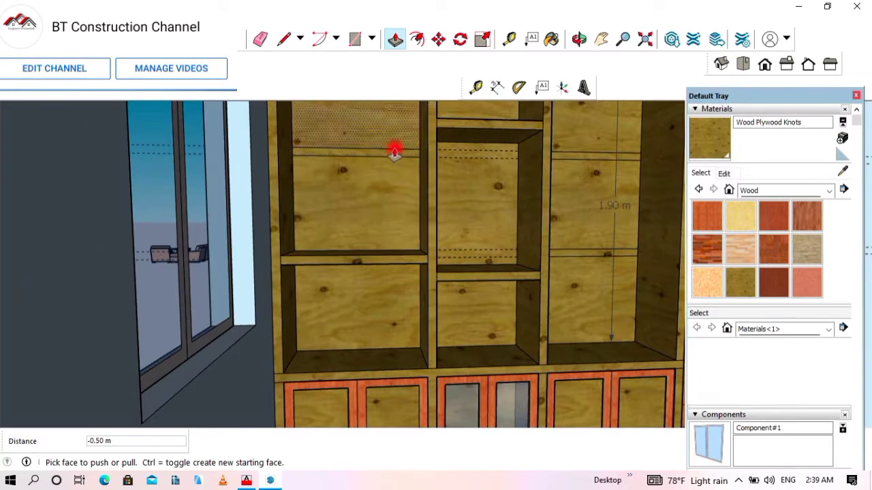
scroll(394, 151, "up", 3)
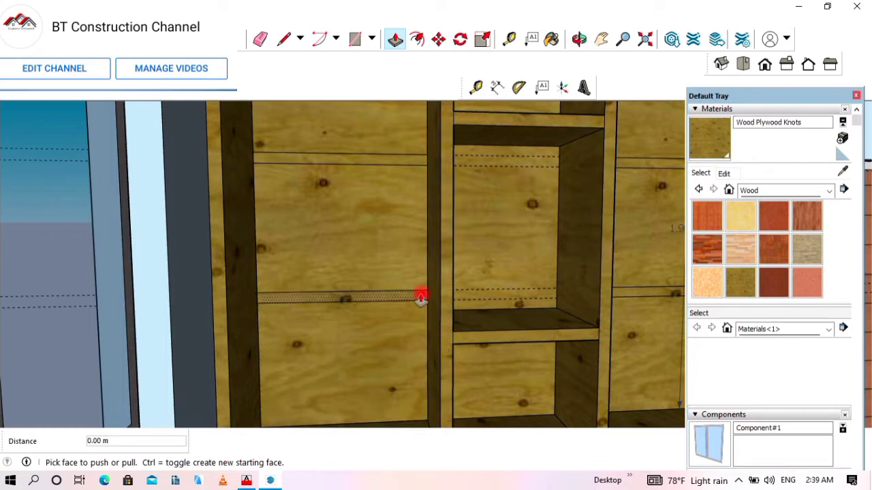
Pull the left compartment's lower and upper shelf strips out 0.49 m with Push/Pull
left_click(430, 314)
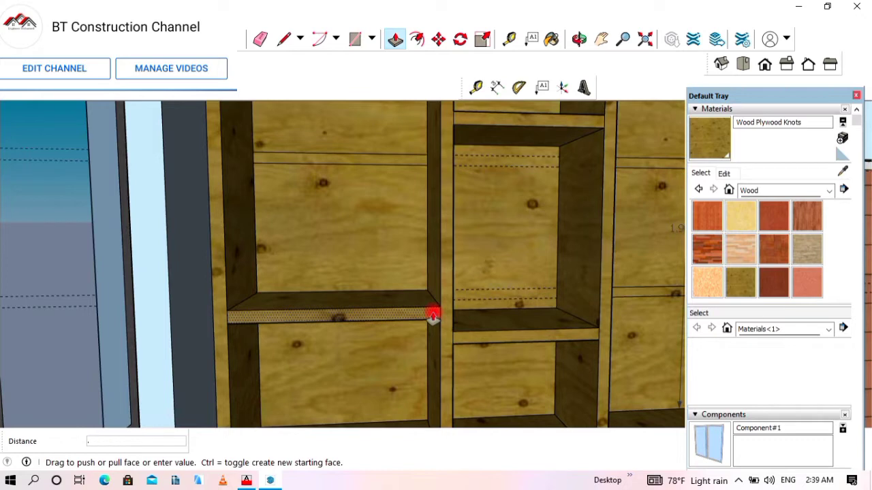
key("Return")
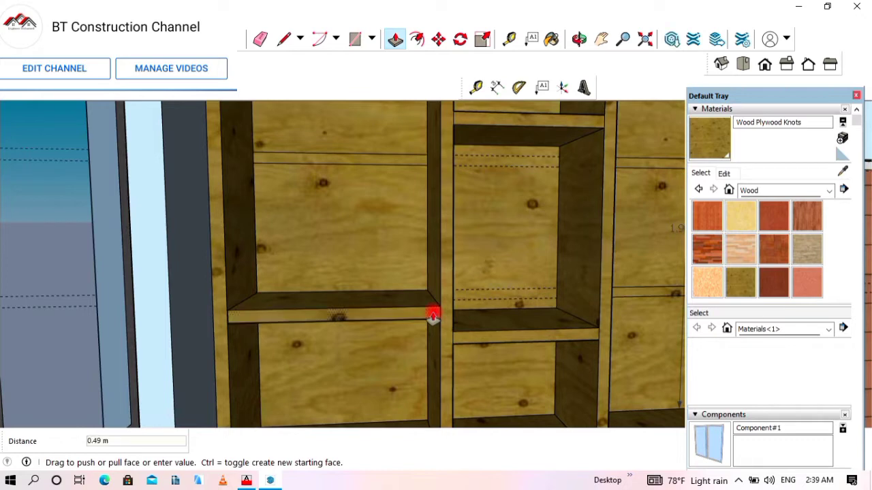
left_click(360, 159)
left_click(315, 315)
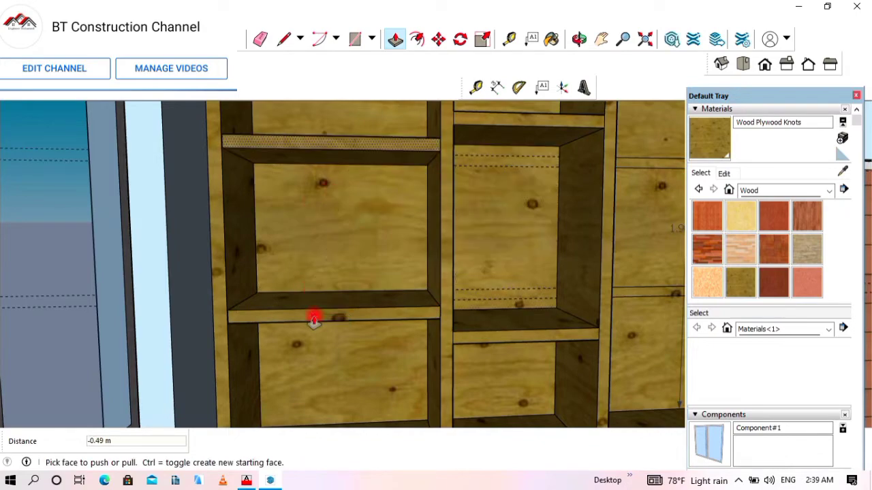
Pull the right compartment's upper and lower shelf strips out to the same 0.49 m depth as the left shelves
middle_click_drag(316, 315, 161, 272)
left_click(495, 197)
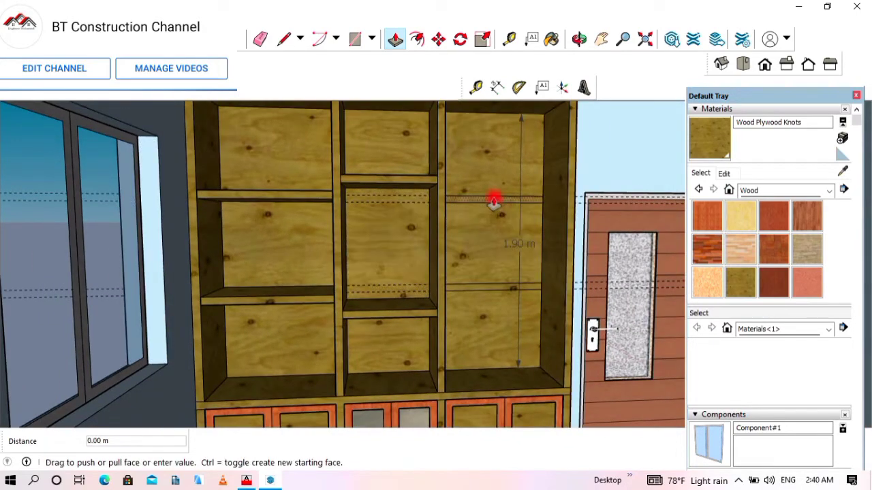
left_click(252, 195)
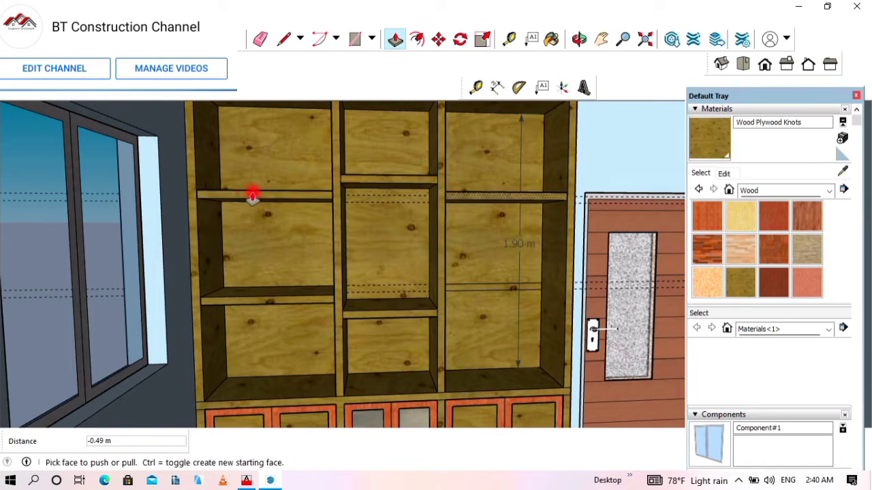
left_click(463, 285)
left_click(276, 297)
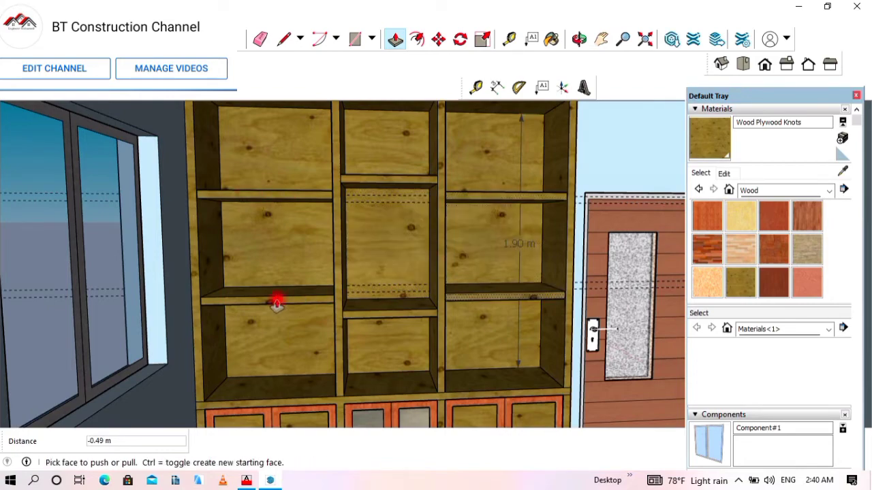
Examine the wardrobe's open compartments and shelves from several angles and distances
left_click(578, 39)
left_click_drag(470, 218, 381, 240)
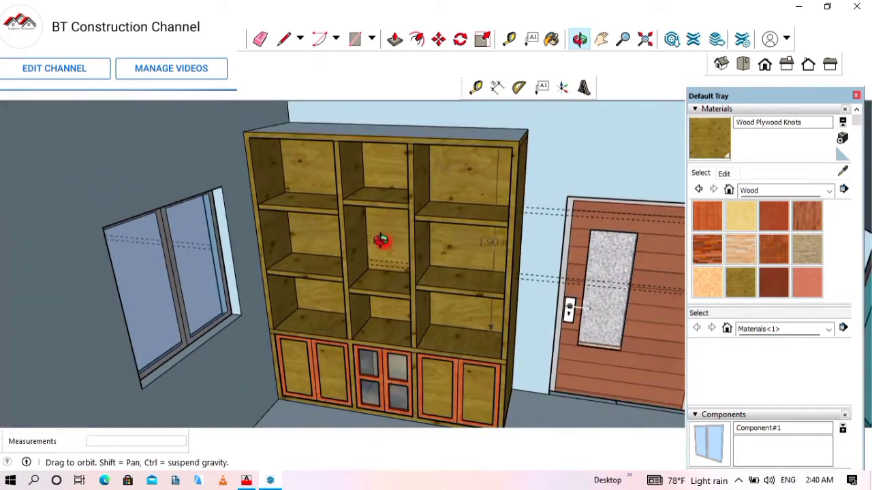
mouse_move(420, 283)
left_mouse_down()
mouse_move(362, 275)
mouse_move(377, 255)
mouse_move(376, 173)
mouse_move(384, 165)
mouse_move(358, 162)
mouse_move(438, 202)
mouse_move(454, 189)
mouse_move(368, 171)
mouse_move(461, 306)
mouse_move(424, 294)
mouse_move(426, 272)
left_mouse_up()
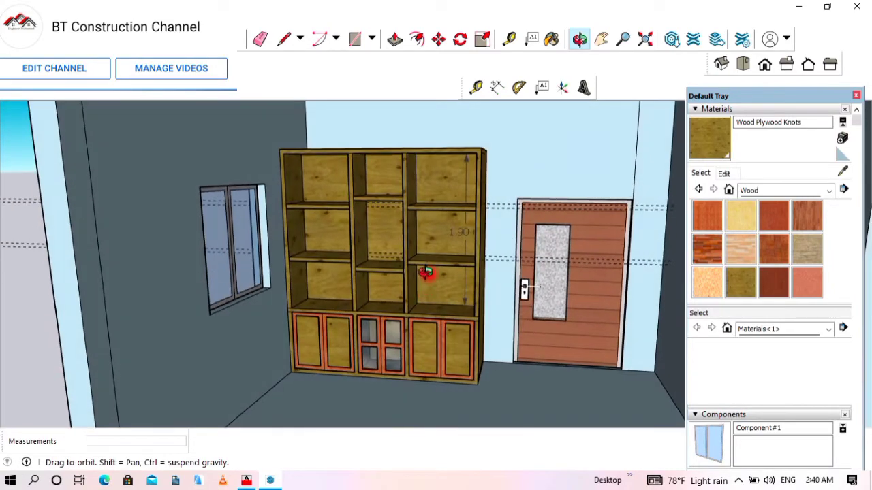
left_click_drag(380, 241, 403, 214)
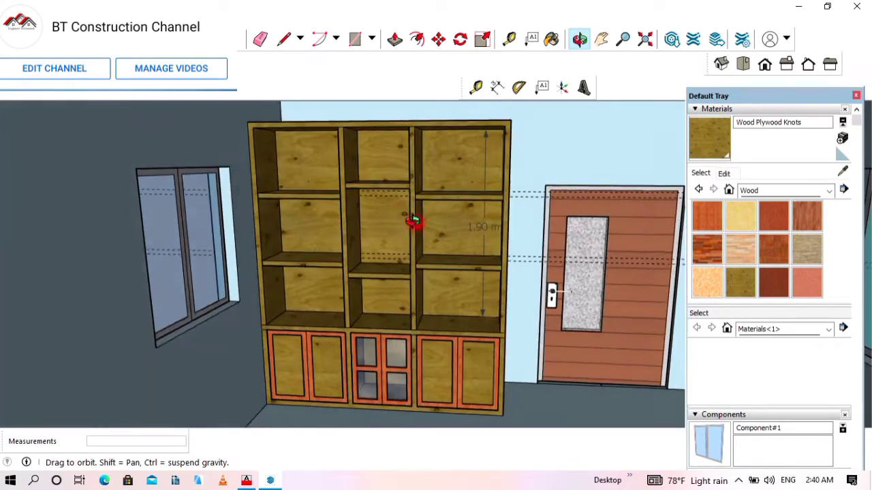
scroll(375, 247, "up", 4)
scroll(369, 290, "down", 4)
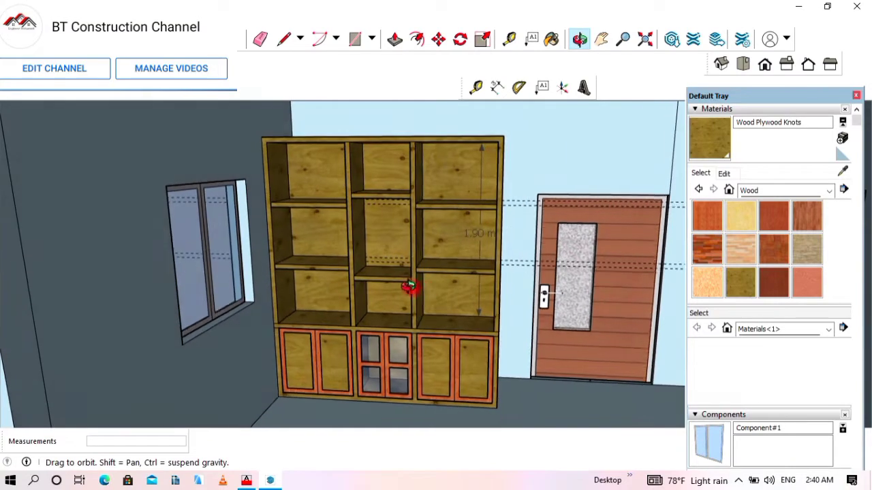
scroll(379, 311, "up", 1)
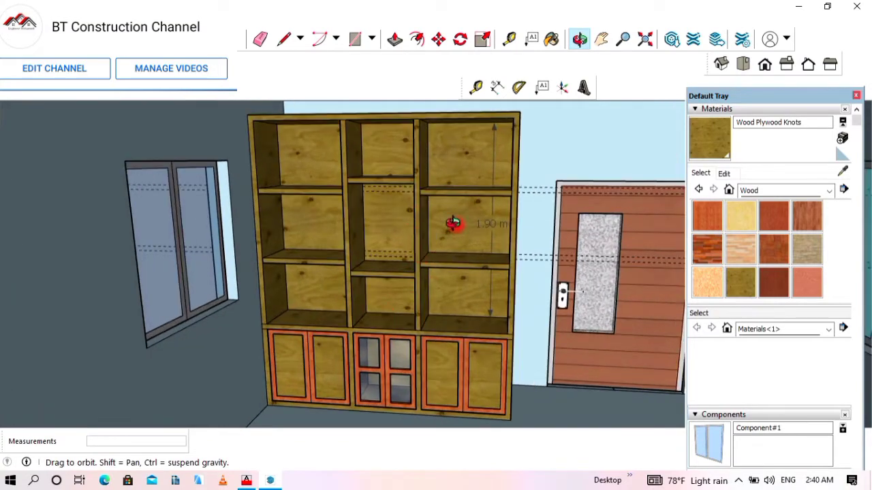
left_click_drag(453, 223, 471, 219)
left_click_drag(405, 147, 435, 140)
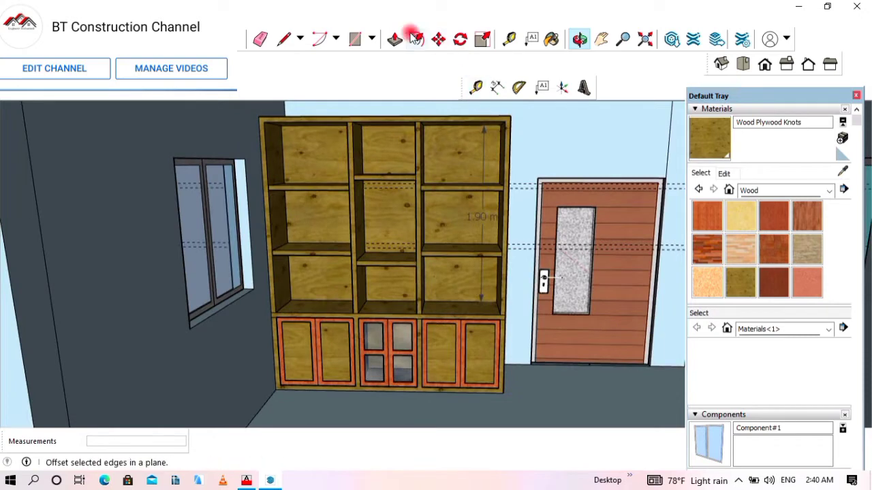
scroll(450, 214, "up", 1)
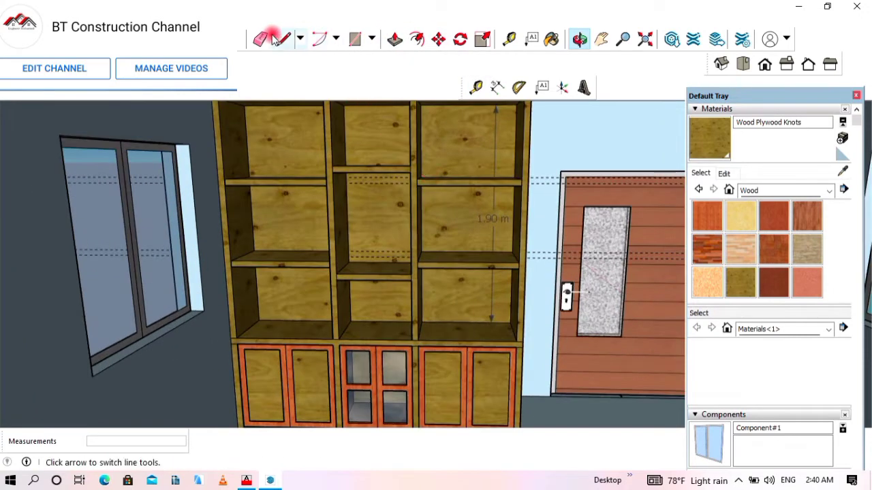
left_click(240, 39)
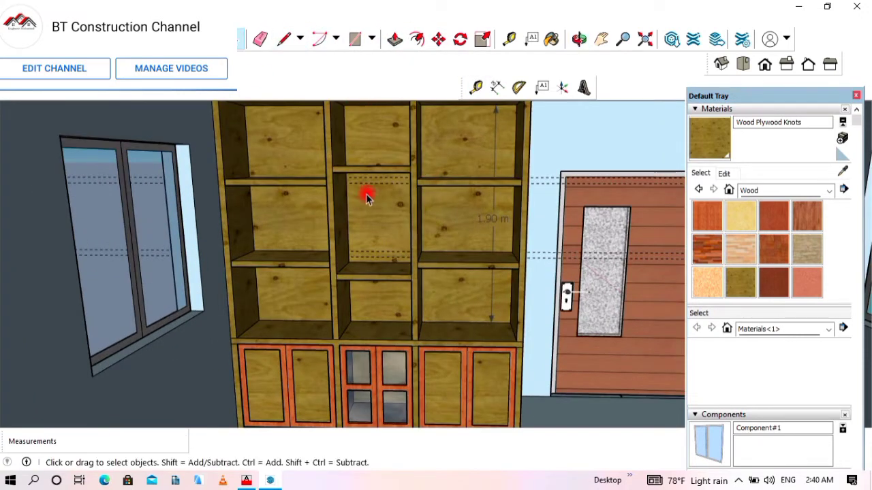
left_click(419, 247)
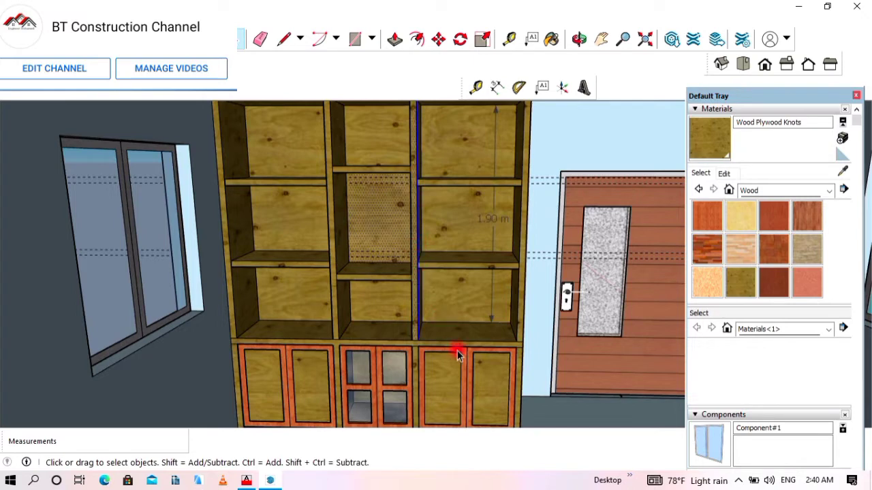
left_click(609, 141)
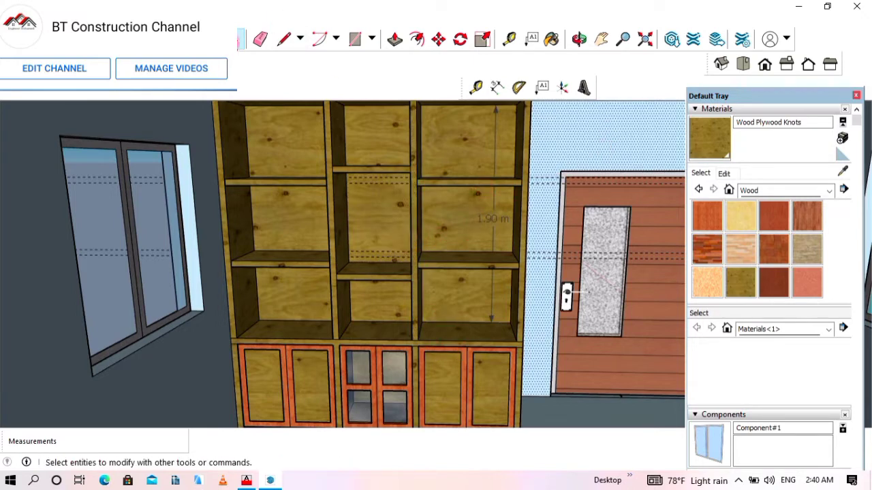
scroll(335, 289, "down", 3)
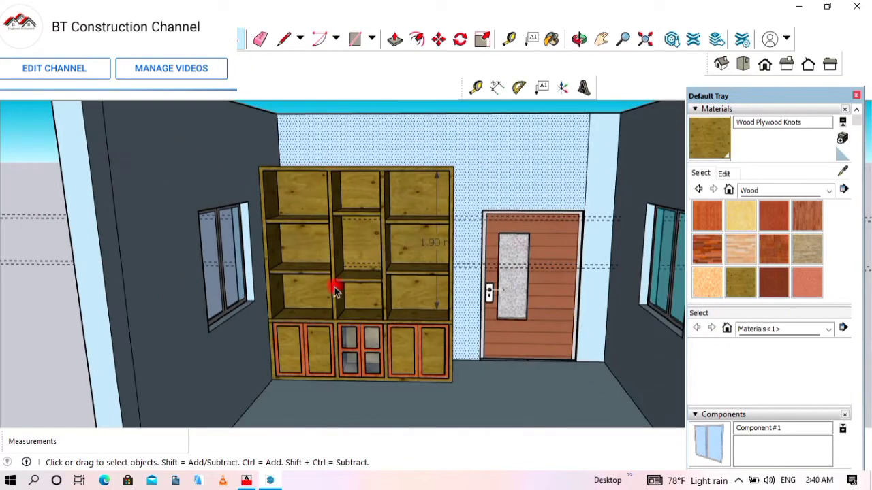
scroll(428, 287, "up", 2)
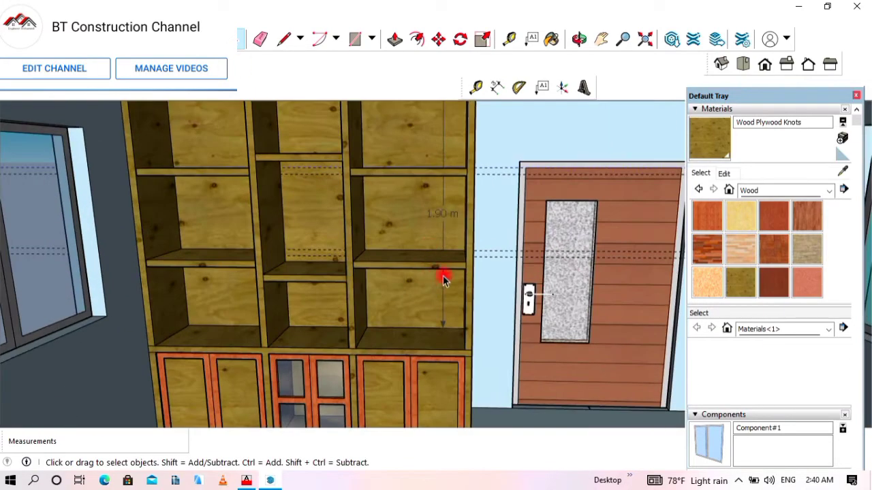
scroll(436, 269, "down", 4)
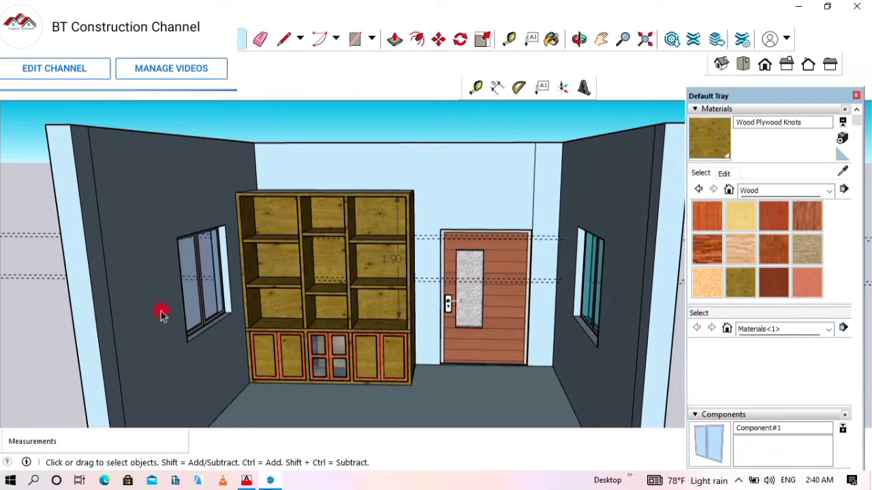
Copy the left and bottom edges of the right compartment's opening and paste them on open ground outside the room
scroll(356, 253, "up", 5)
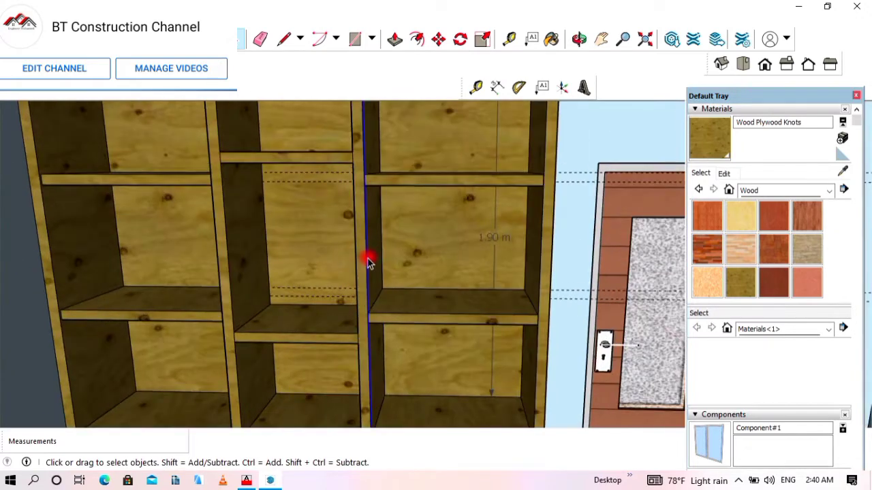
scroll(411, 263, "down", 2)
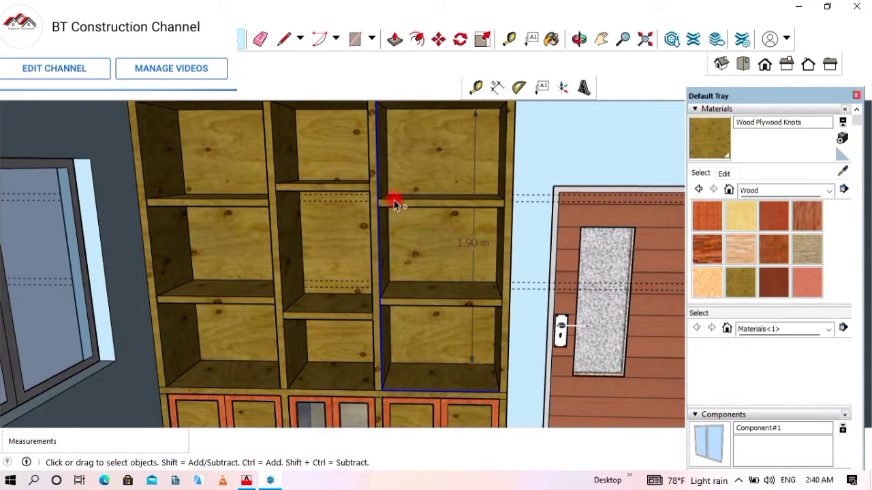
key("ctrl+v")
scroll(408, 177, "down", 7)
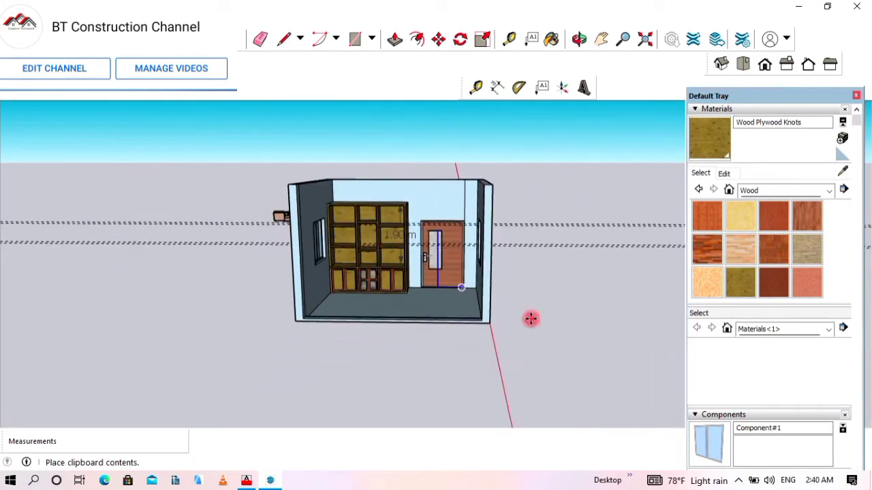
left_click(589, 333)
scroll(628, 333, "up", 5)
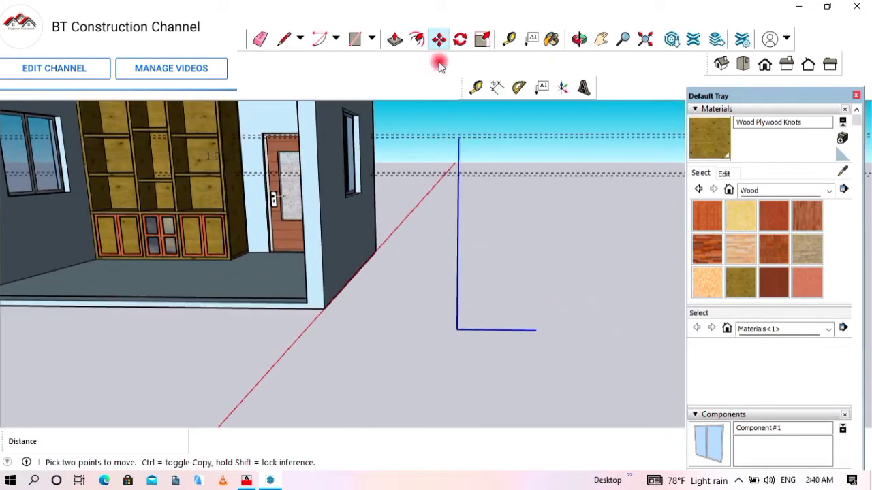
Draw a 1.90 by 0.80 m upright rectangle spanning the ends of the two pasted edges
left_click(357, 40)
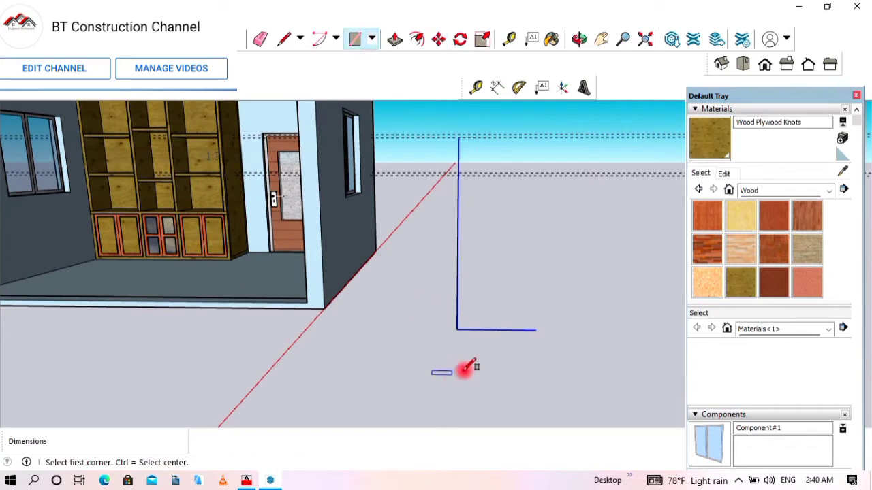
left_click(458, 330)
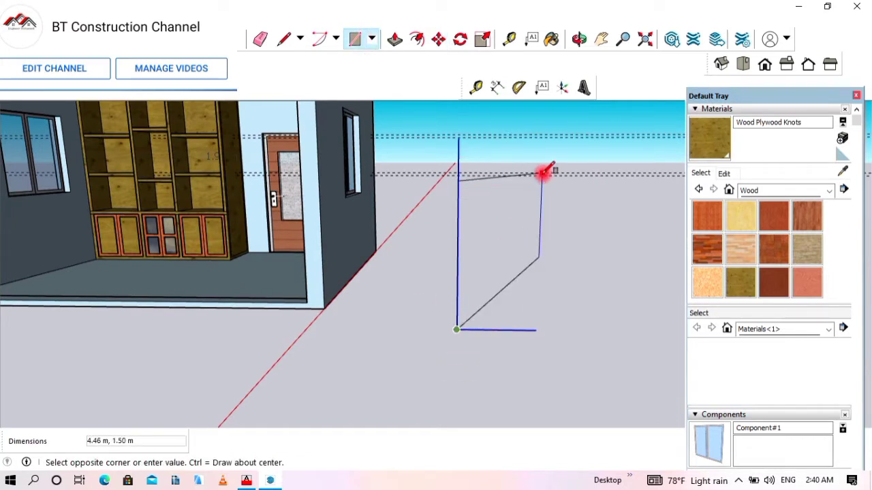
key("Escape")
left_click(537, 329)
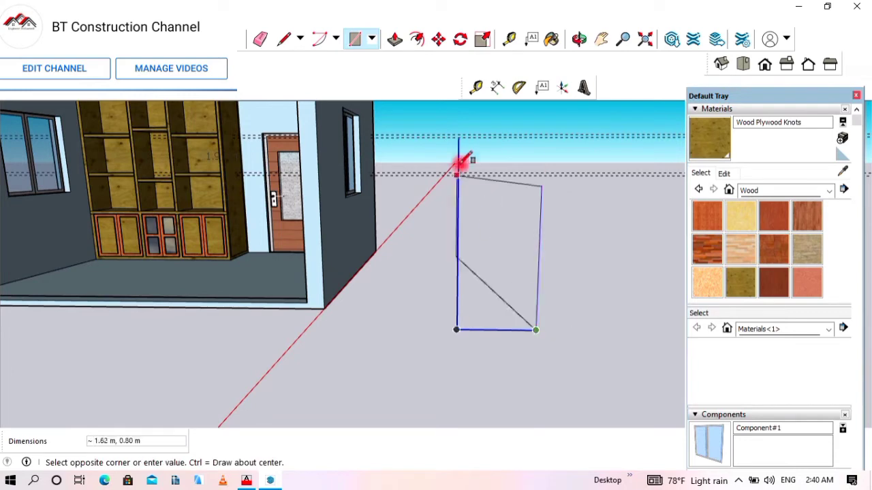
left_click(458, 138)
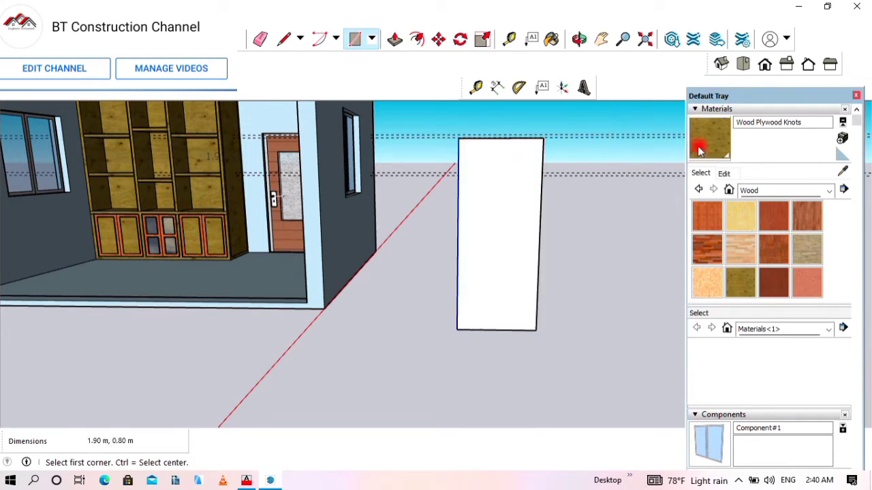
left_click(396, 40)
left_click(354, 39)
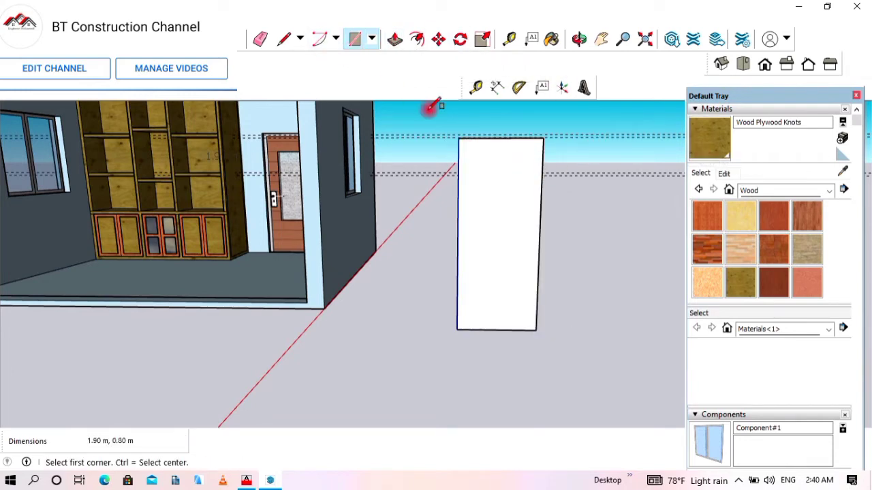
scroll(524, 178, "up", 5)
scroll(331, 133, "down", 10)
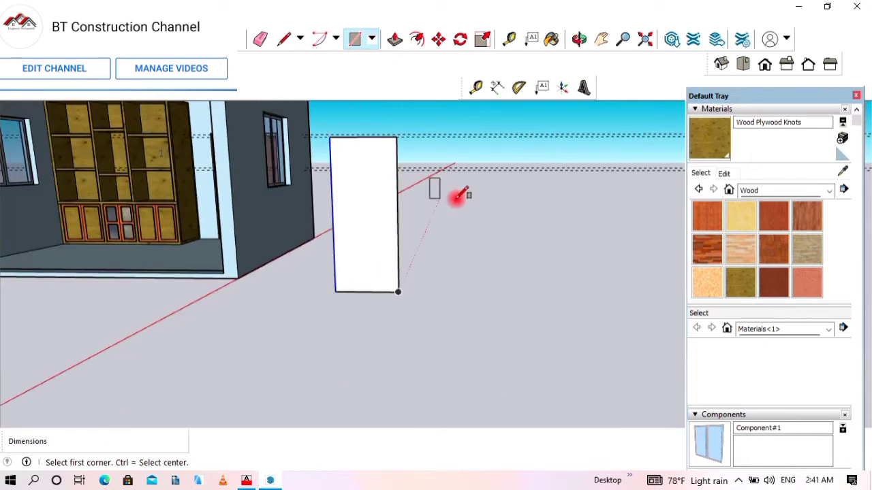
scroll(383, 137, "up", 3)
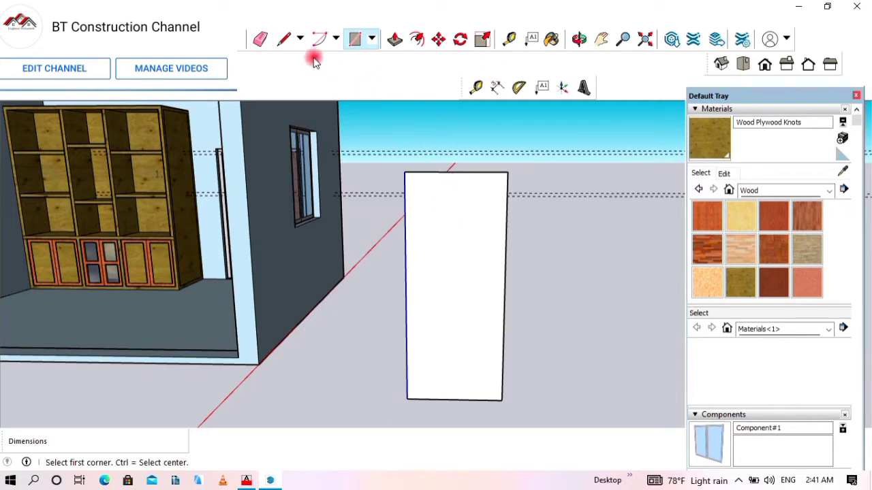
Split the upright rectangle into two door leaves with a vertical line from its top midpoint to its bottom midpoint
left_click(285, 38)
left_click(455, 173)
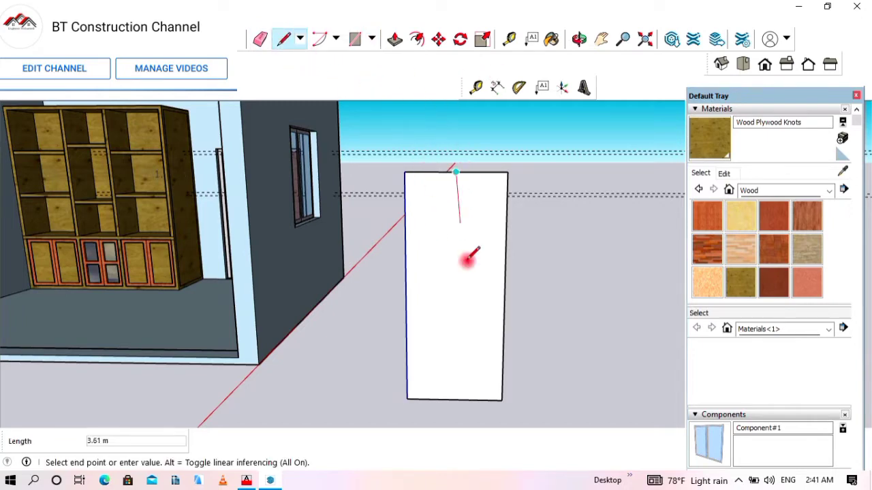
left_click(454, 400)
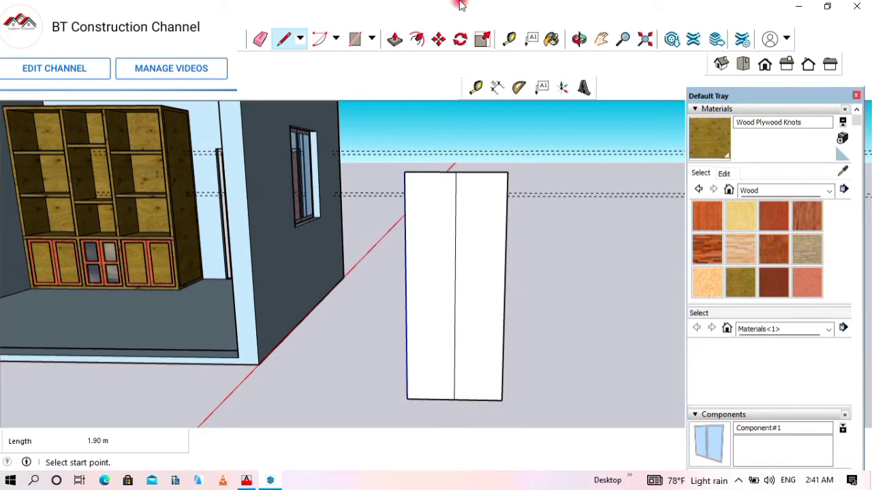
Offset the outlines of both door leaves inward by 0.05 m to form their frames
scroll(458, 175, "up", 2)
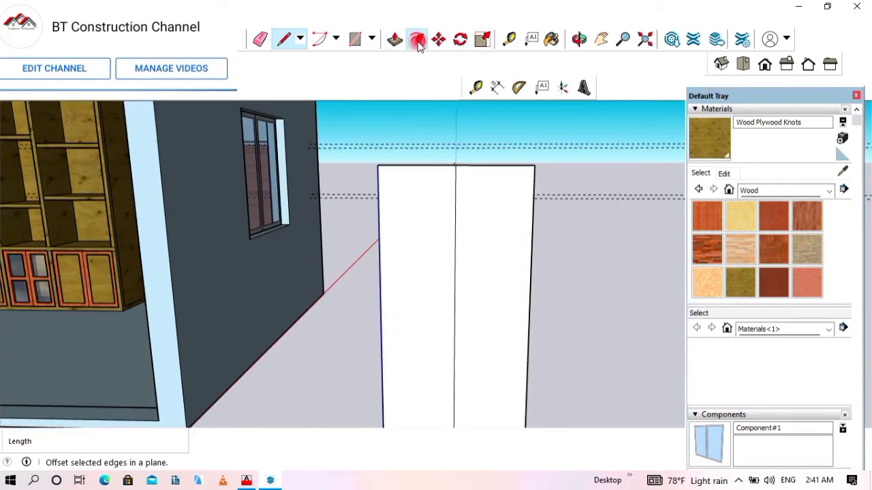
left_click(417, 39)
left_click(416, 259)
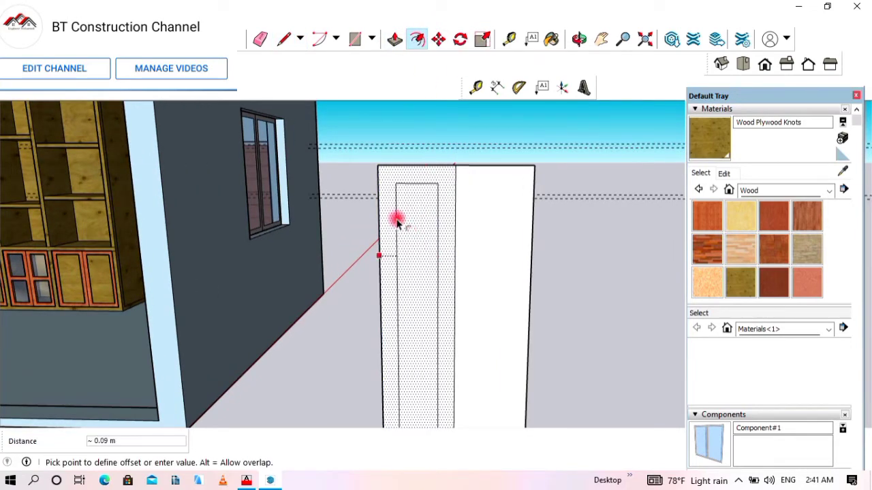
key("Return")
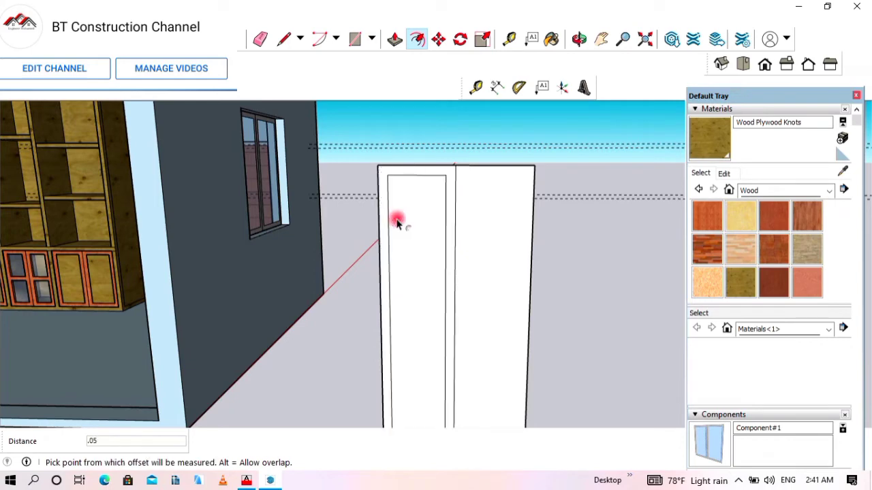
left_click(487, 299)
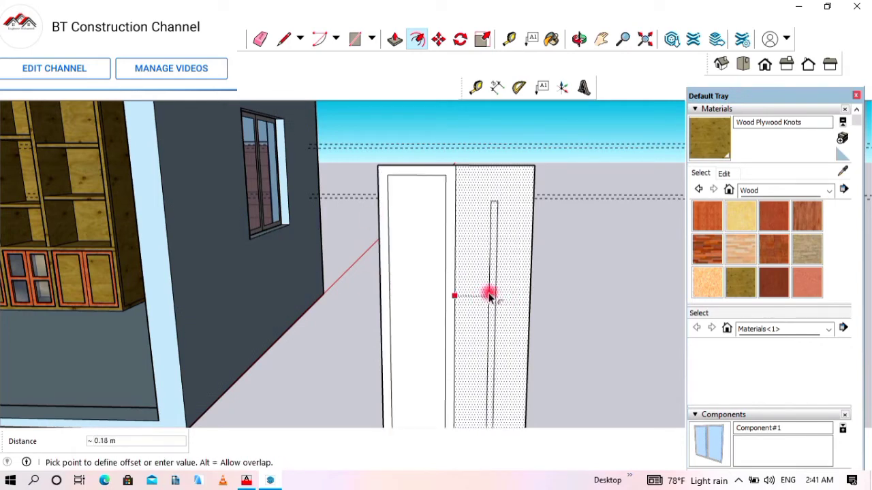
type(".0")
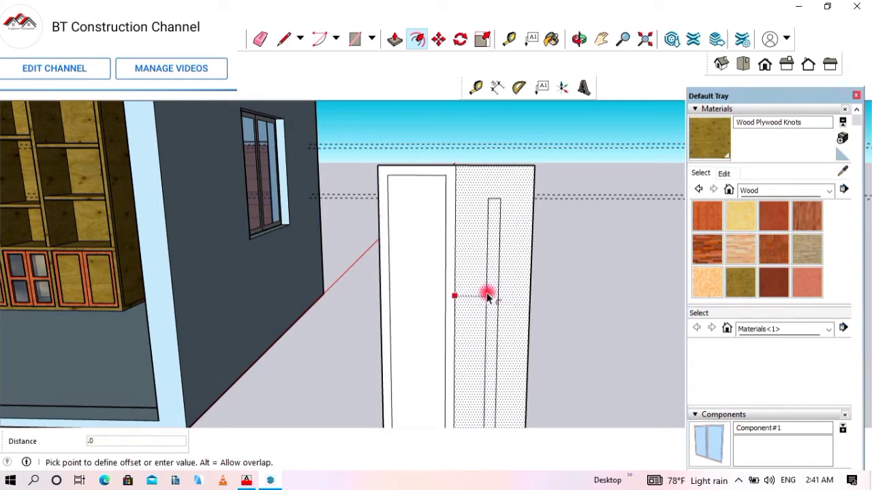
type("5")
key("Return")
scroll(489, 197, "down", 2)
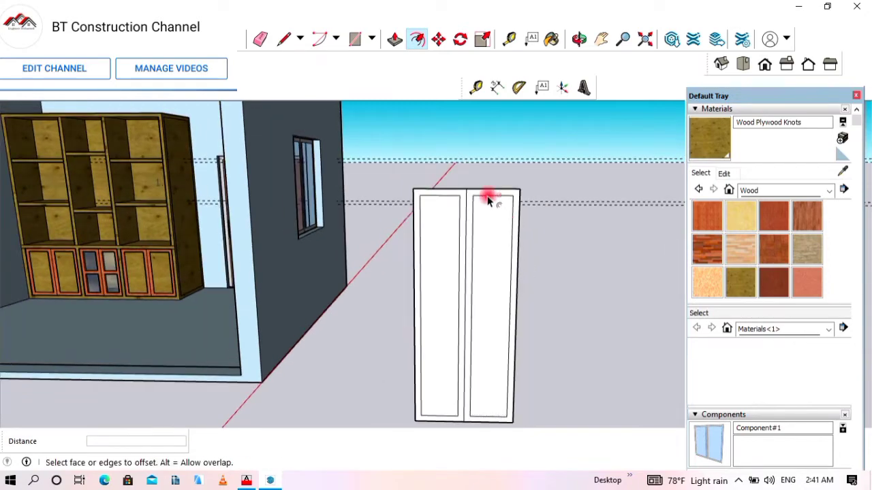
scroll(496, 214, "up", 4)
scroll(428, 171, "down", 5)
scroll(440, 171, "up", 4)
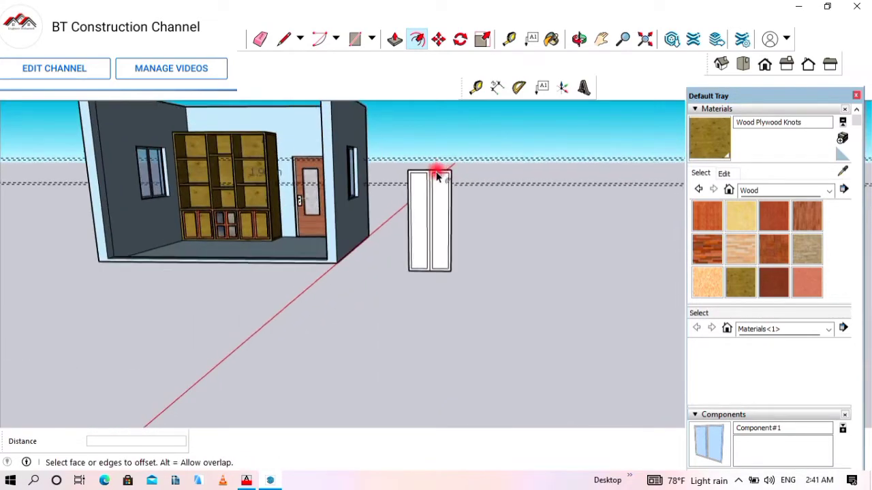
left_click(372, 39)
left_click(388, 92)
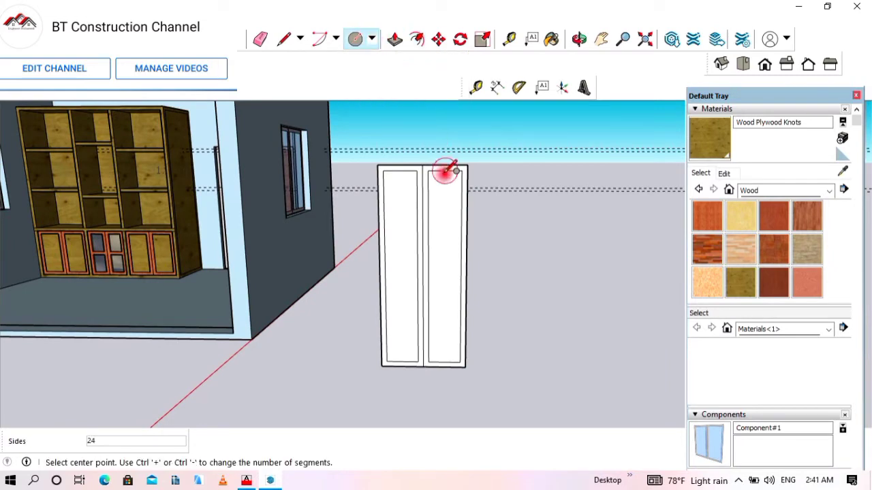
scroll(443, 174, "up", 2)
left_click(447, 168)
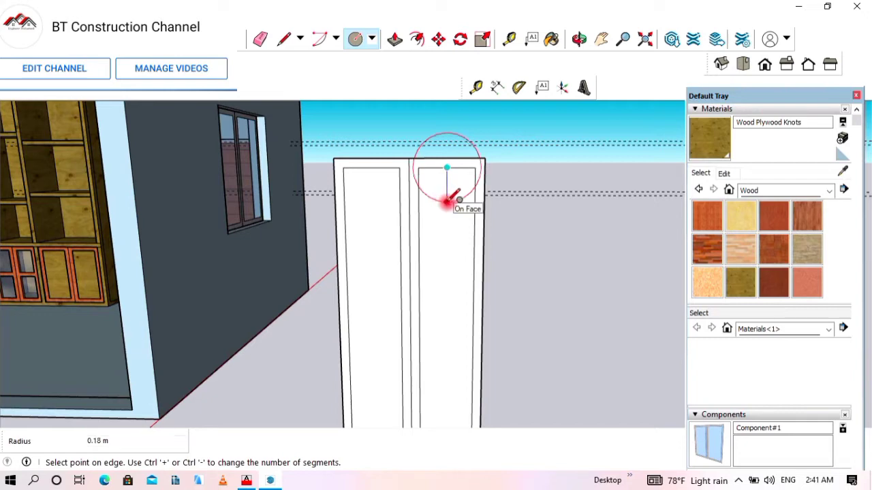
left_click(354, 39)
scroll(480, 222, "down", 3)
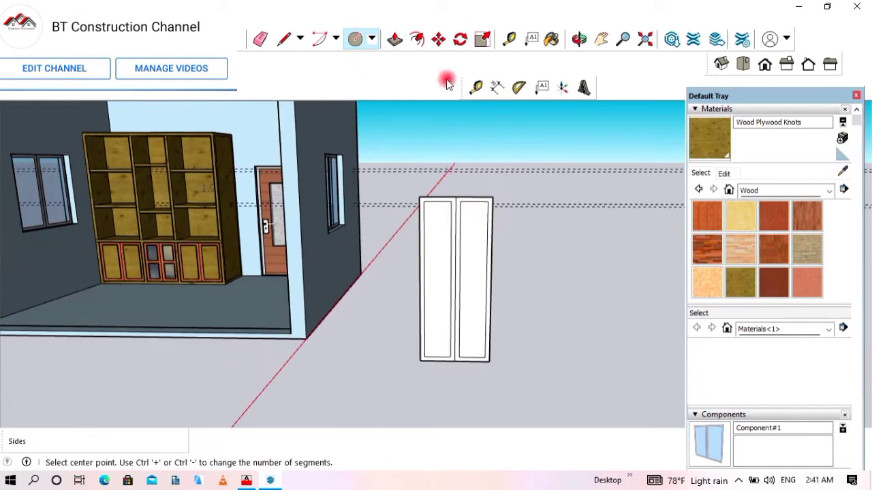
scroll(476, 221, "up", 1)
scroll(477, 218, "up", 1)
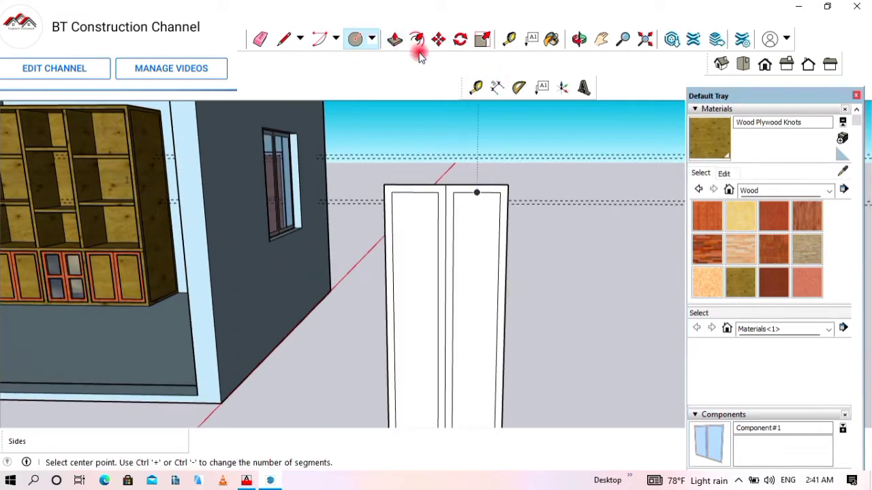
Place horizontal guides 0.5 m and 0.2 m below the top edge of the right leaf's inner panel
left_click(508, 39)
scroll(464, 196, "up", 2)
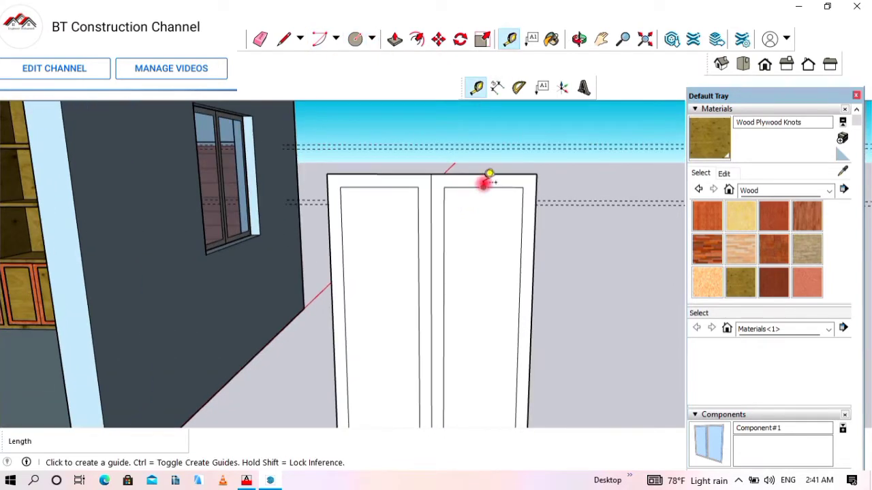
left_click(483, 188)
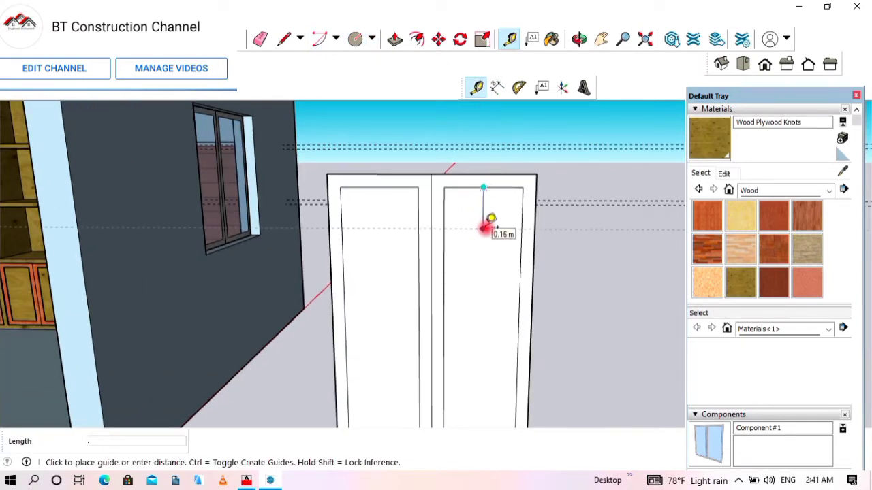
type(".5")
key("Return")
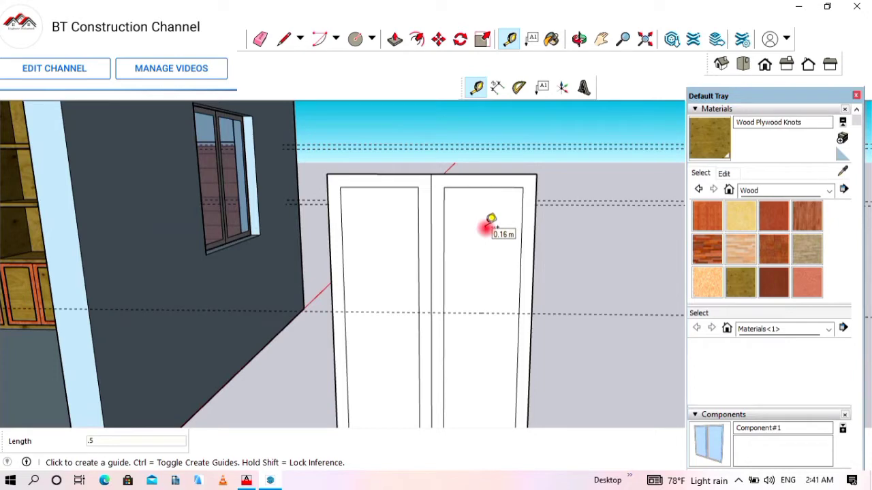
scroll(490, 188, "up", 2)
left_click(493, 190)
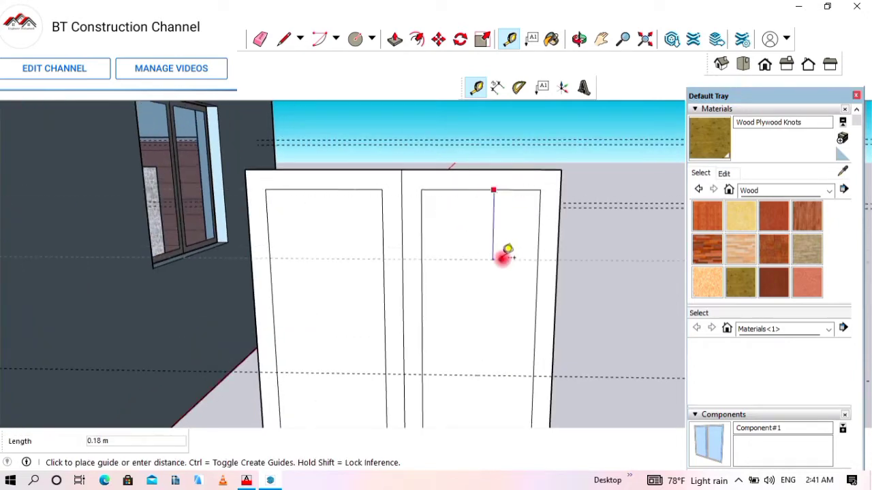
key("Return")
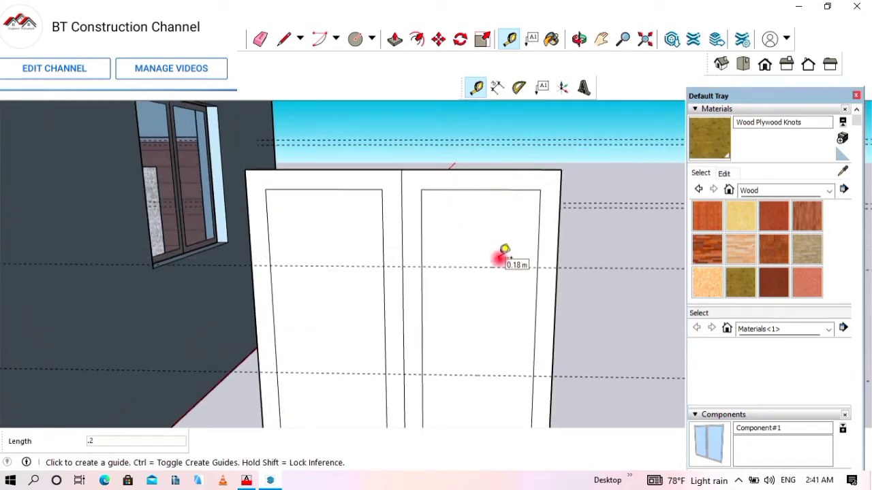
Draw a 0.20 m radius circle on each leaf, centred on the upper guide and reaching the inner panel's top-edge midpoint
left_click(355, 39)
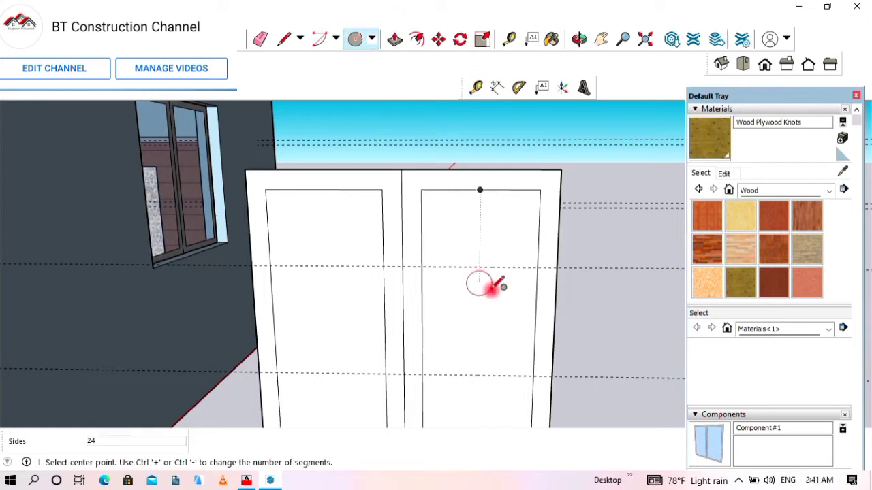
left_click(480, 266)
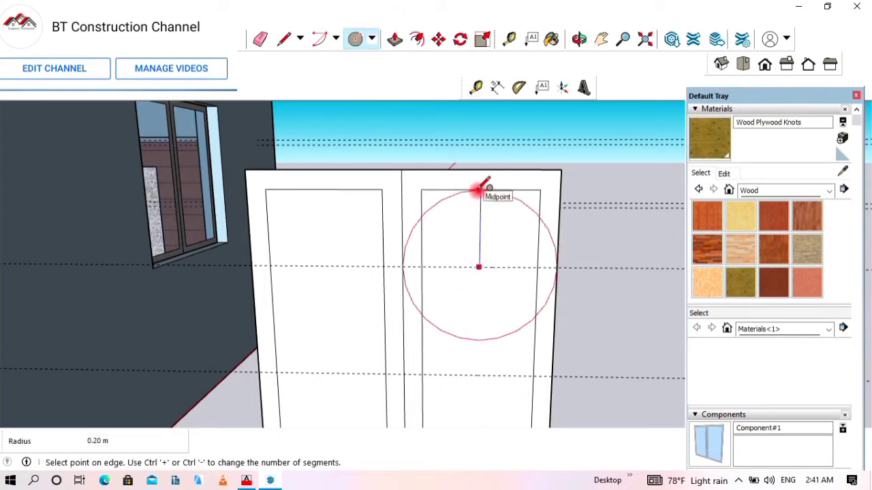
left_click(480, 190)
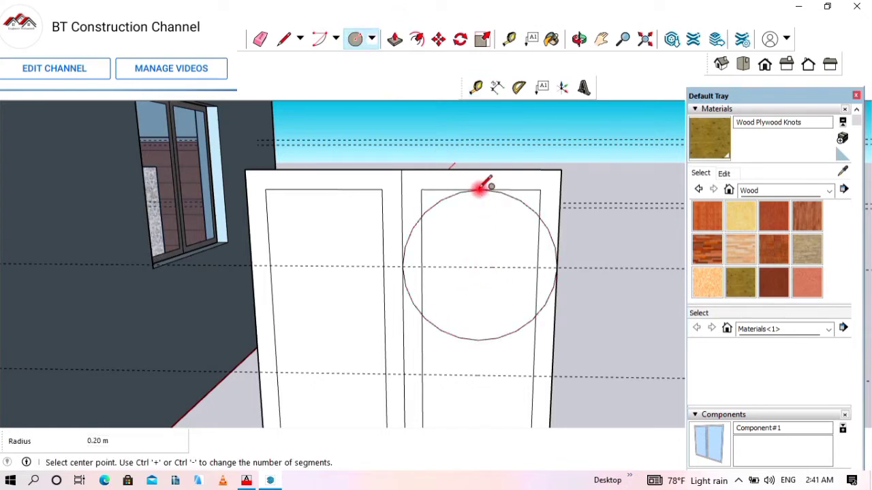
left_click(321, 266)
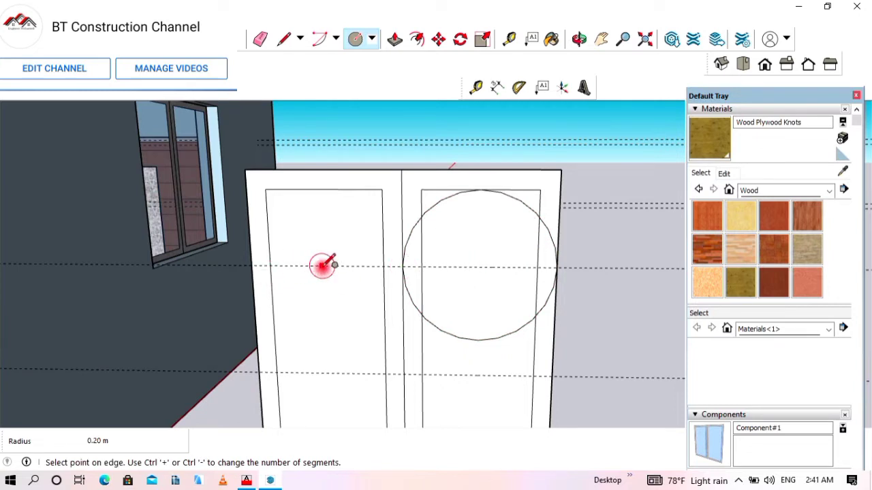
key("Escape")
left_click(322, 267)
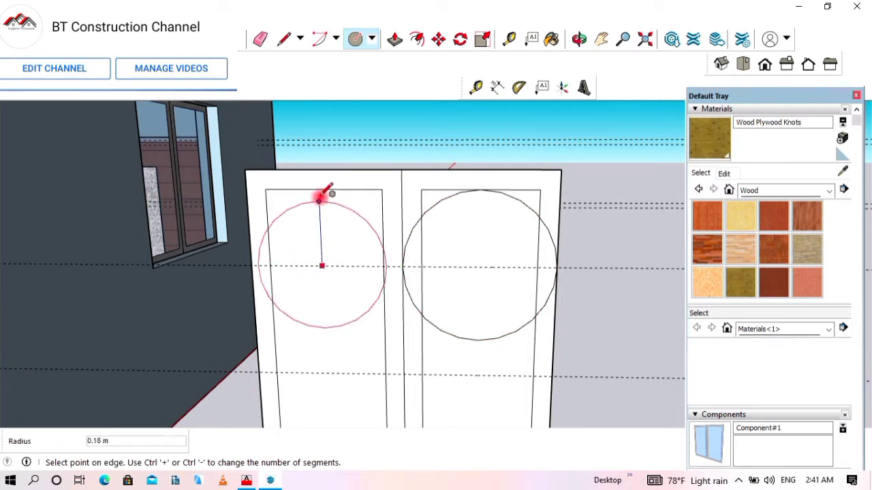
left_click(323, 188)
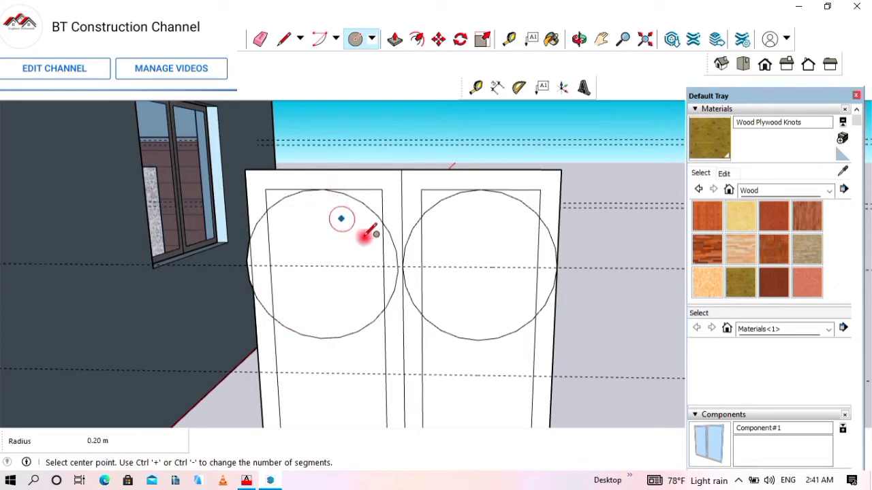
Erase the upper guide and the left leaf's surplus circle arcs and panel corner lines to form an arched panel top
scroll(522, 175, "down", 1)
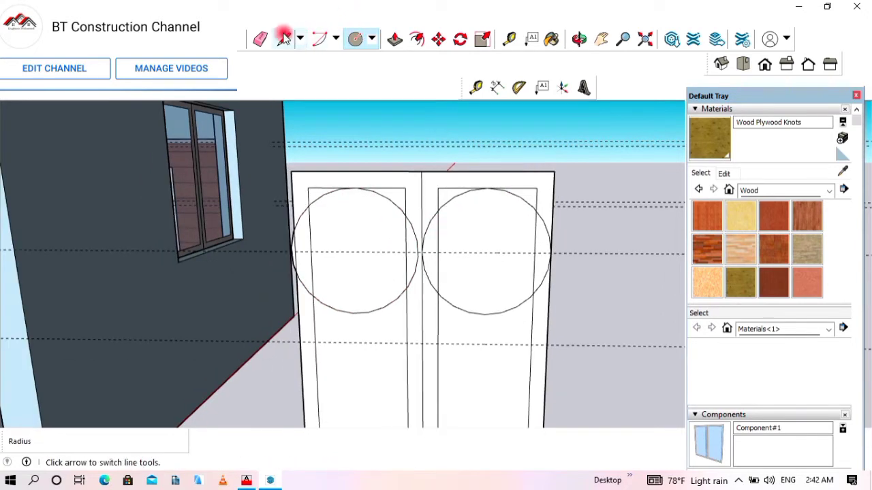
left_click(260, 39)
scroll(284, 257, "up", 3)
scroll(315, 251, "down", 2)
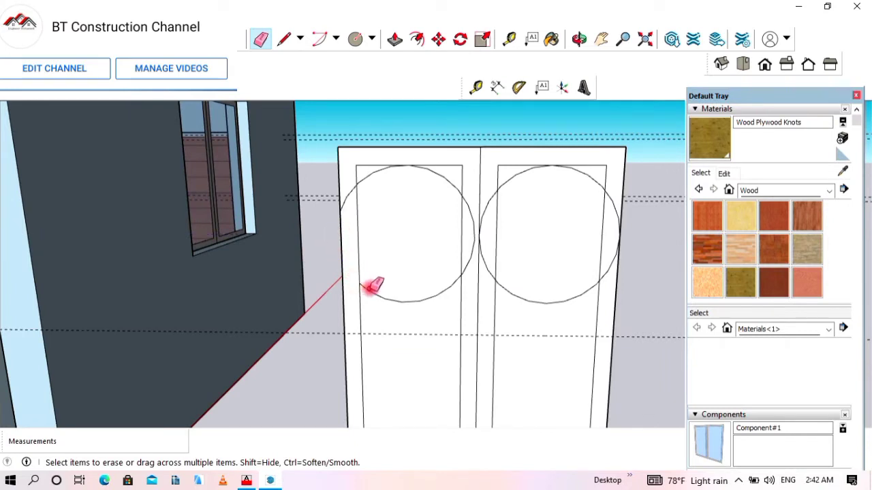
mouse_move(380, 275)
left_mouse_down()
mouse_move(389, 301)
mouse_move(368, 212)
left_mouse_up()
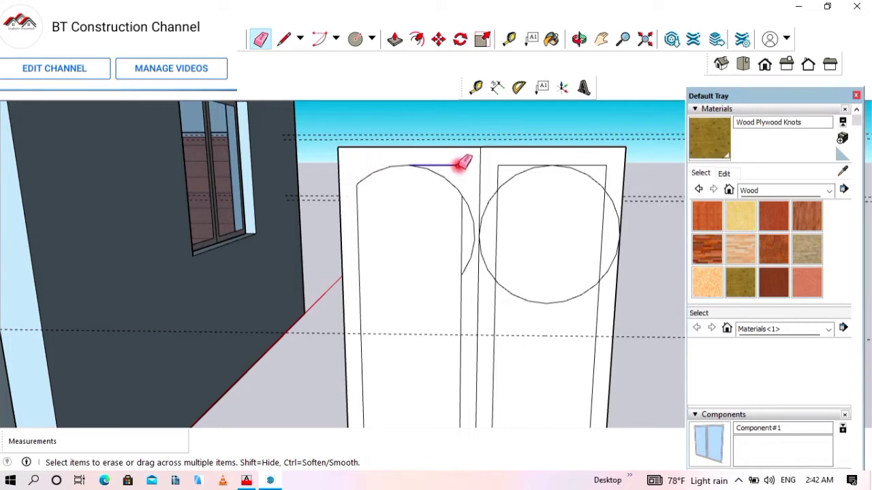
left_click_drag(470, 224, 443, 208)
scroll(401, 179, "down", 2)
scroll(504, 231, "up", 1)
scroll(507, 228, "up", 1)
scroll(308, 136, "down", 2)
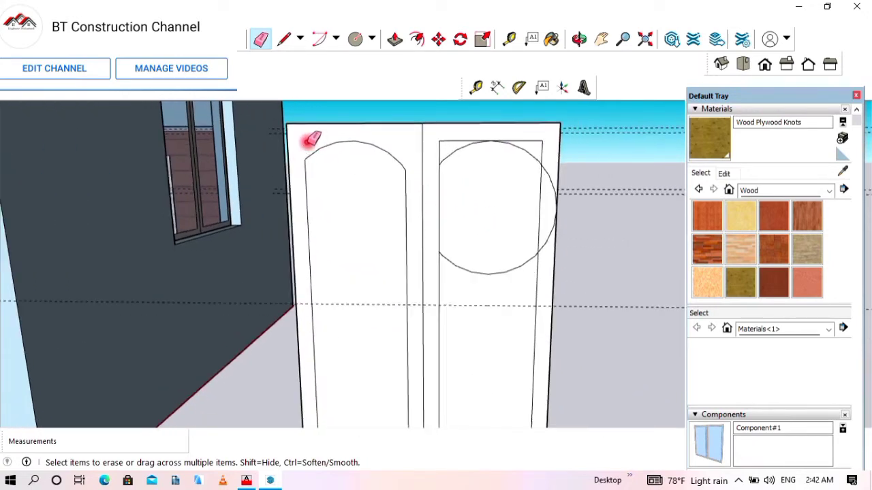
Erase the right leaf's surplus circle arcs and panel corner lines to give its inner panel a matching arched top
scroll(440, 140, "up", 2)
mouse_move(435, 141)
left_mouse_down()
mouse_move(422, 139)
mouse_move(481, 147)
mouse_move(532, 139)
left_mouse_up()
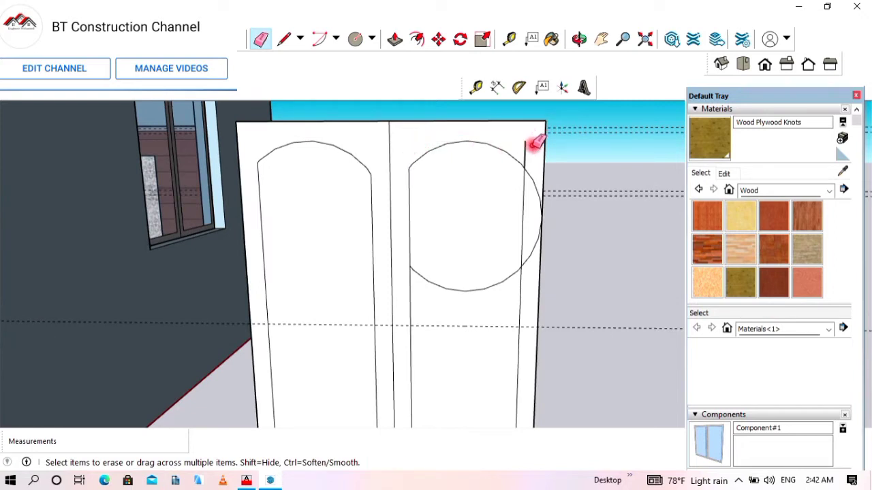
left_click(524, 148)
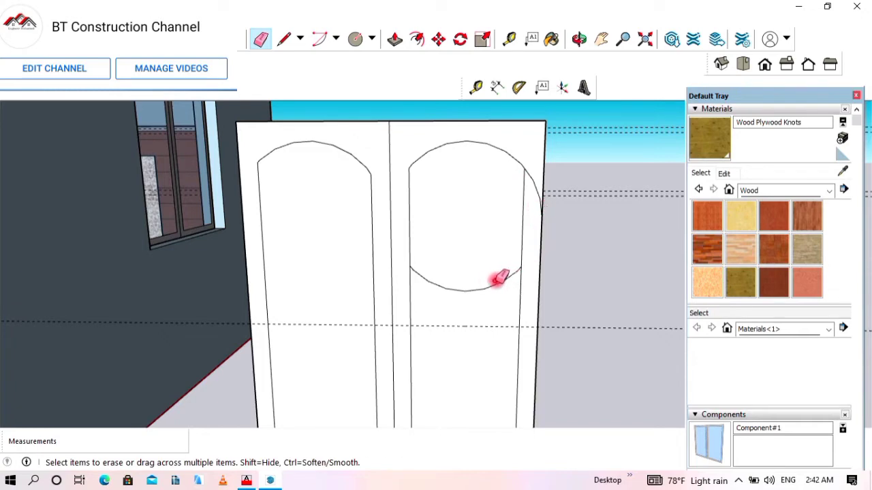
left_click_drag(500, 278, 487, 283)
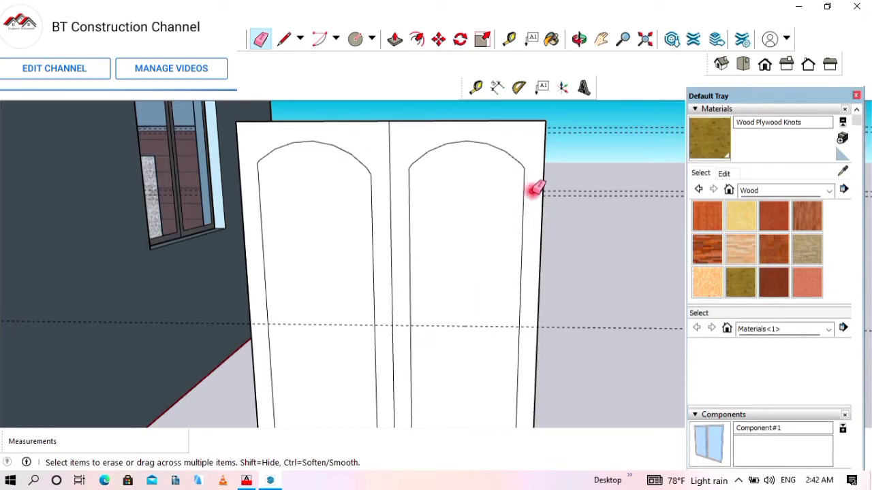
Paint the frames of both door leaves with the Wood Plywood Knots material
scroll(536, 189, "down", 10)
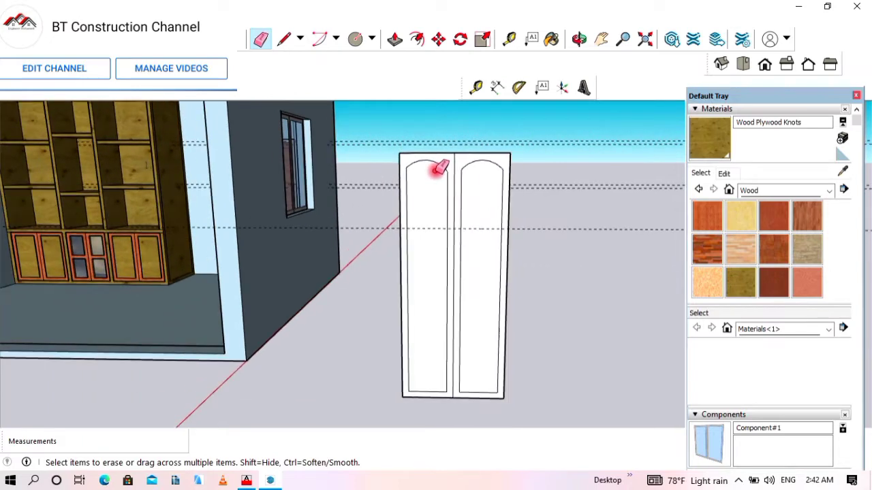
scroll(436, 170, "down", 1)
scroll(473, 263, "up", 1)
scroll(454, 216, "down", 1)
scroll(446, 148, "up", 1)
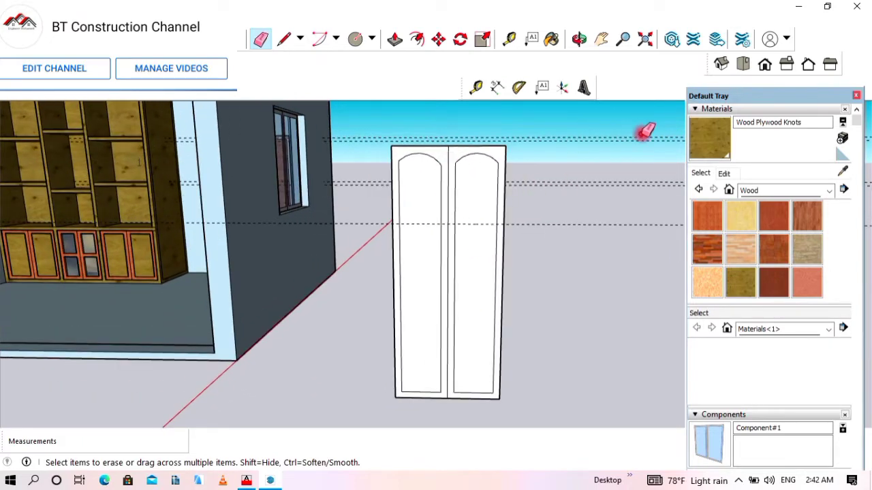
left_click(695, 138)
left_click(492, 155)
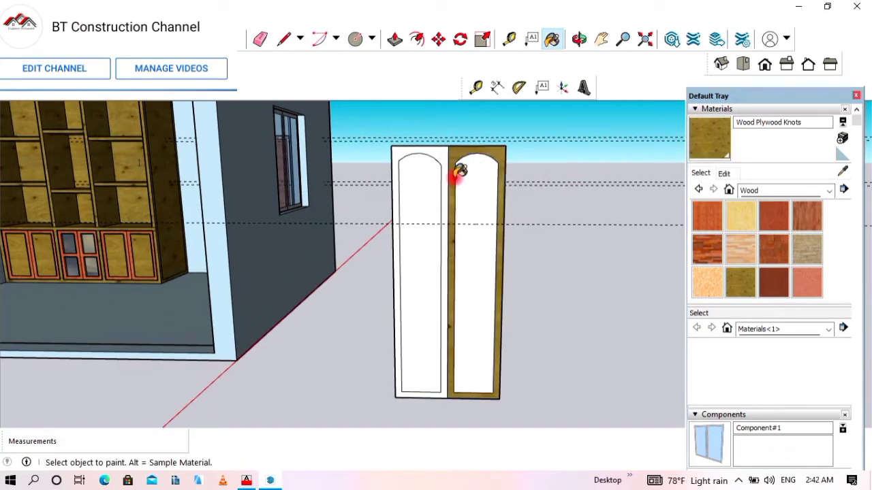
left_click(424, 148)
scroll(440, 241, "down", 3)
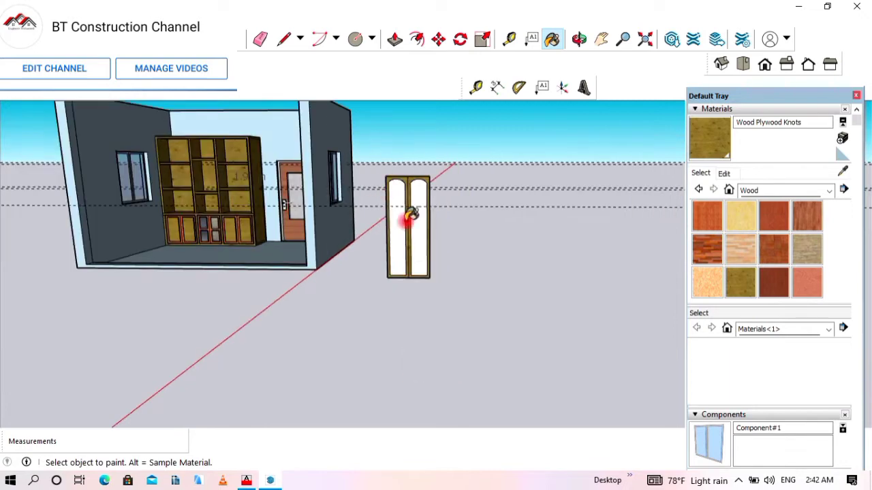
Draw a 0.70 m horizontal line across both door leaves at mid-height, between the outer edges of their inner panels
scroll(405, 238, "up", 2)
scroll(415, 269, "up", 4)
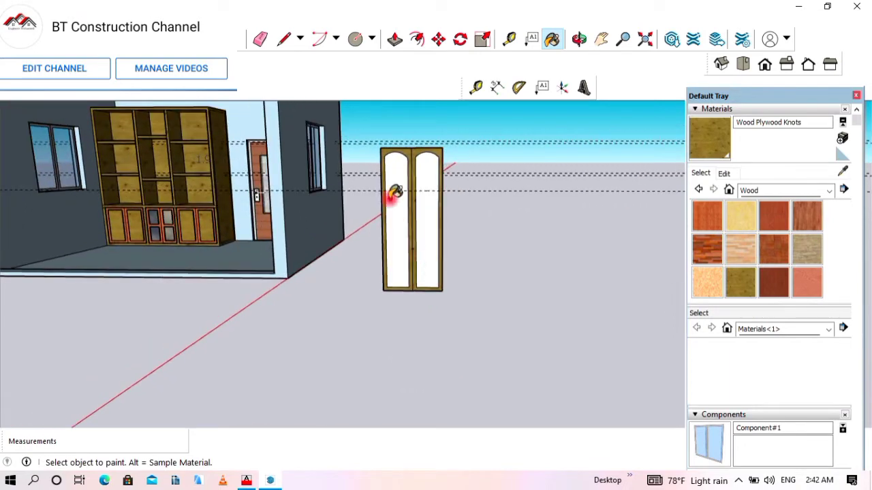
scroll(488, 188, "down", 3)
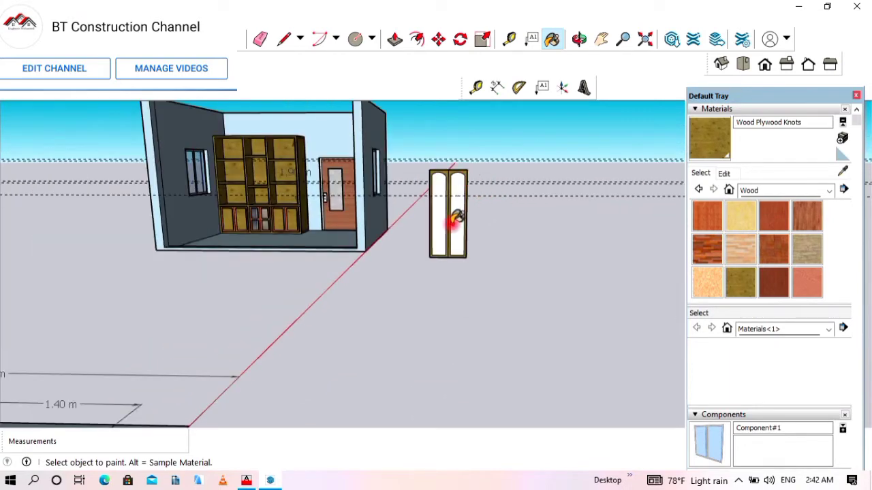
scroll(463, 215, "up", 4)
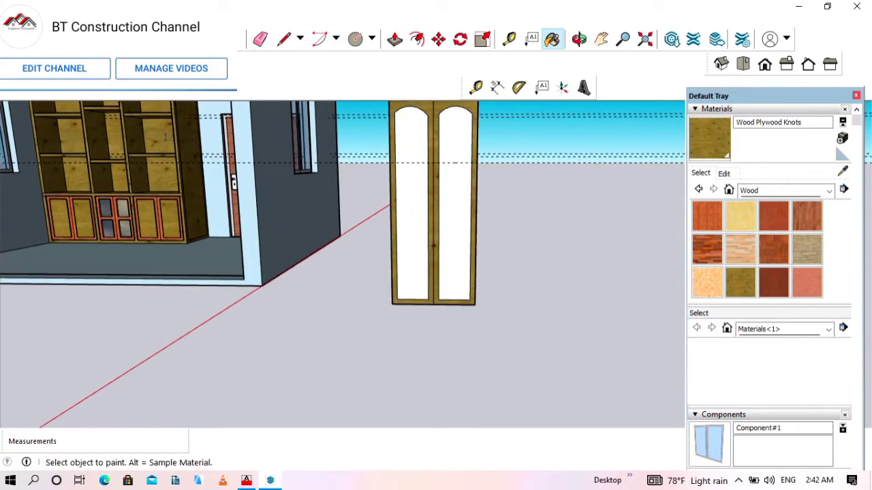
left_click(284, 39)
scroll(415, 208, "up", 2)
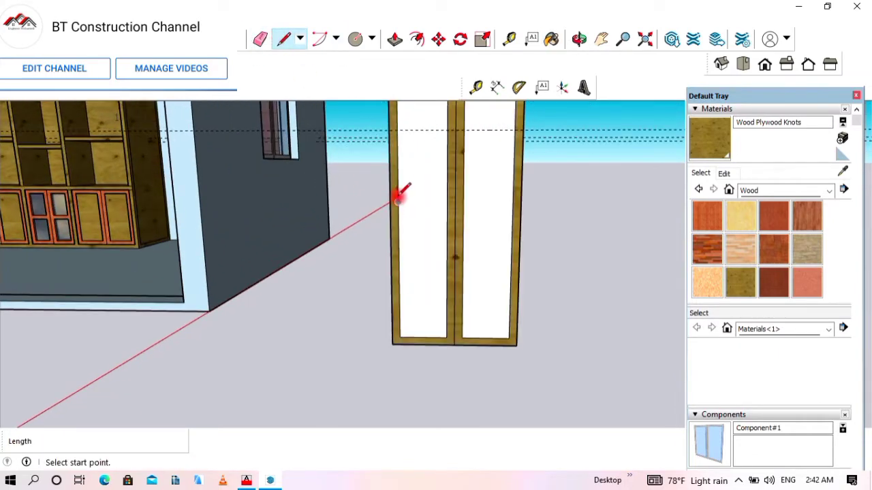
left_click(397, 202)
left_click(515, 202)
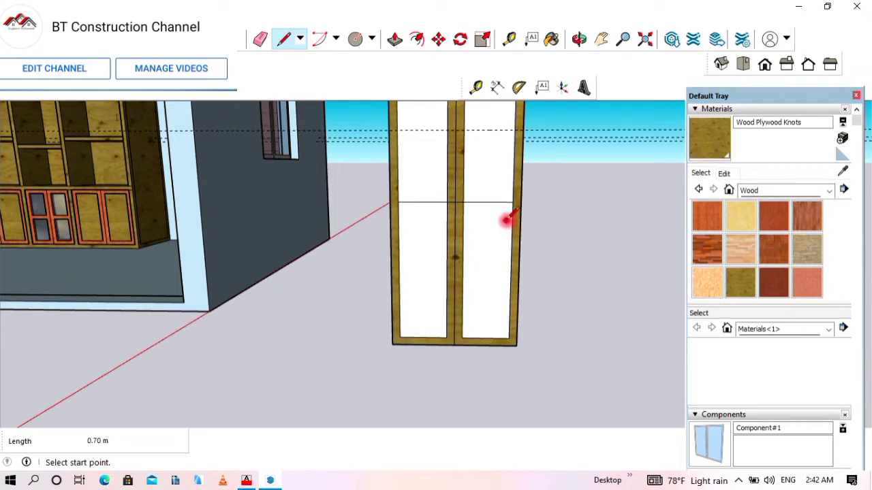
Place horizontal guides 0.025 m above and 0.025 m below the line crossing the door leaves
left_click(476, 87)
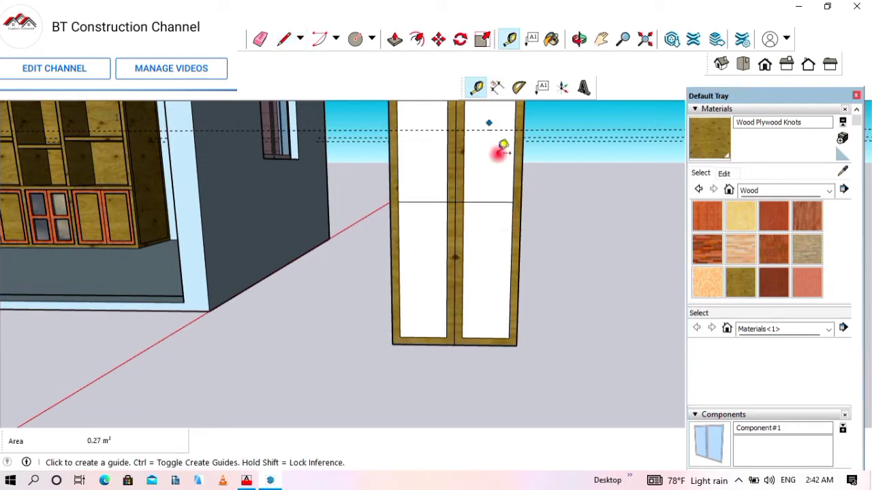
left_click(487, 201)
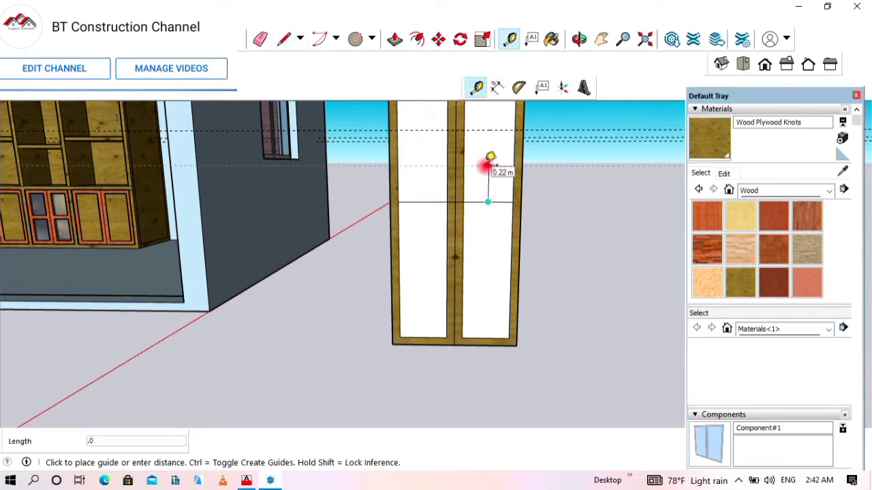
type(".025")
key("Return")
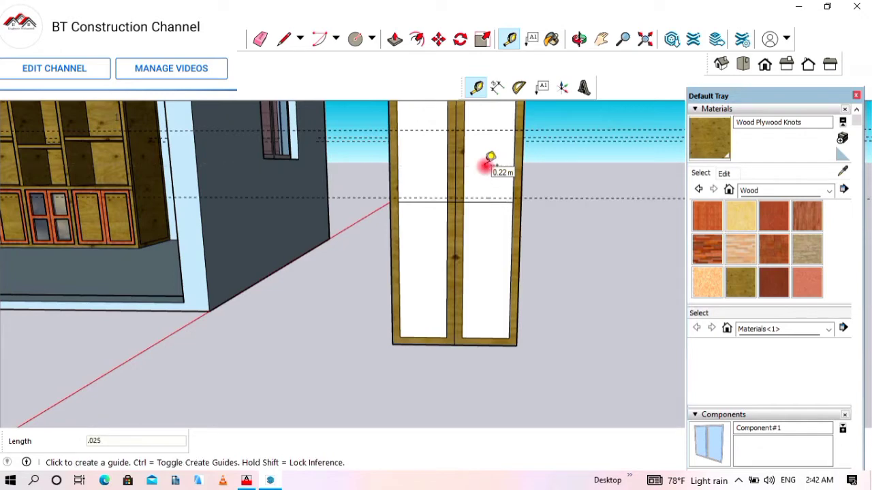
scroll(519, 111, "up", 4)
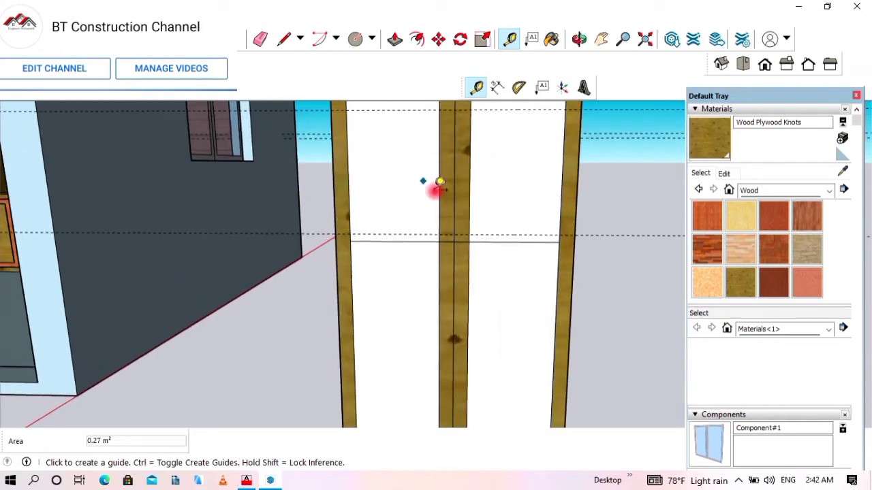
left_click(524, 242)
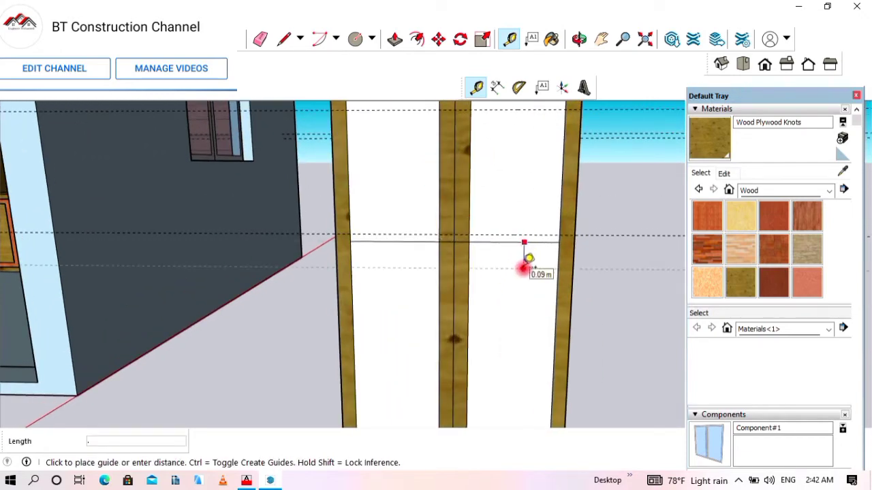
key("Return")
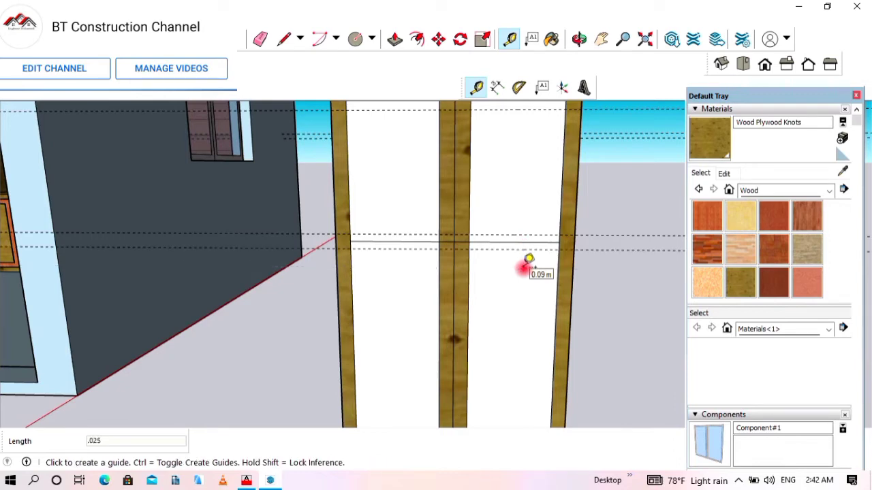
Draw a 0.05 m by 0.70 m rectangle between the two guides across both leaves as a middle rail
left_click(373, 41)
left_click(361, 58)
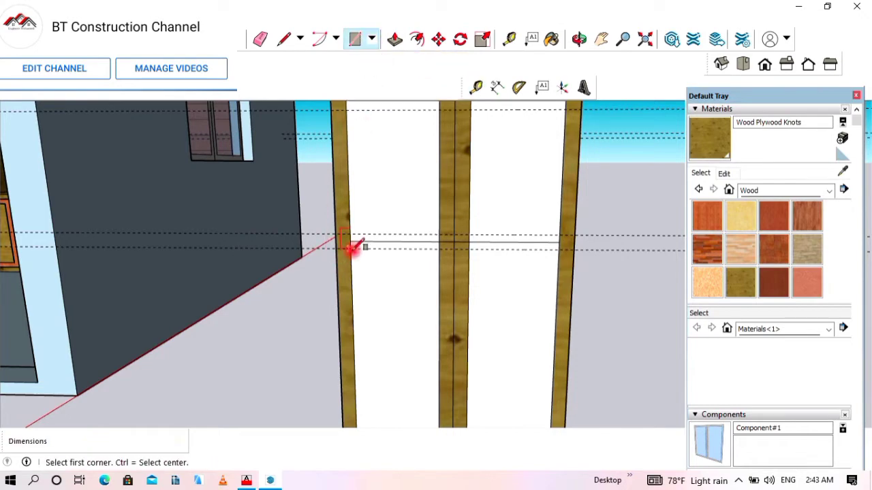
left_click(348, 248)
left_click(559, 235)
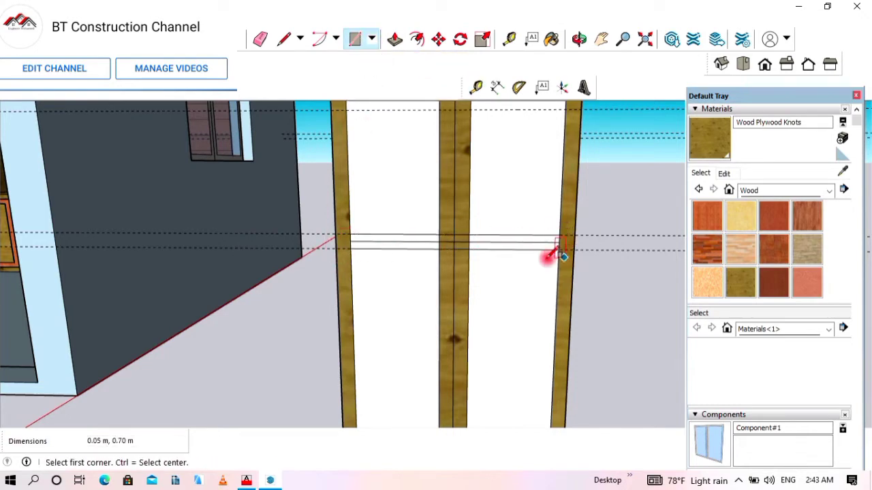
scroll(225, 115, "down", 3)
scroll(259, 138, "up", 3)
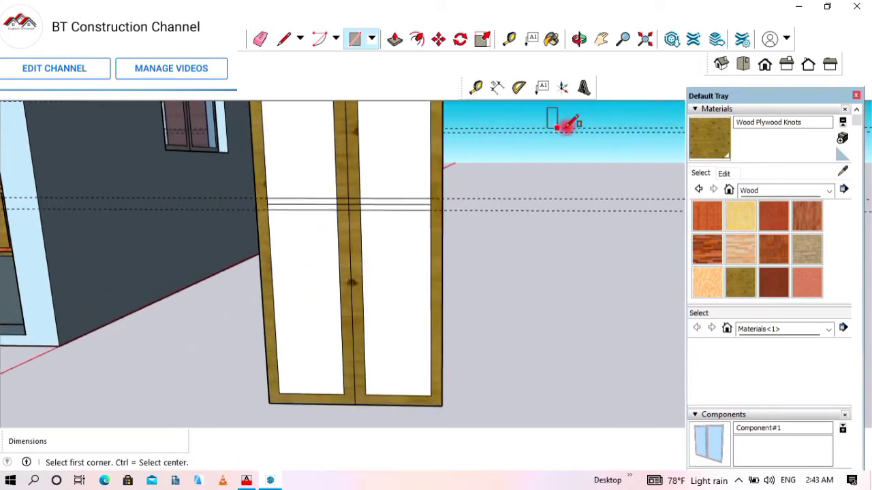
Paint the middle rail strips on both door leaves with the Wood Plywood Knots material
left_click(704, 140)
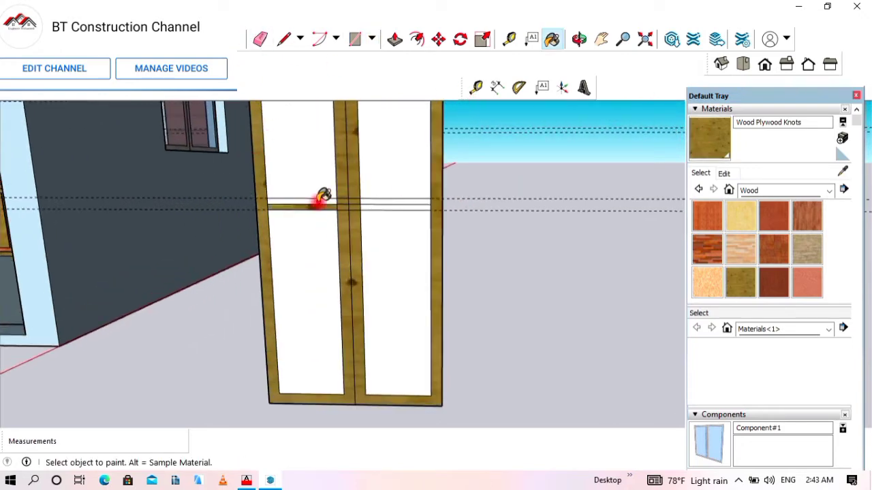
left_click(319, 201)
left_click(381, 203)
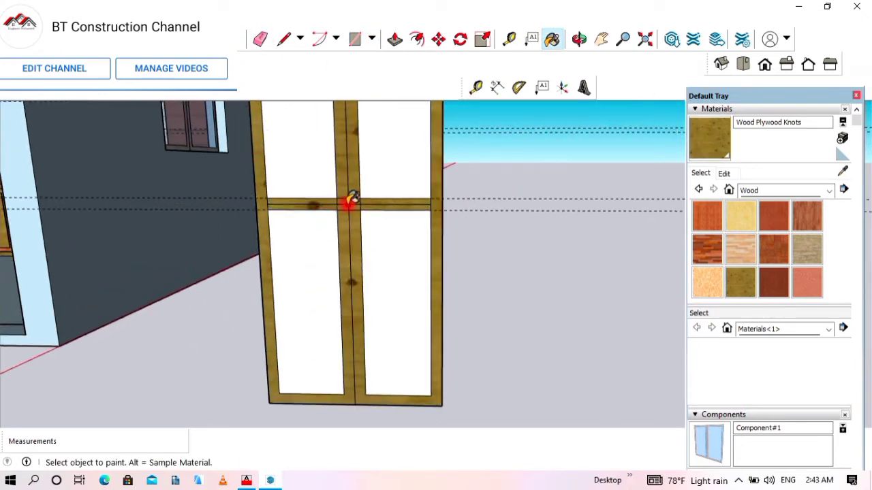
Erase the two guides, the middle rail's centre line and the overlap lines where the rail meets the door frames
scroll(349, 199, "up", 4)
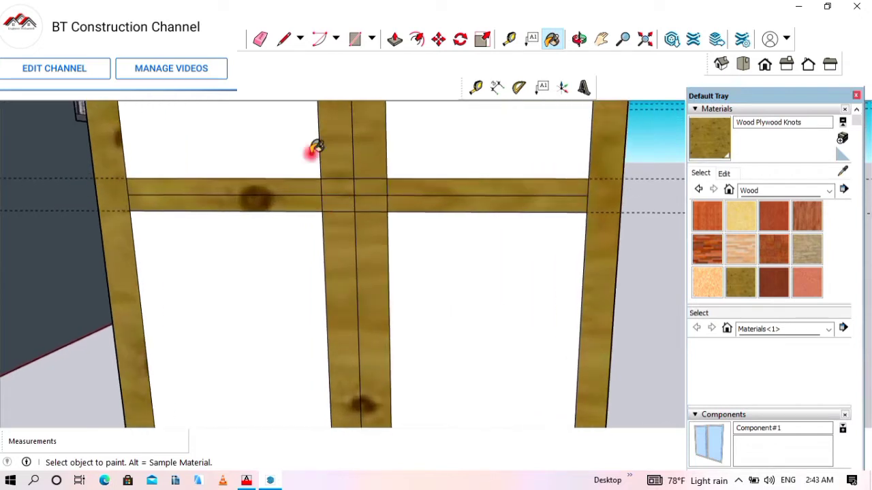
left_click(258, 41)
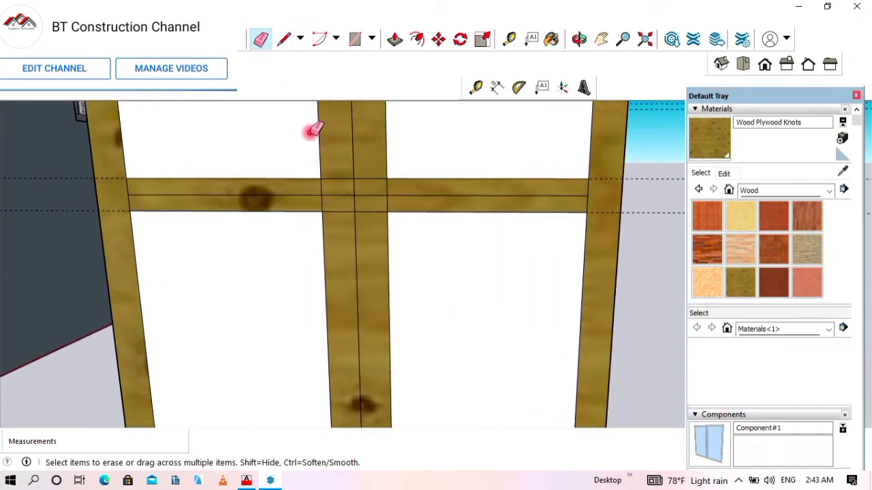
left_click(333, 194)
mouse_move(373, 200)
left_mouse_down()
mouse_move(397, 198)
mouse_move(337, 197)
mouse_move(344, 225)
left_mouse_up()
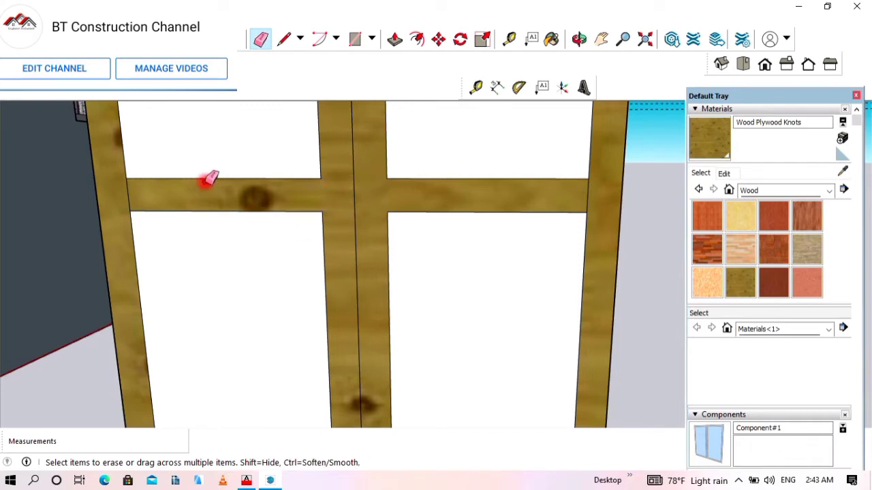
Paint the upper and lower panels of both door leaves with Translucent Glass Tinted from the Glass and Mirrors materials
scroll(156, 194, "up", 2)
scroll(121, 194, "down", 3)
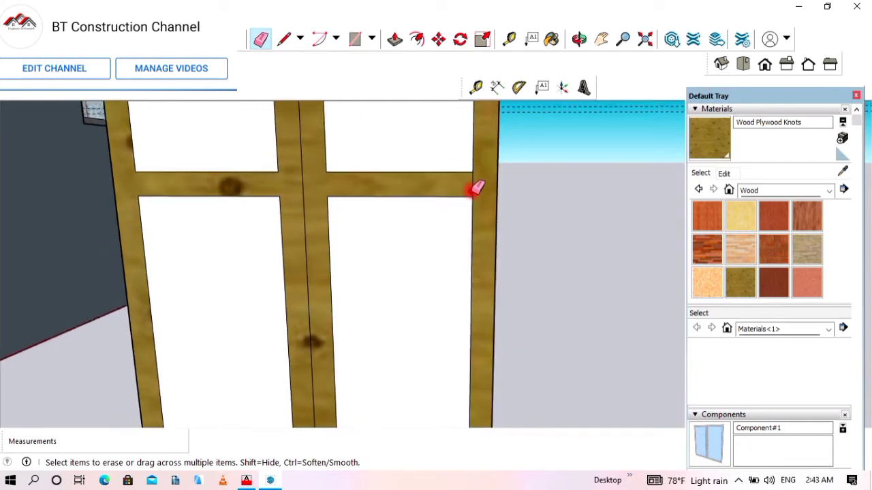
scroll(454, 175, "down", 6)
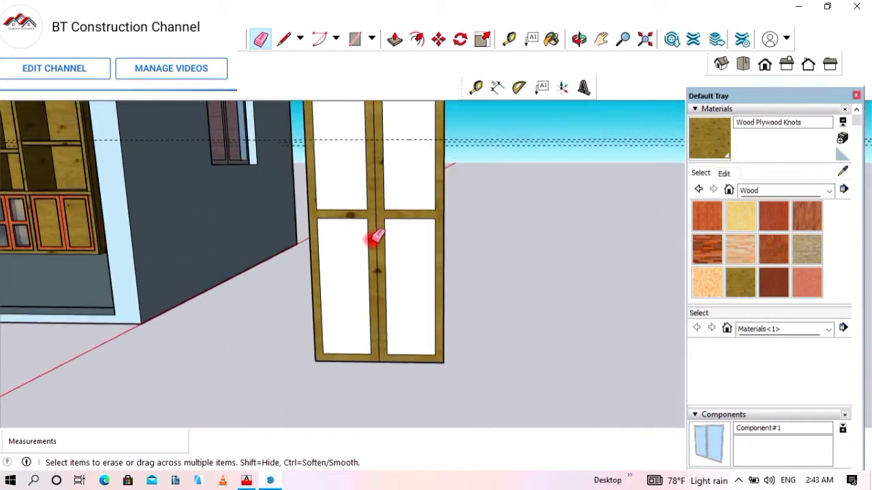
scroll(378, 242, "up", 2)
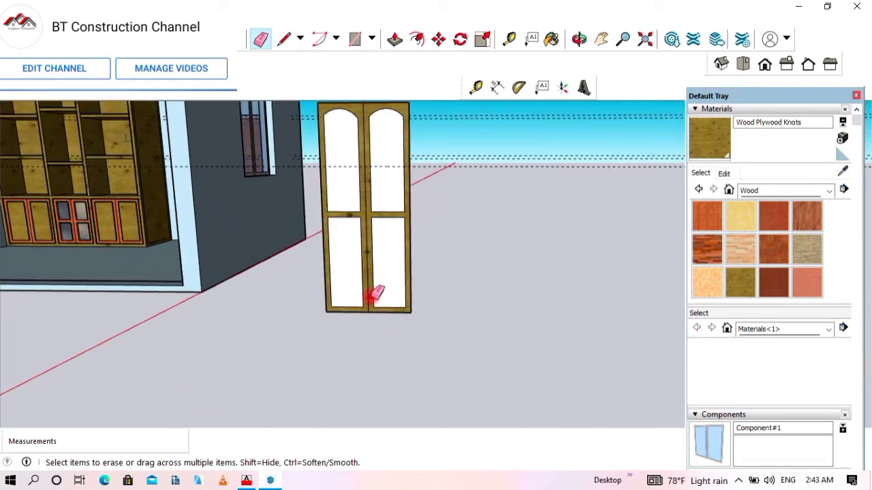
scroll(378, 293, "up", 1)
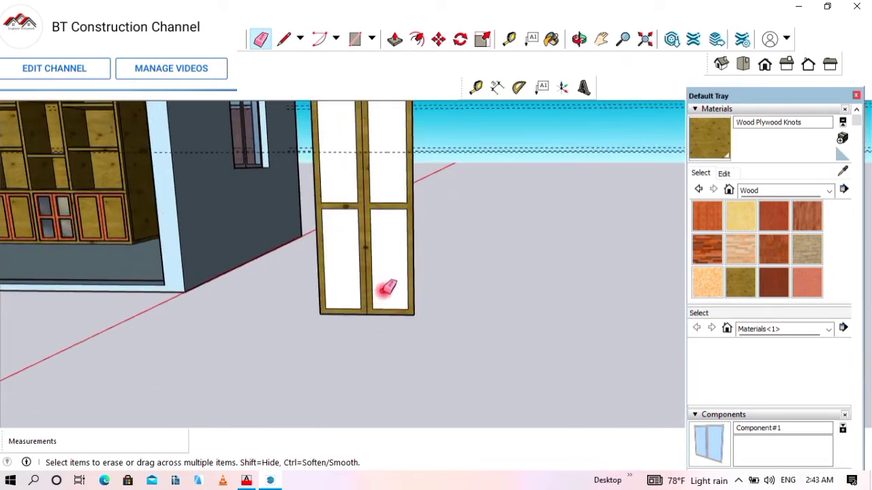
left_click(579, 39)
left_click_drag(506, 136, 648, 188)
left_click(811, 191)
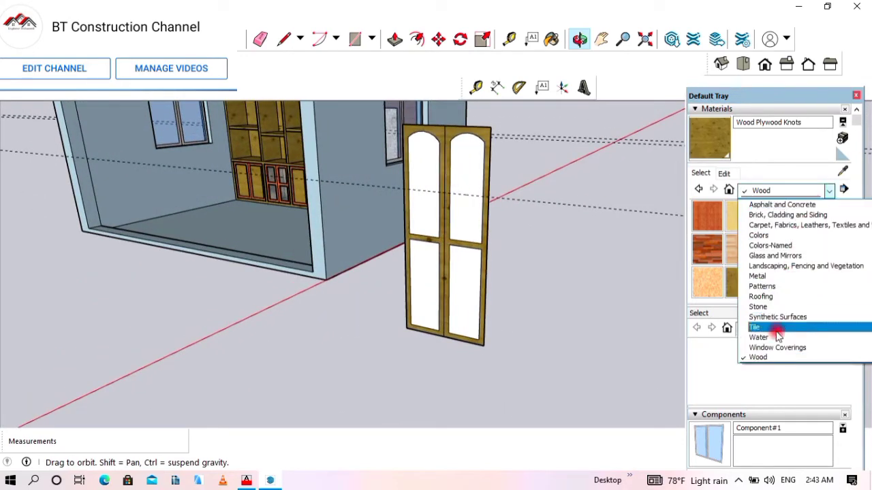
left_click(774, 256)
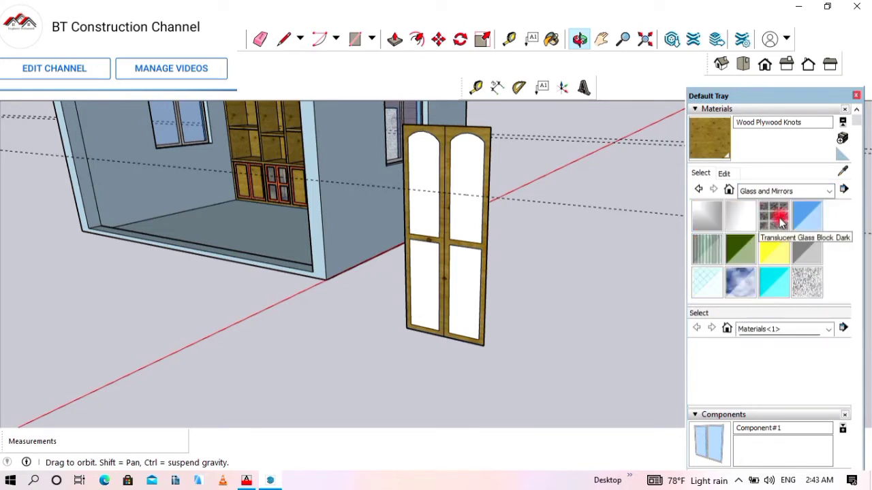
left_click(774, 282)
left_click(451, 217)
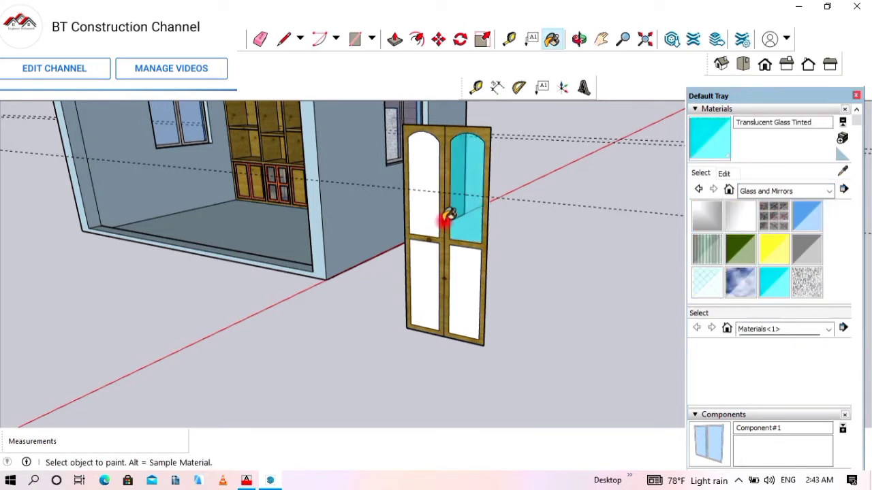
left_click(429, 227)
left_click(459, 301)
left_click(422, 295)
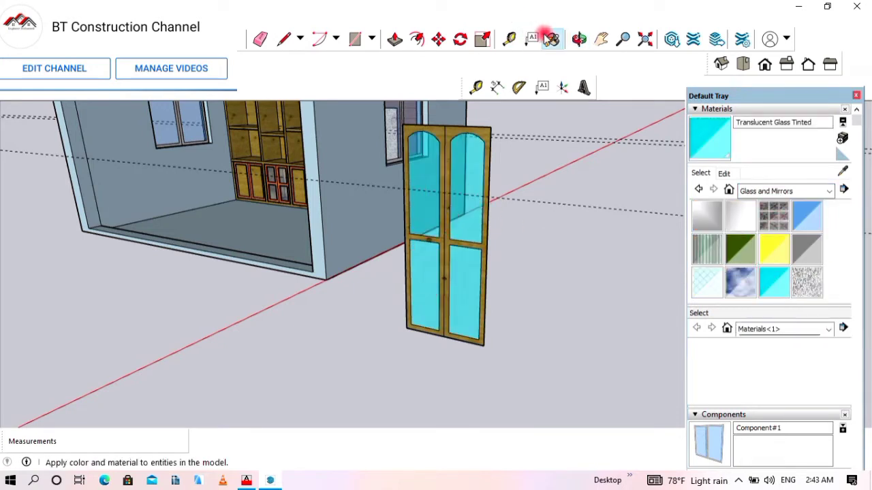
Sample Wood Plywood Knots from the door's front frame and paint the back faces of both leaf frames with it
left_click(581, 40)
left_click_drag(470, 204, 369, 120)
left_click(710, 134)
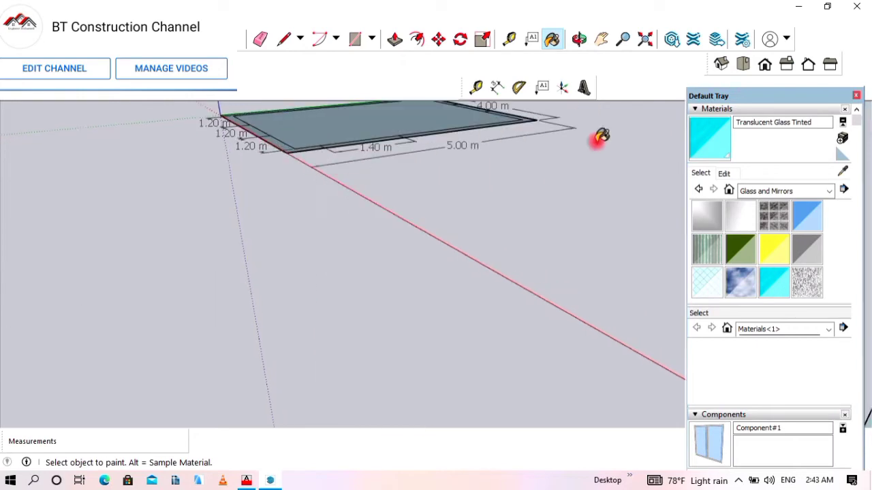
left_click(579, 39)
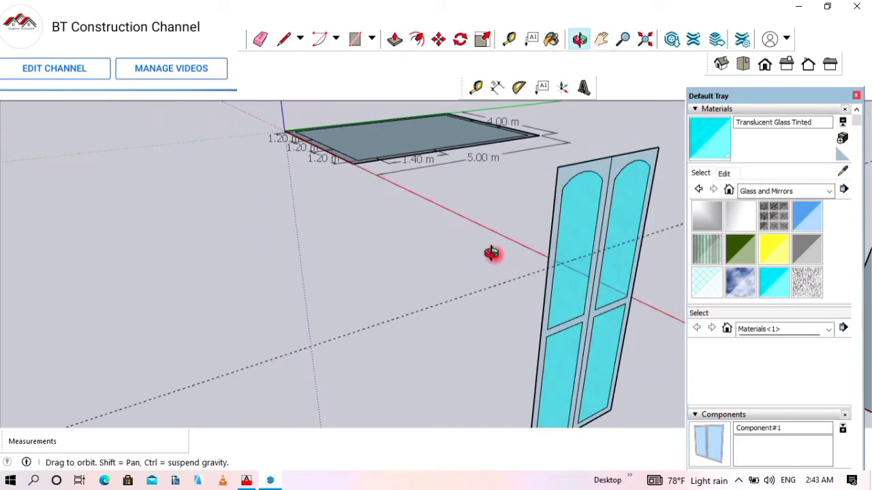
left_click_drag(493, 253, 549, 201)
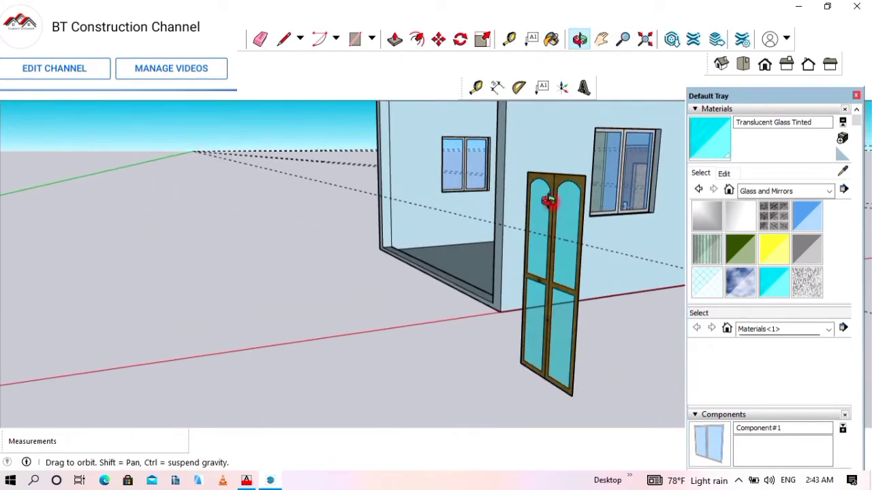
left_click(842, 170)
left_click(584, 176)
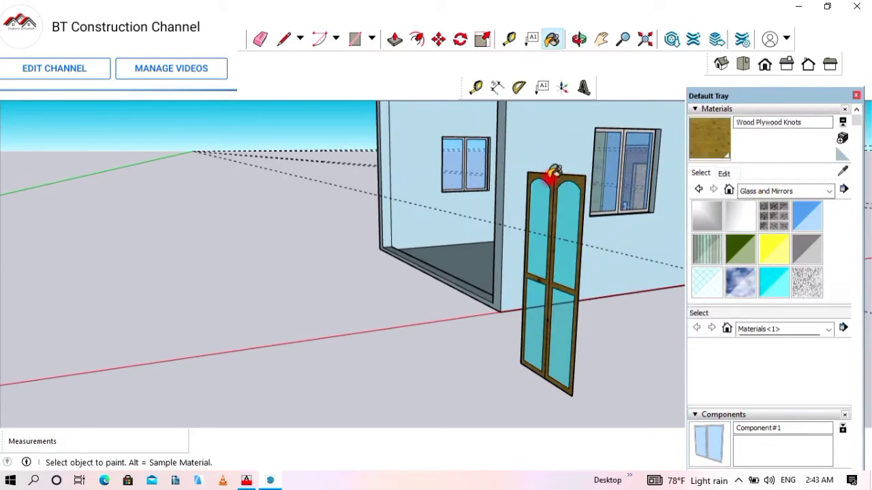
left_click(579, 39)
left_click_drag(570, 224, 341, 232)
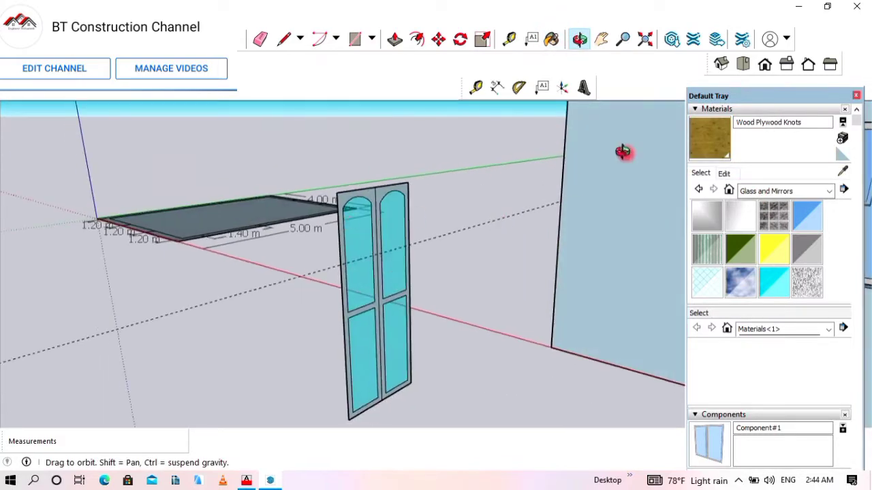
left_click(708, 154)
left_click(361, 194)
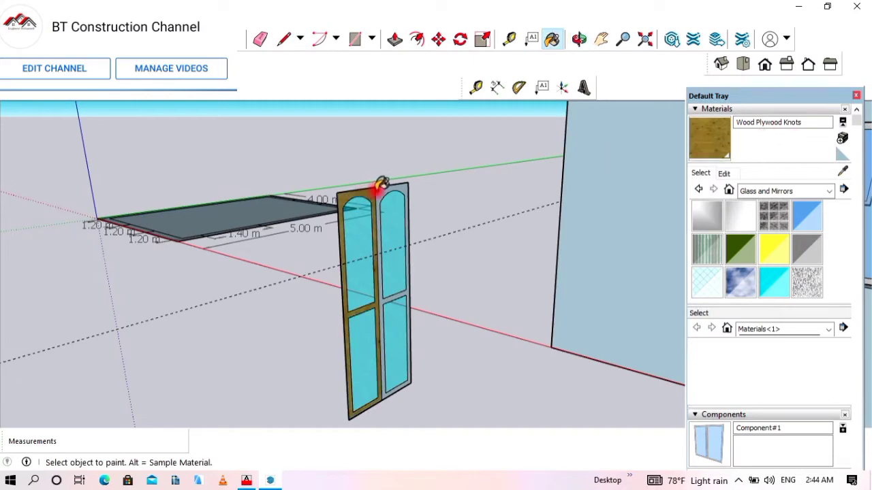
left_click(389, 193)
scroll(477, 259, "down", 3)
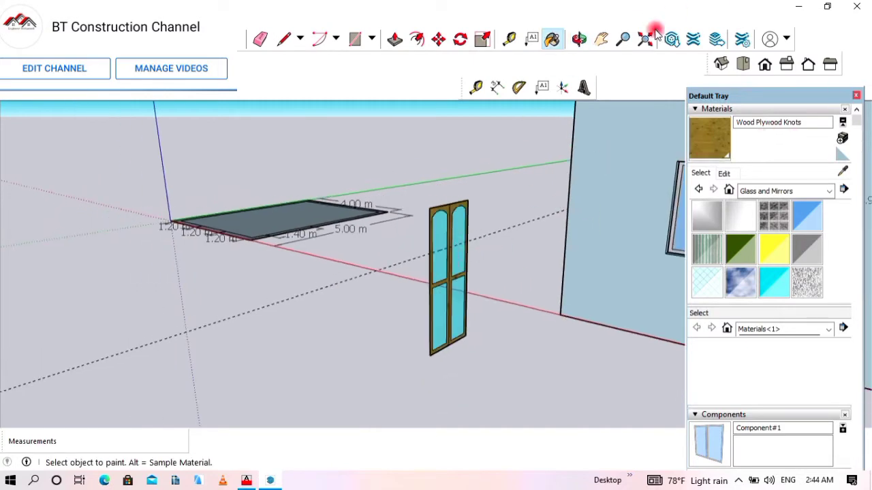
Select and copy the left and bottom inner edges of the wardrobe's top middle compartment
left_click(579, 39)
left_click_drag(368, 293, 453, 218)
scroll(452, 208, "up", 6)
scroll(402, 297, "up", 2)
left_click_drag(402, 297, 449, 334)
scroll(340, 212, "down", 2)
scroll(375, 206, "up", 3)
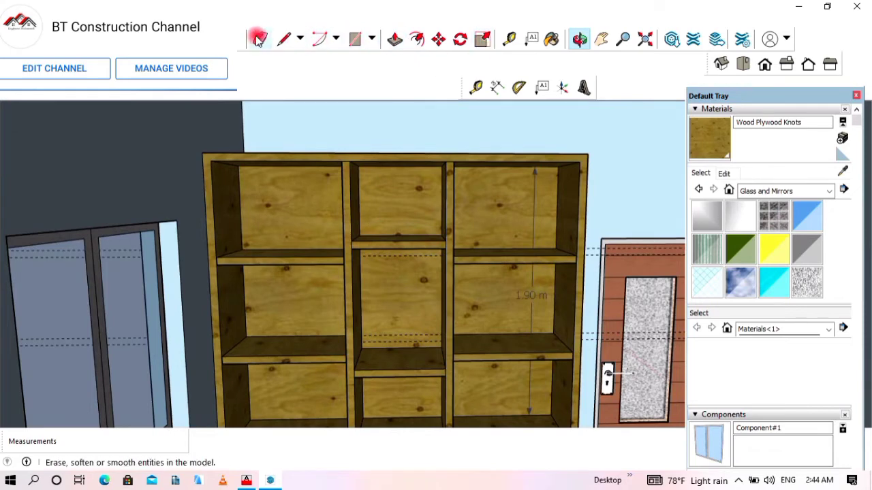
key("space")
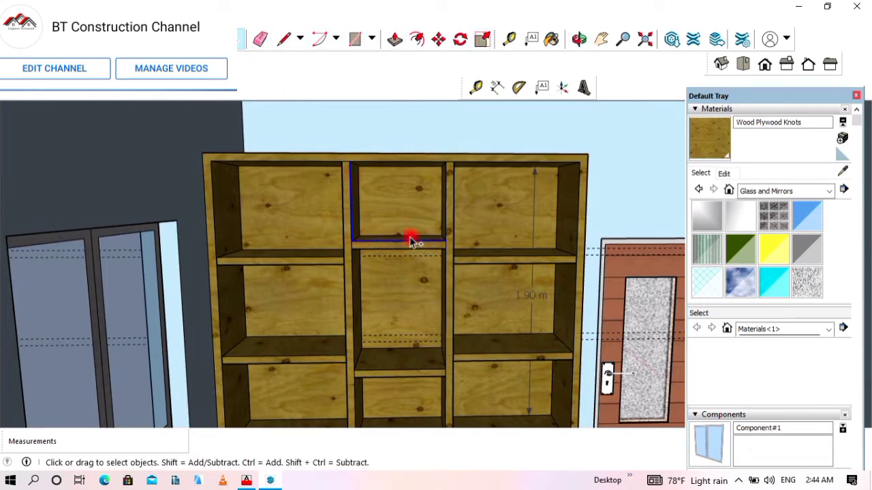
key("ctrl+v")
scroll(360, 195, "down", 6)
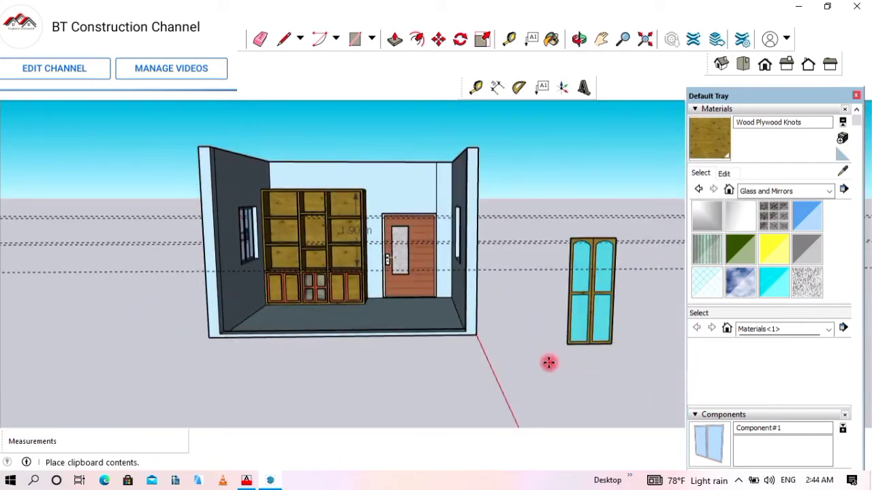
scroll(302, 304, "down", 4)
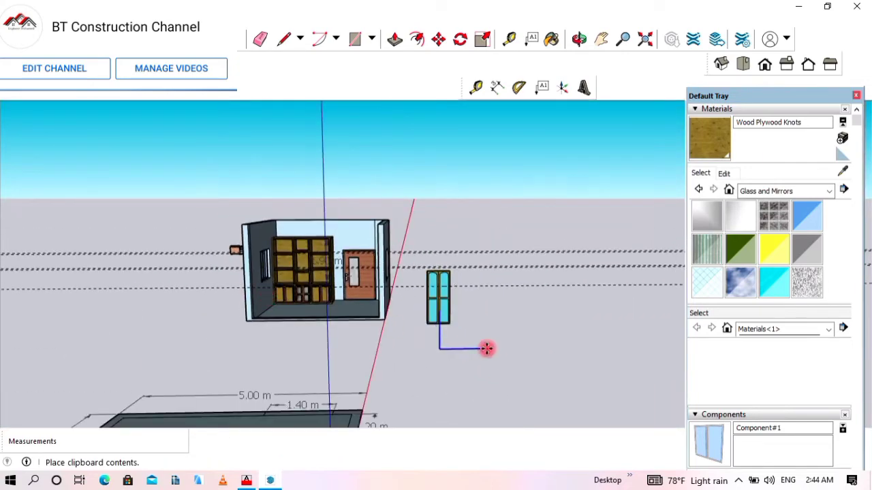
key("m")
scroll(597, 289, "up", 5)
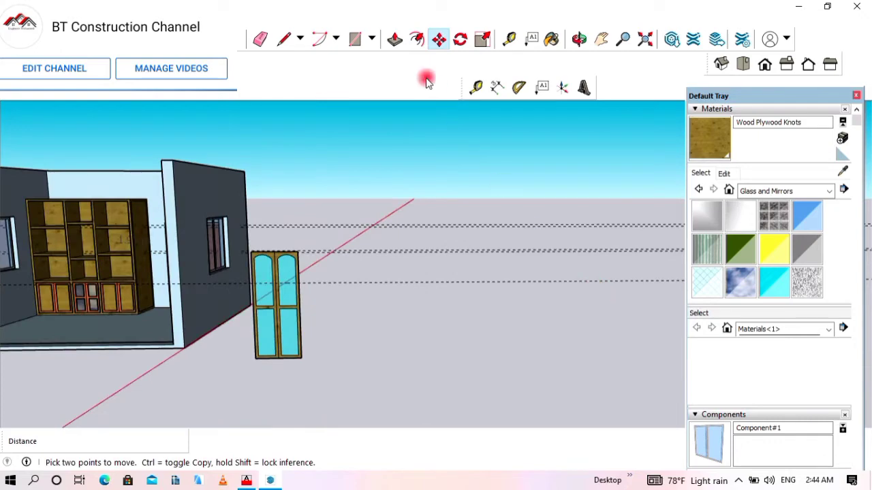
scroll(415, 266, "down", 6)
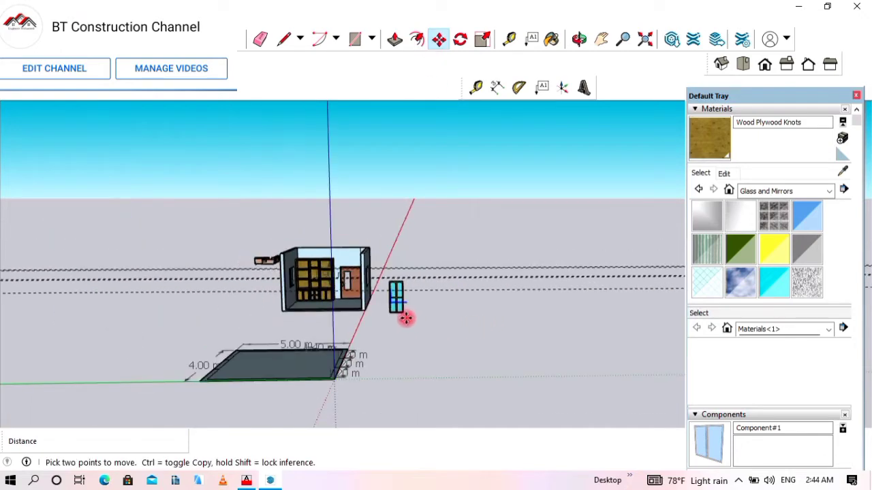
Paste the copied compartment edges in open space beside the arched doors and draw a 0.50 m by 0.60 m rectangle across their ends
key("ctrl+v")
left_click(478, 312)
scroll(479, 297, "up", 6)
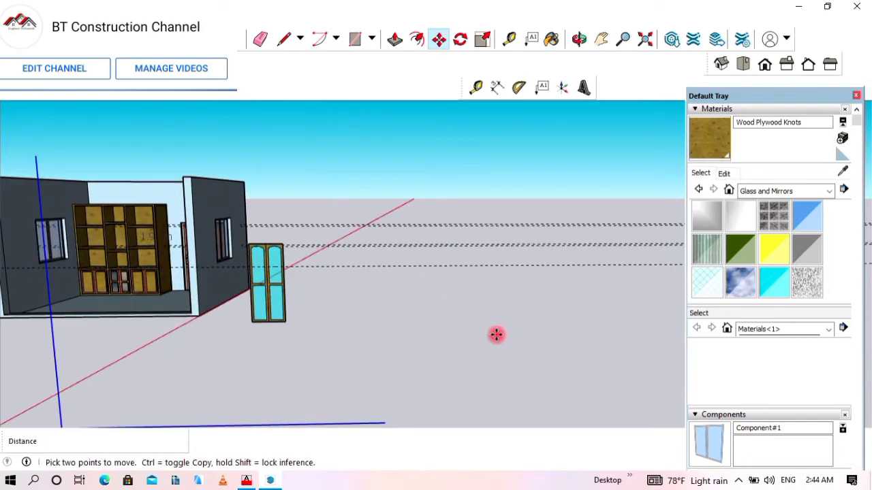
scroll(465, 198, "down", 3)
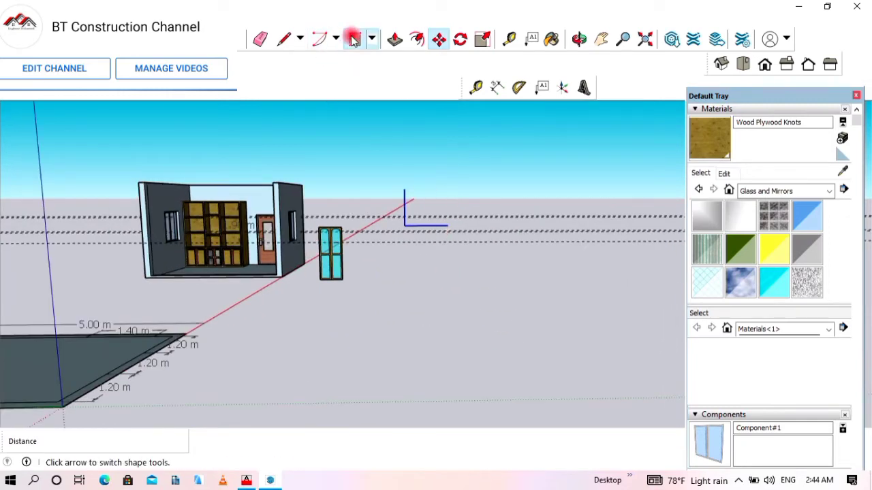
left_click(354, 39)
scroll(448, 175, "up", 3)
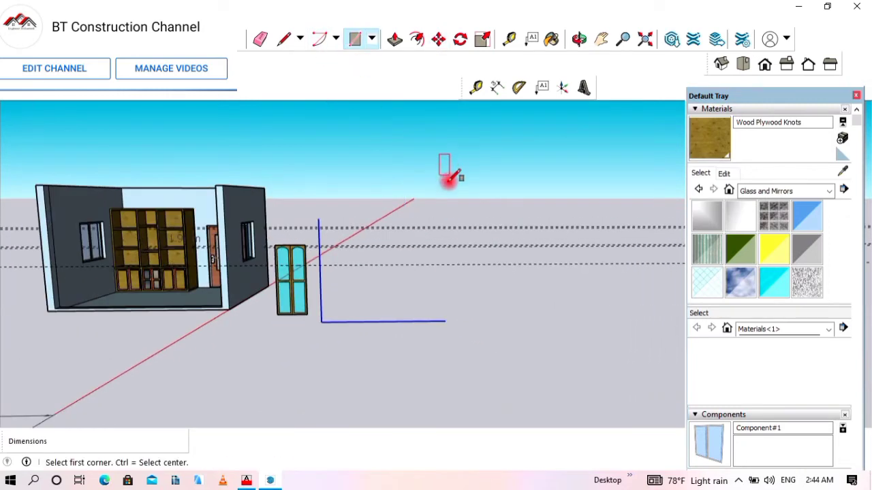
left_click(444, 322)
left_click(320, 219)
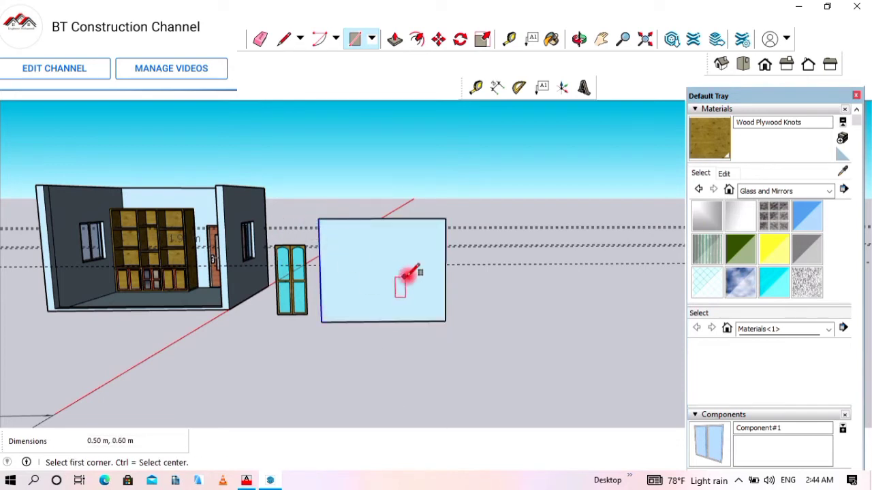
scroll(368, 258, "up", 1)
Split the new rectangle into two door leaves with a vertical line between the midpoints of its top and bottom edges
left_click(285, 42)
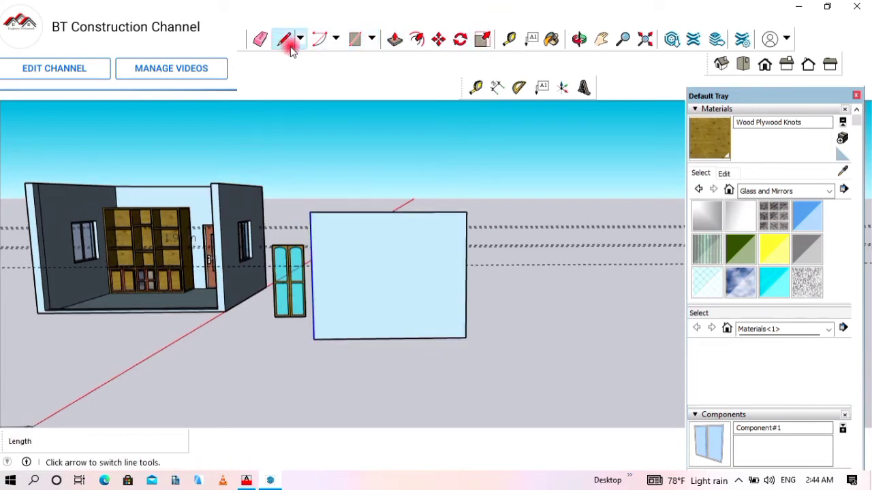
left_click(388, 212)
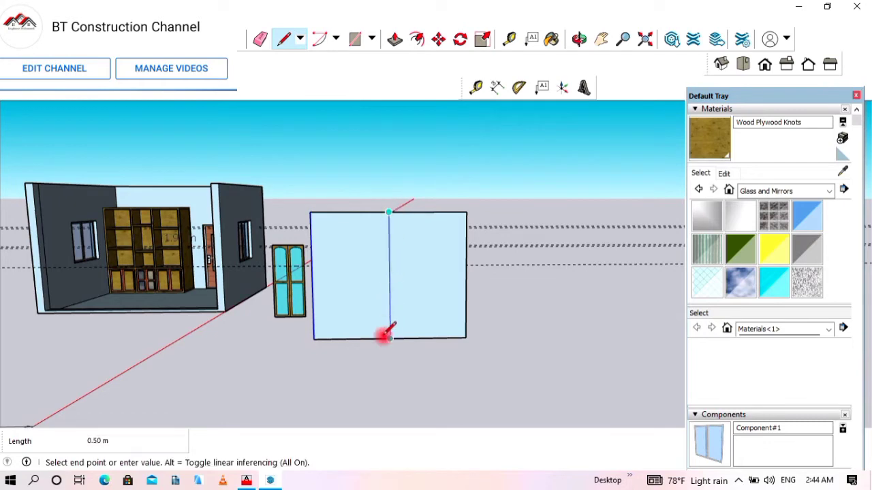
left_click(388, 338)
scroll(339, 246, "up", 1)
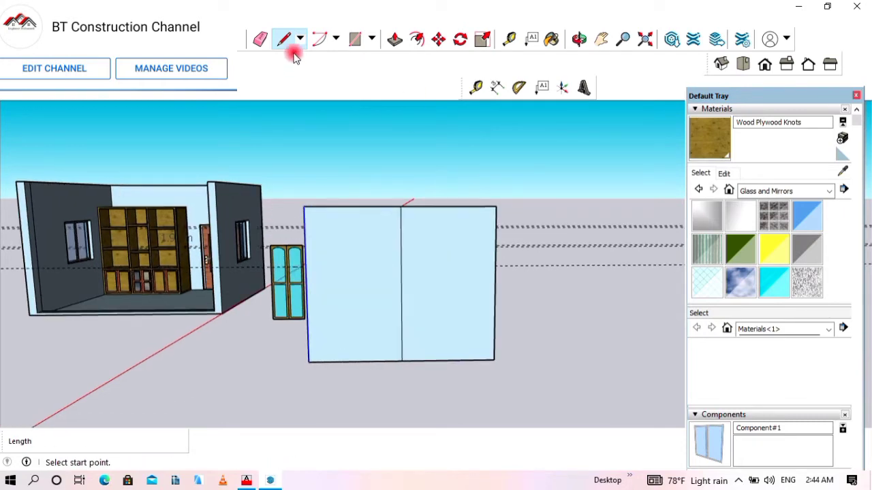
Offset the outline of each of the two small door leaves inward by 0.05 m to form the frames
left_click(421, 41)
left_click(307, 281)
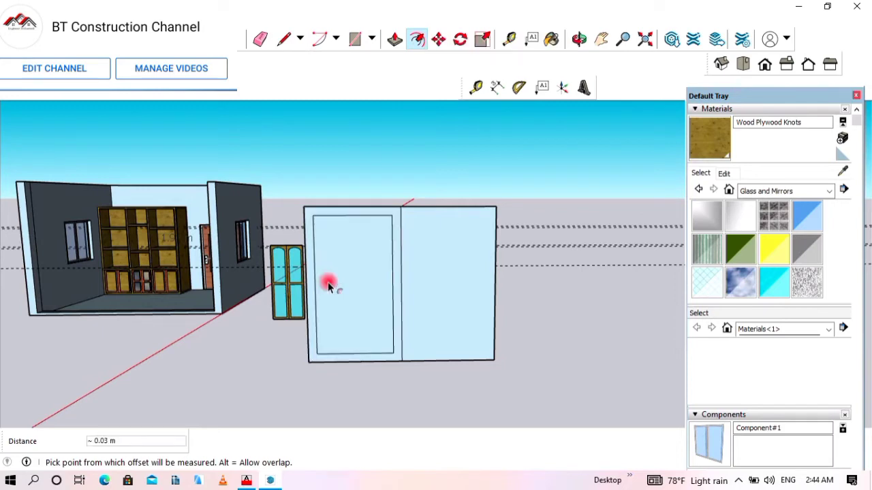
left_click(330, 283)
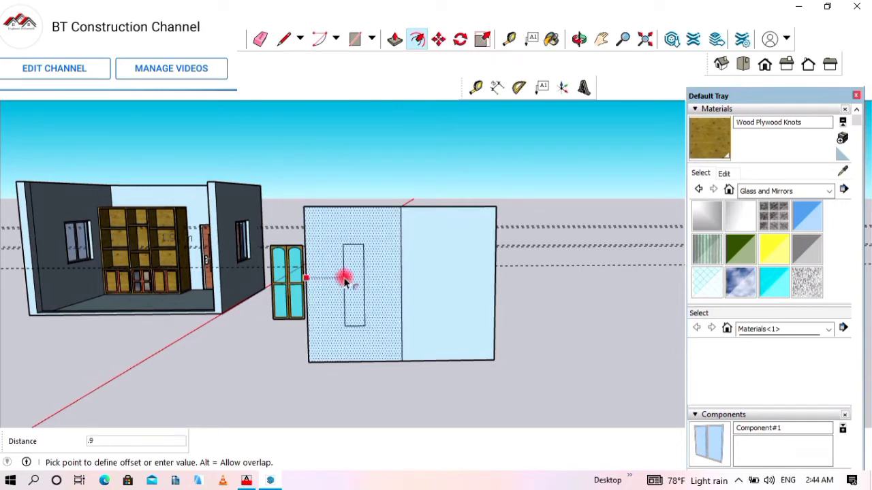
key("Return")
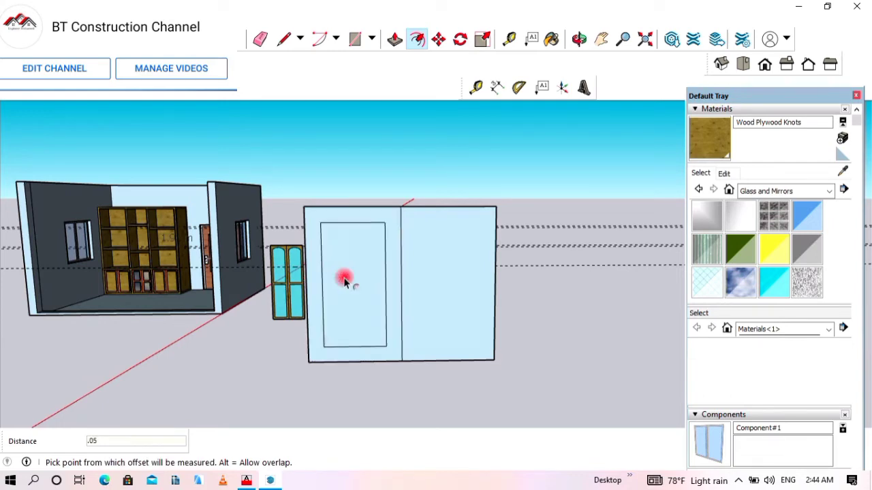
left_click(433, 270)
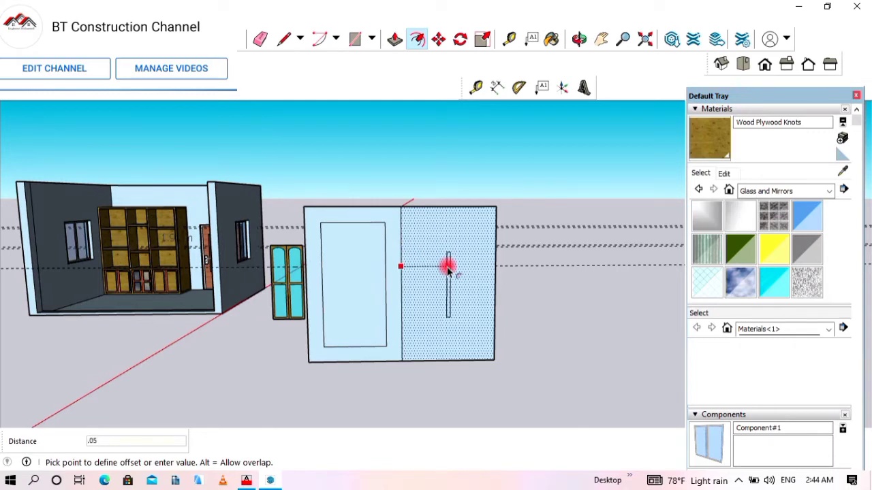
key("Return")
scroll(579, 234, "down", 5)
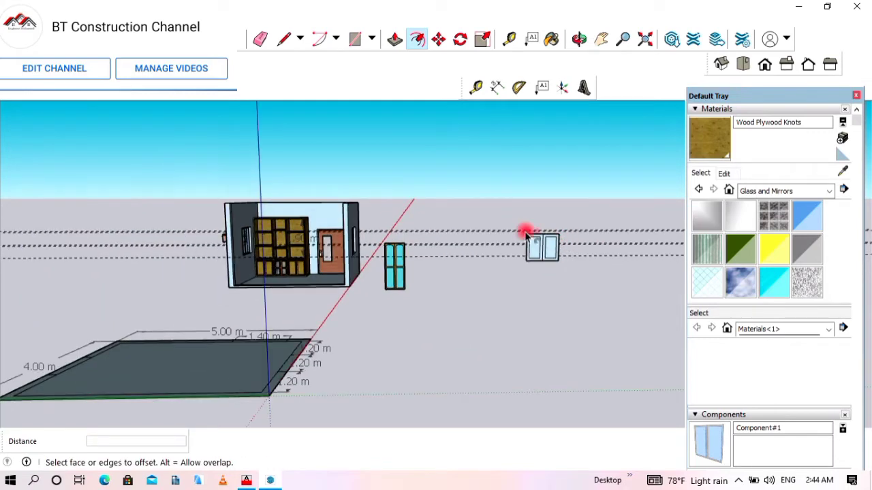
scroll(525, 234, "up", 3)
scroll(602, 271, "up", 4)
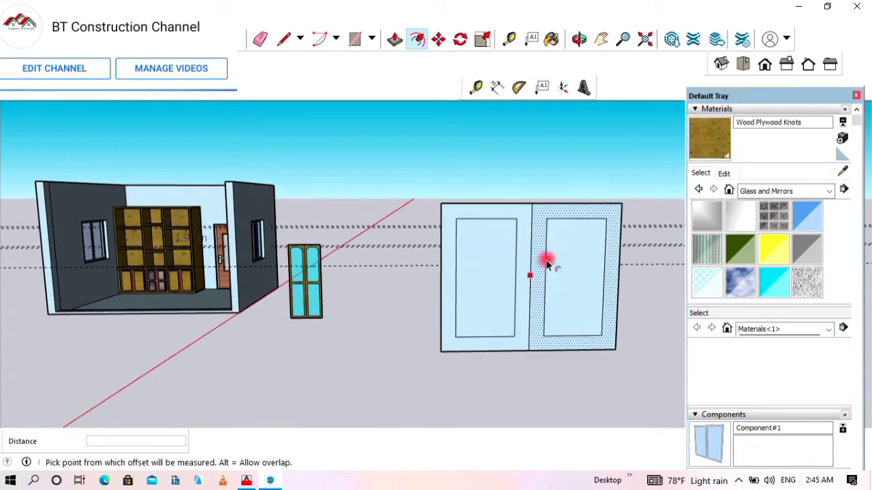
Paint the front frames and inner panels of both small door leaves with Wood Plywood Knots
left_click(717, 126)
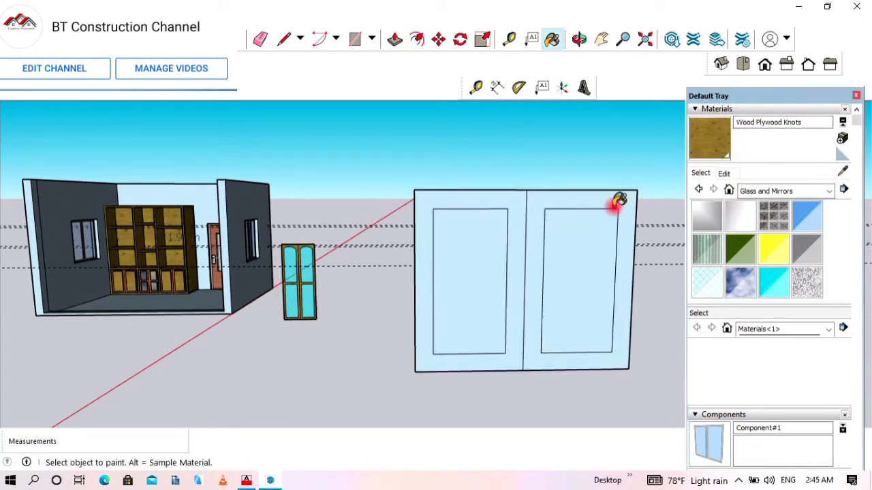
left_click(617, 203)
left_click(489, 197)
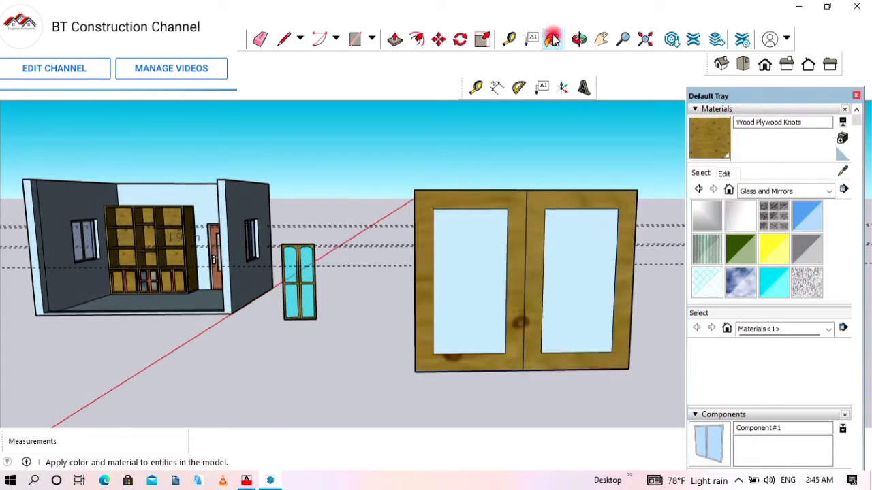
left_click(603, 271)
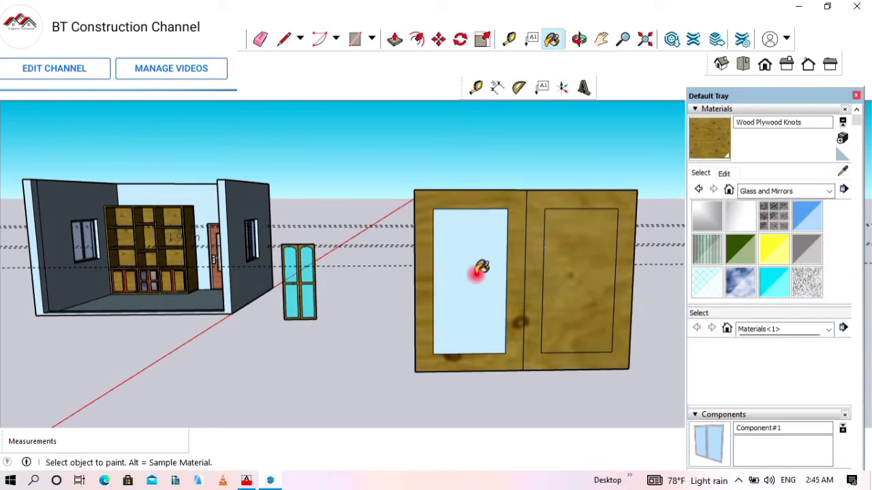
left_click(477, 271)
scroll(414, 243, "down", 5)
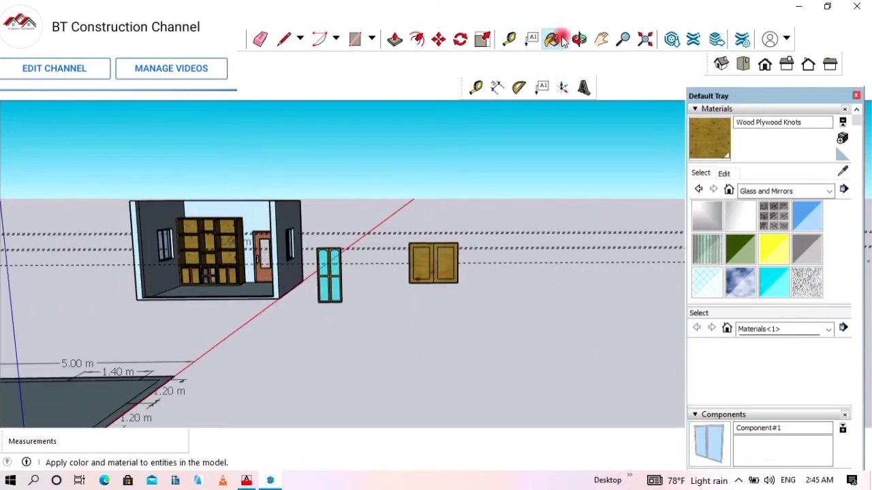
Paint the back faces of both small door frames with Wood Plywood Knots
left_click(579, 39)
left_click_drag(408, 290, 2, 350)
scroll(454, 189, "up", 3)
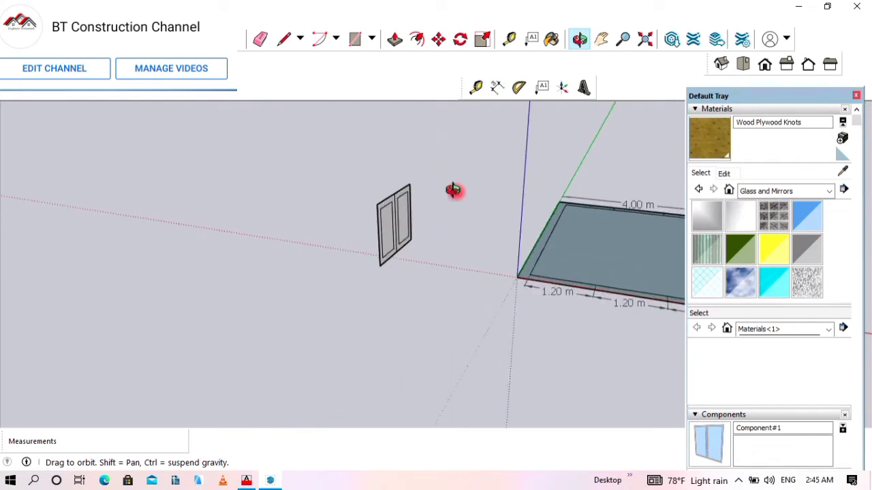
left_click_drag(454, 189, 351, 173)
scroll(340, 181, "up", 2)
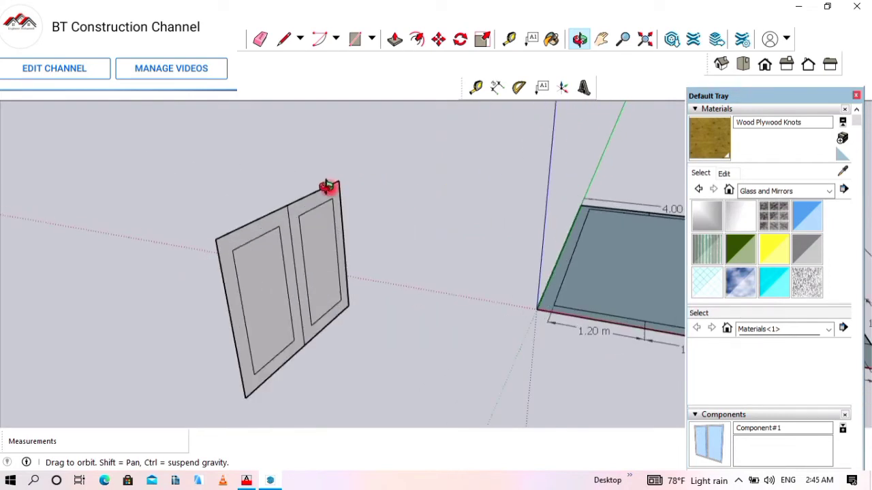
left_click(713, 155)
left_click(329, 186)
left_click(279, 252)
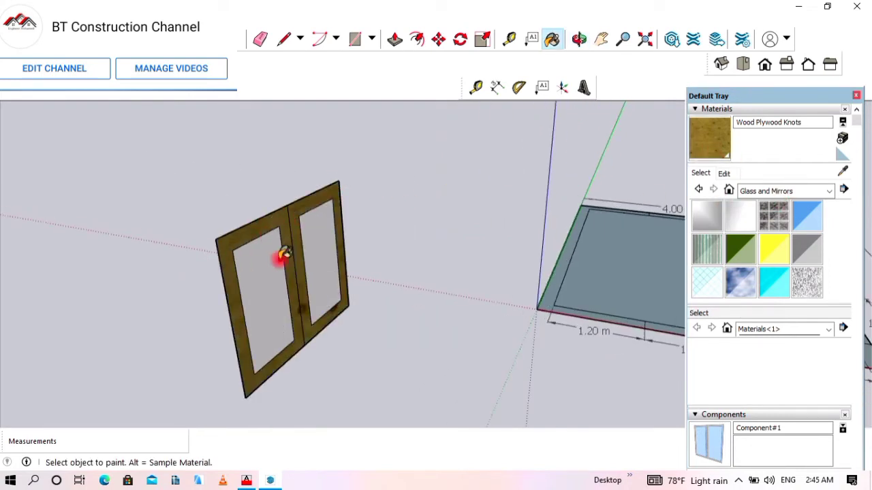
scroll(279, 252, "down", 3)
Paint the back faces of both small doors' inner panels with Wood Plywood Knots
left_click(579, 39)
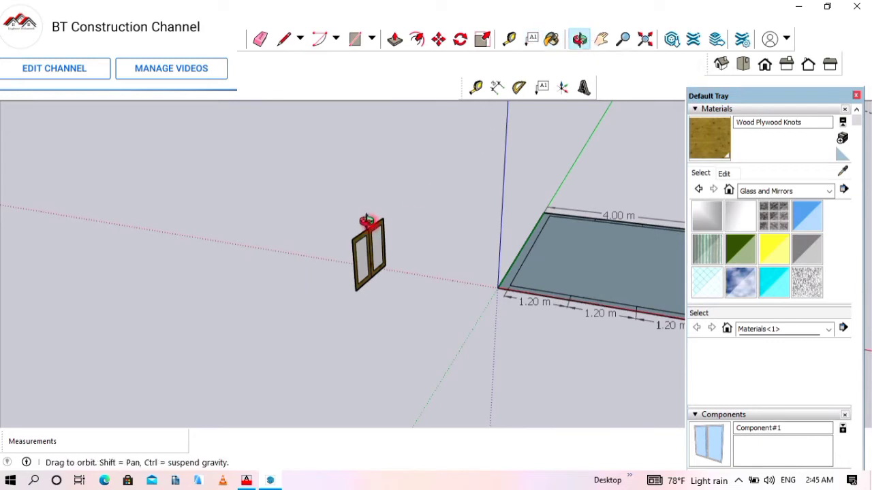
left_click_drag(369, 229, 679, 164)
left_click(714, 135)
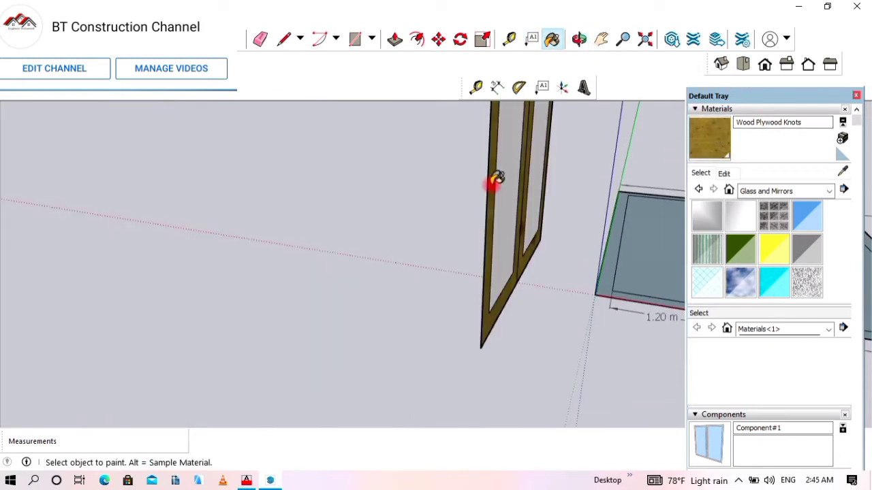
left_click(526, 180)
left_click(536, 180)
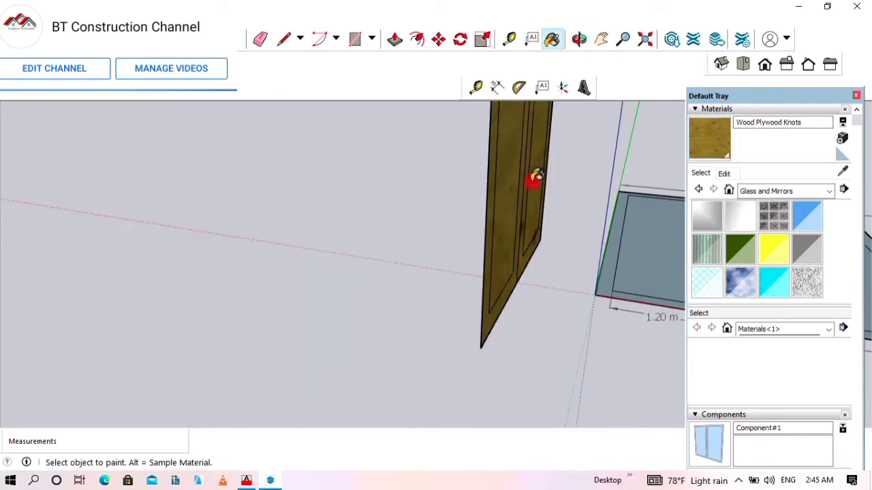
Select the whole small plywood door pair and make it a component, replacing the selection with it
left_click(579, 39)
mouse_move(476, 286)
left_mouse_down()
mouse_move(426, 321)
mouse_move(495, 361)
mouse_move(348, 305)
mouse_move(576, 362)
mouse_move(538, 306)
mouse_move(557, 278)
mouse_move(607, 306)
left_mouse_up()
left_click_drag(429, 223, 447, 245)
left_click(240, 39)
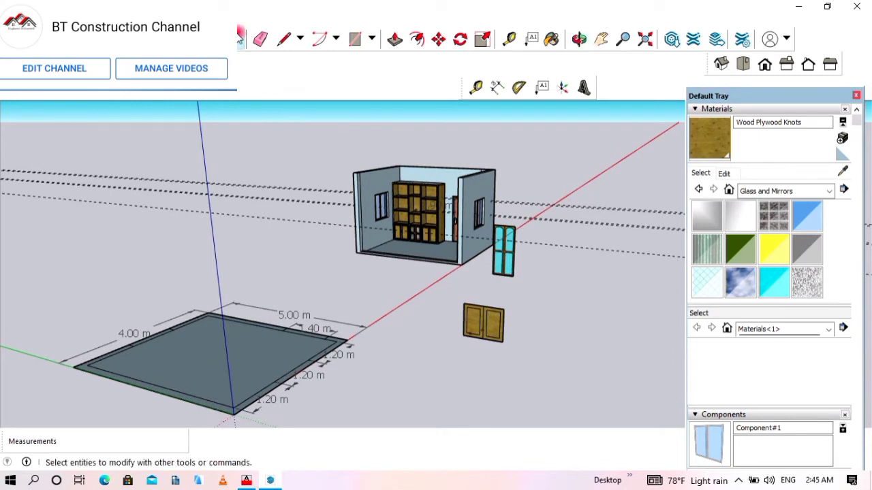
left_click(521, 334)
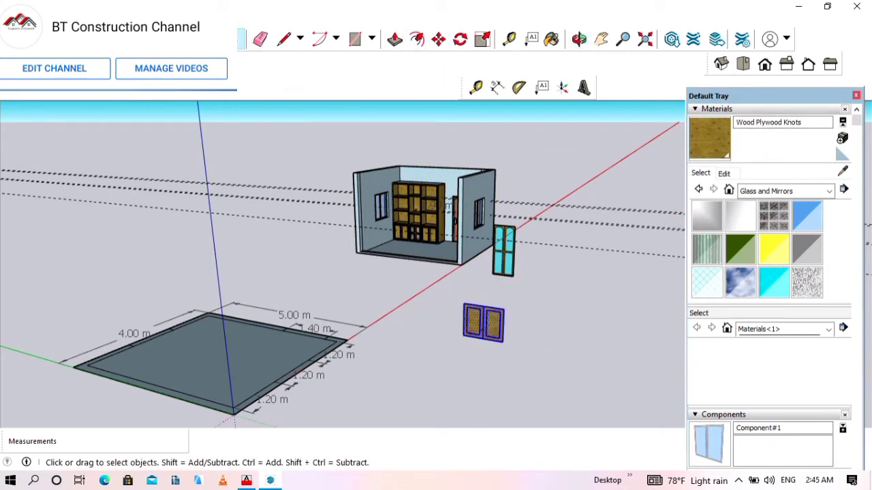
left_click(31, 83)
left_click(72, 268)
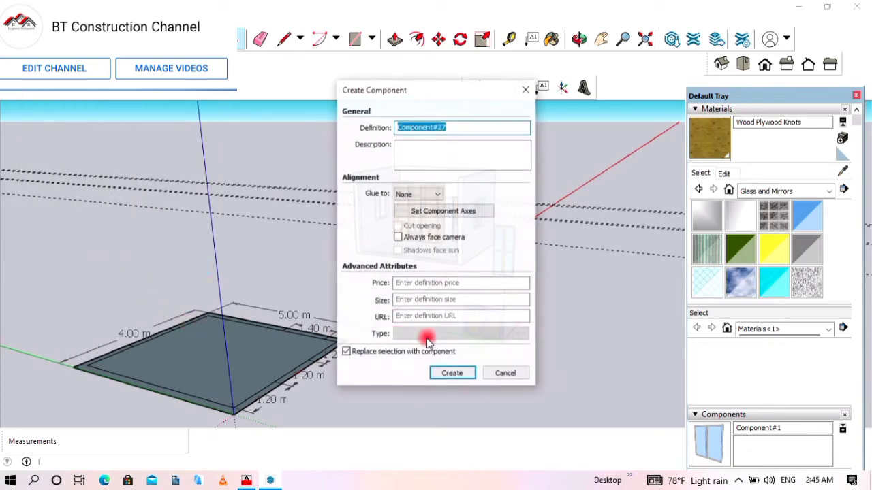
left_click(452, 374)
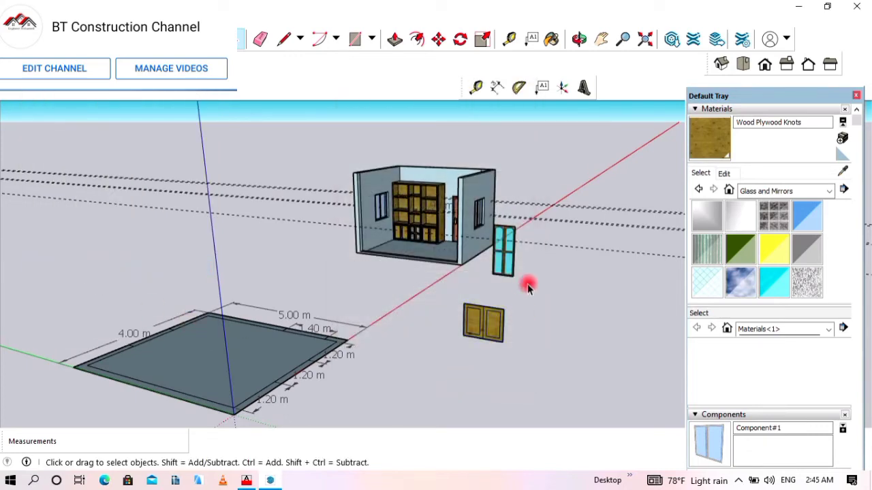
Select the whole arched glass door pair and make it a component, replacing the selection with it
scroll(501, 227, "up", 3)
scroll(475, 270, "up", 2)
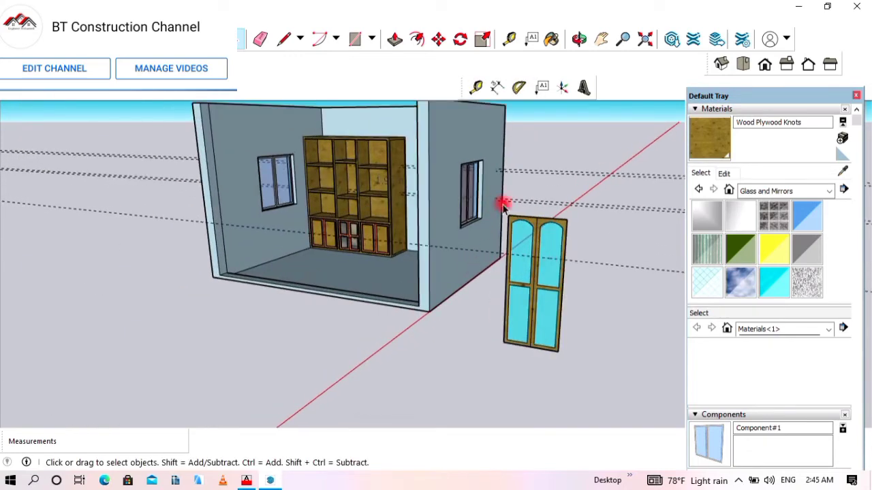
left_click_drag(533, 290, 579, 374)
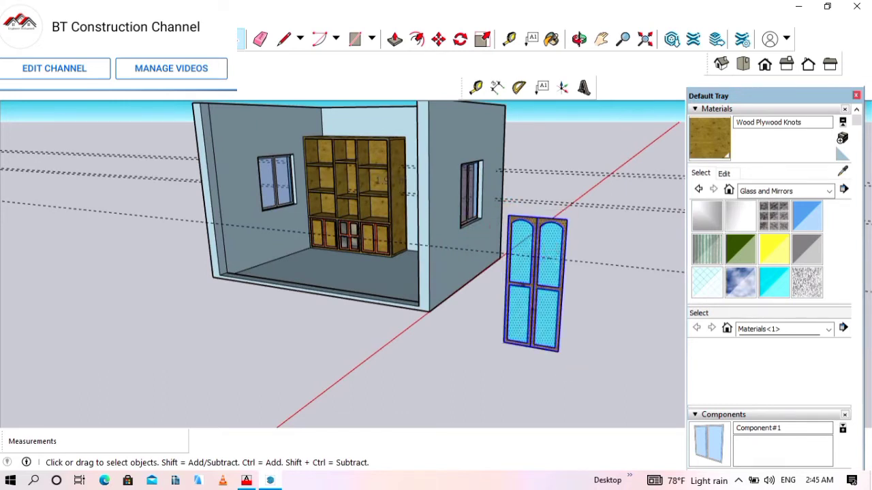
left_click(29, 20)
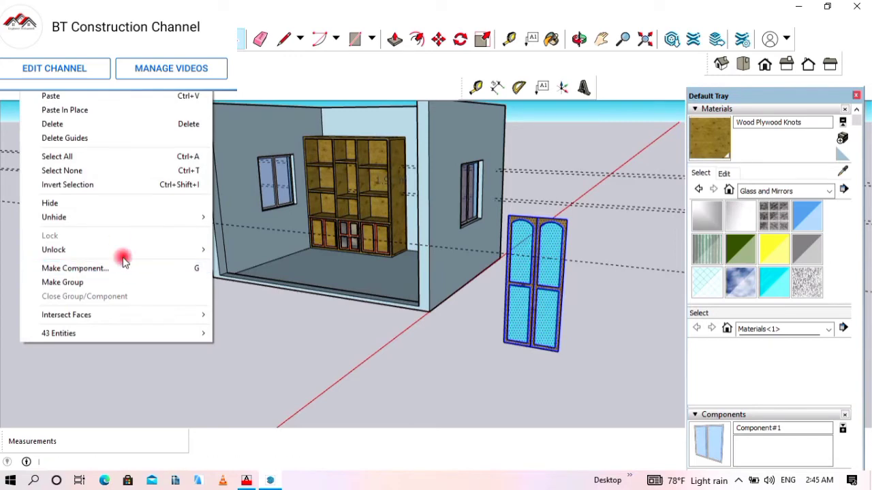
left_click(126, 268)
left_click(450, 374)
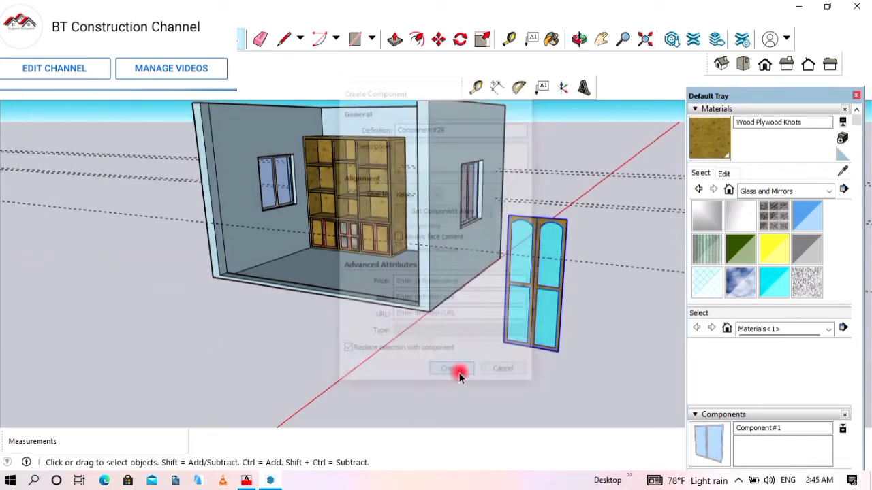
Move the arched glass door pair by its lower corner onto the wardrobe's tall upper compartment nearest the room door
scroll(457, 370, "down", 8)
scroll(538, 258, "up", 4)
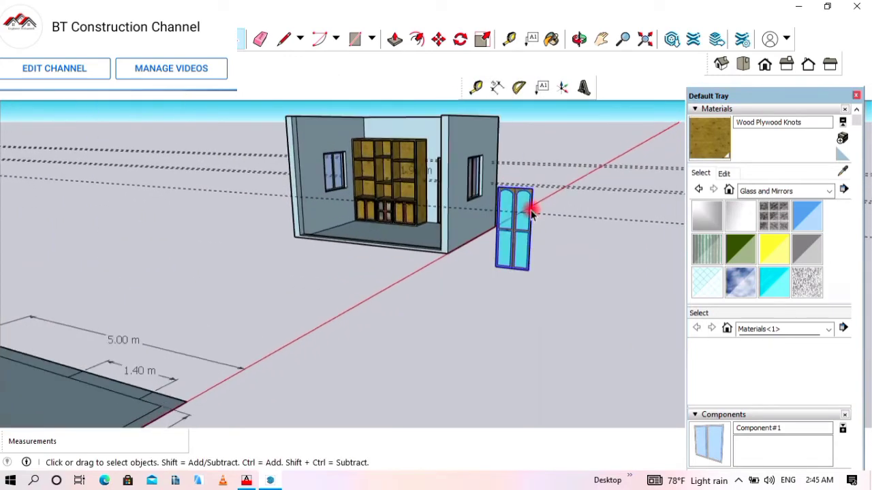
left_click(441, 42)
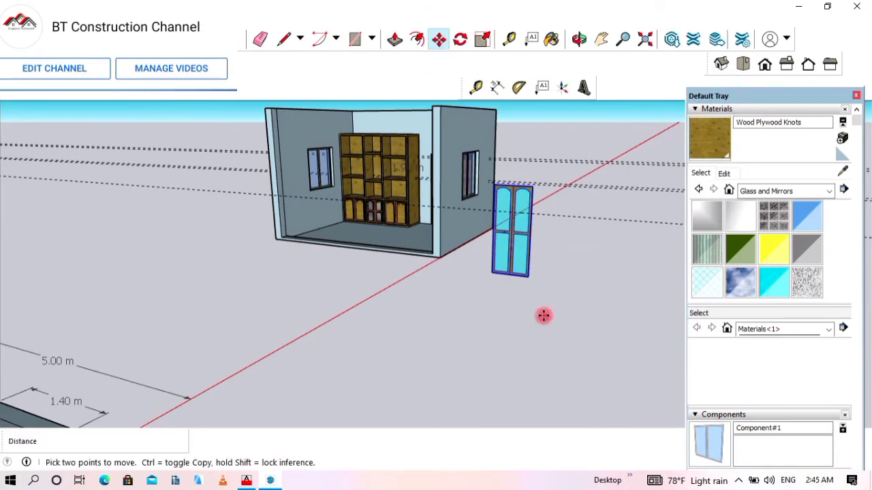
left_click(527, 286)
scroll(547, 319, "down", 2)
scroll(436, 238, "up", 8)
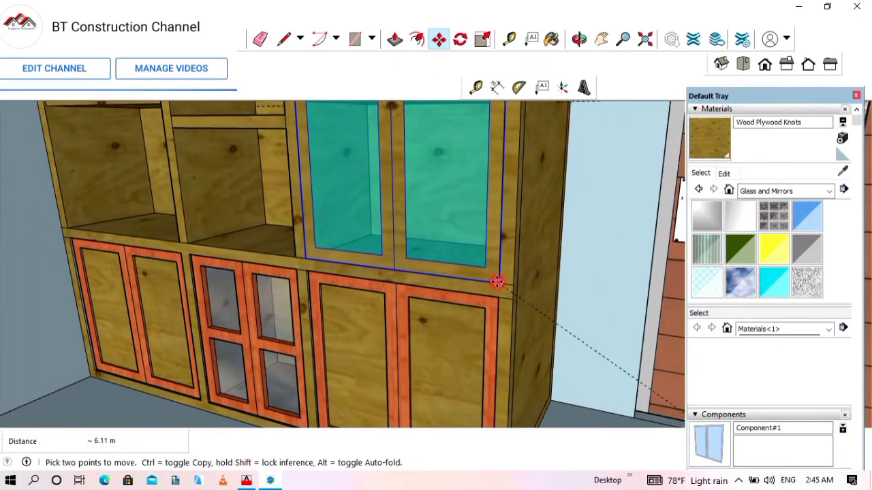
left_click(560, 293)
scroll(560, 294, "down", 5)
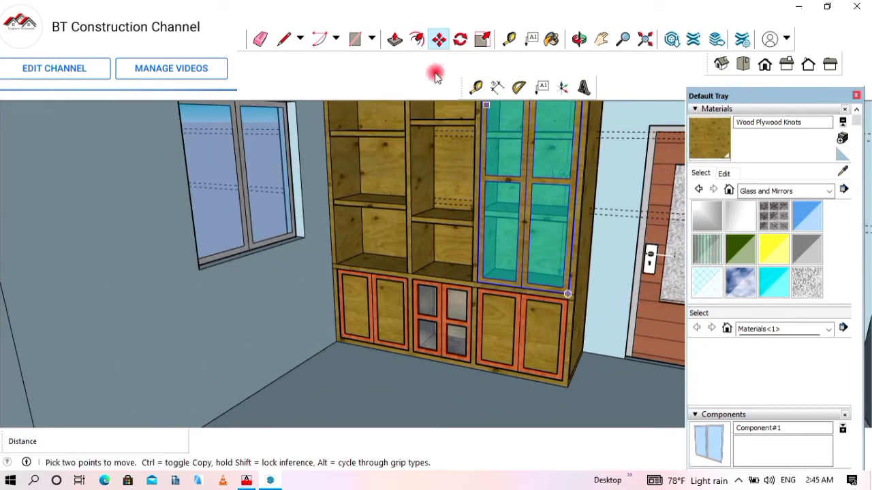
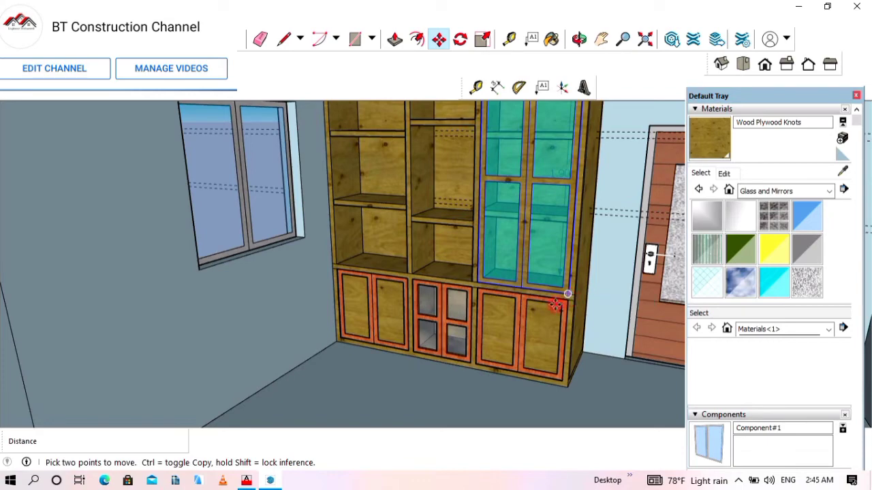
Copy the arched glass door pair onto the tall upper compartment at the wardrobe's window side
key("ctrl")
left_click(556, 307)
scroll(399, 272, "up", 5)
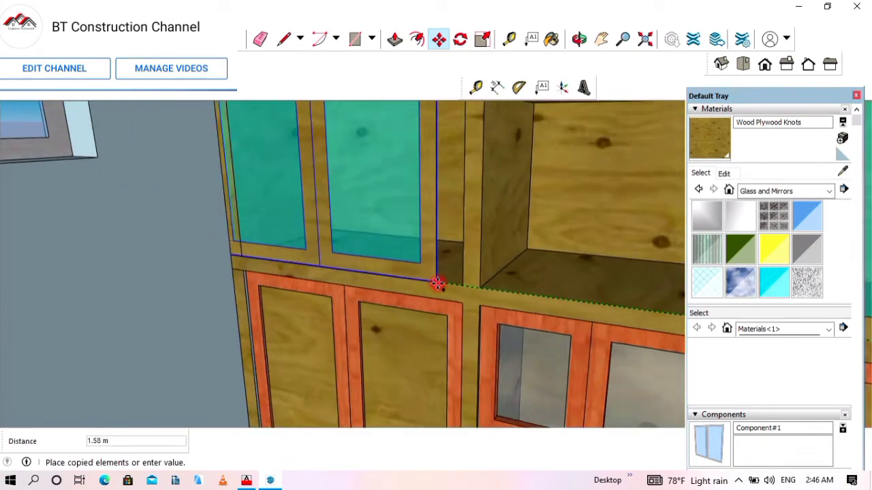
scroll(437, 283, "up", 2)
left_click(482, 289)
scroll(374, 306, "down", 2)
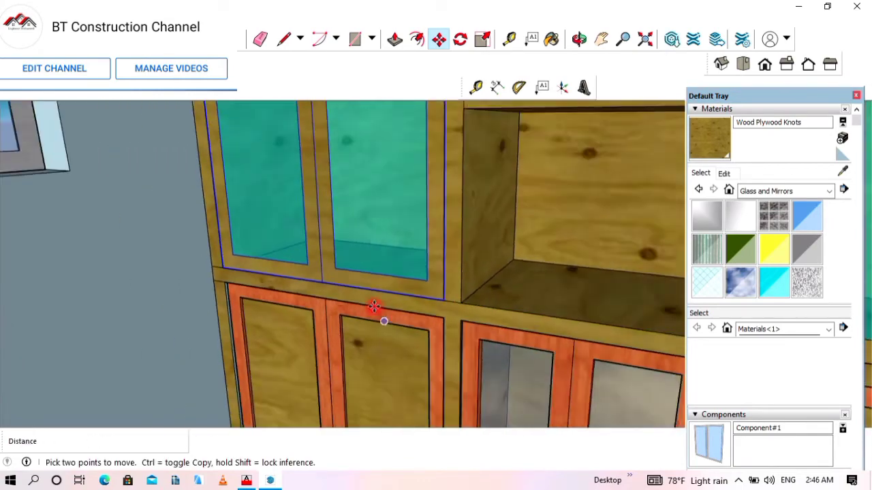
scroll(374, 306, "down", 5)
scroll(327, 288, "up", 2)
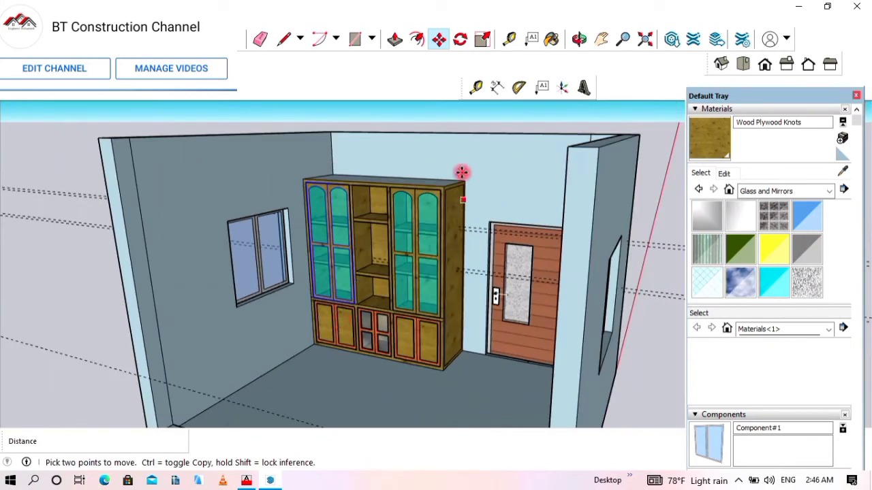
Open the small plywood door pair for editing and paint the front of both inner panels with Translucent Glass Tinted
scroll(479, 198, "down", 6)
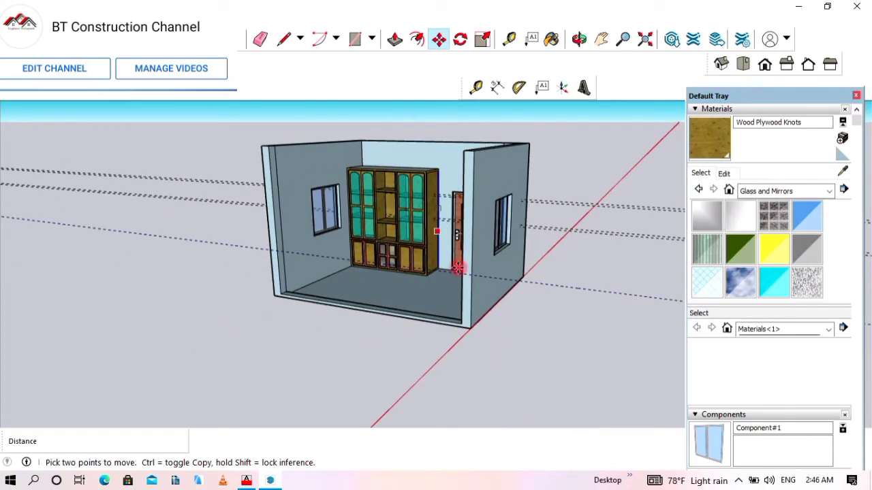
scroll(431, 243, "down", 4)
scroll(422, 264, "up", 4)
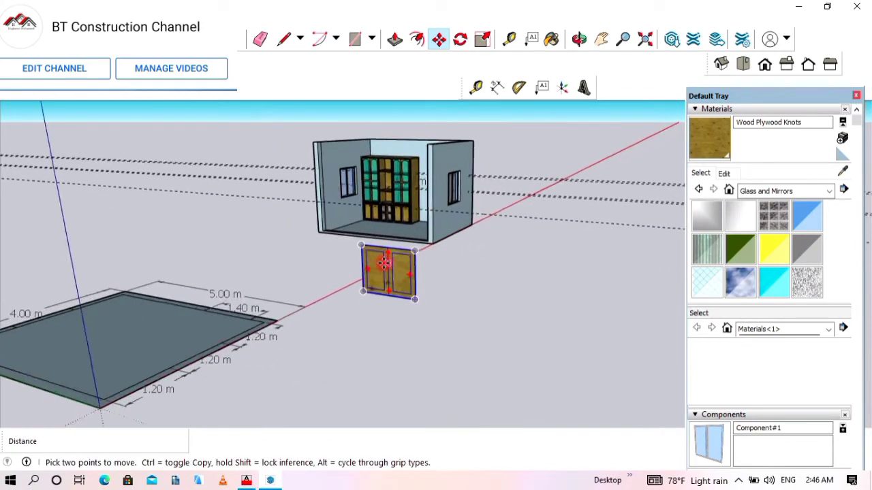
left_click(243, 38)
scroll(379, 263, "up", 1)
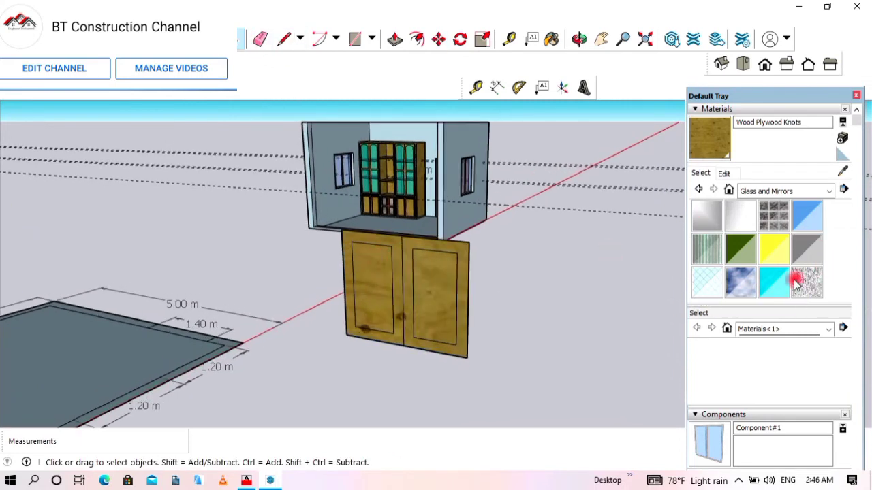
left_click(774, 292)
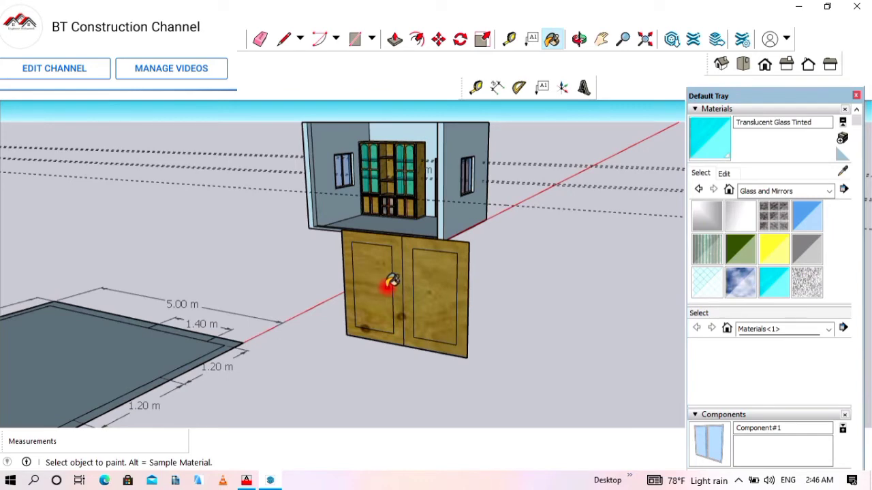
scroll(368, 262, "up", 1)
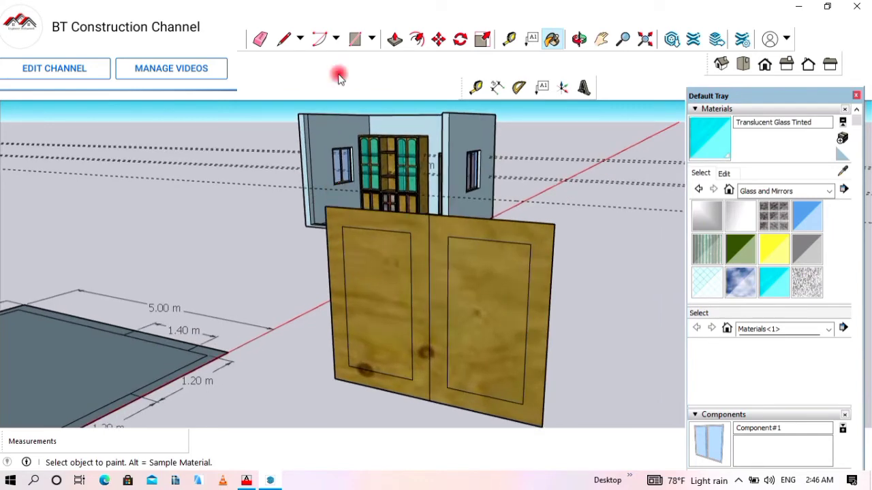
key("space")
double_click(507, 310)
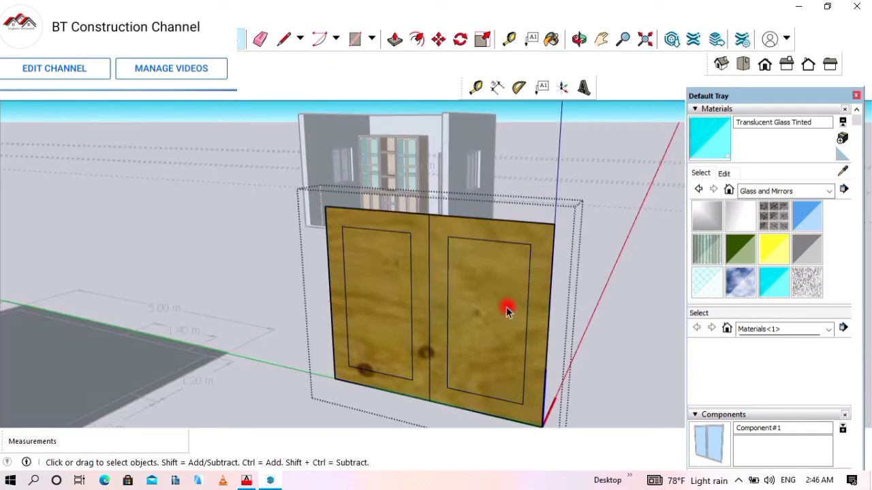
left_click(775, 282)
left_click(501, 297)
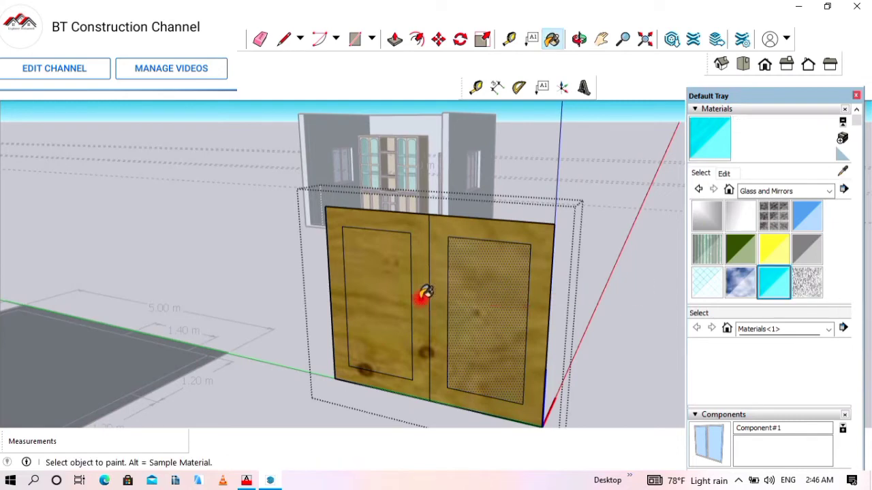
left_click(406, 313)
Paint the back faces of both small doors' inner panels with Translucent Glass Tinted and close the component
left_click(579, 39)
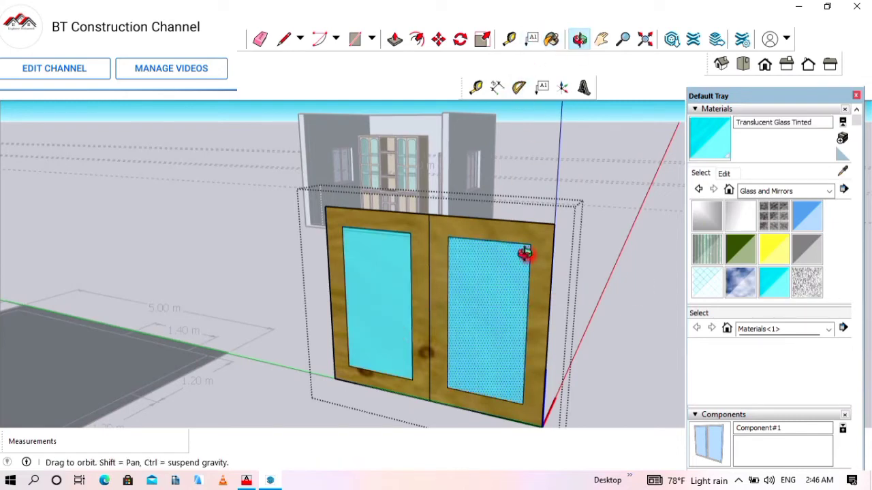
left_click_drag(525, 253, 409, 294)
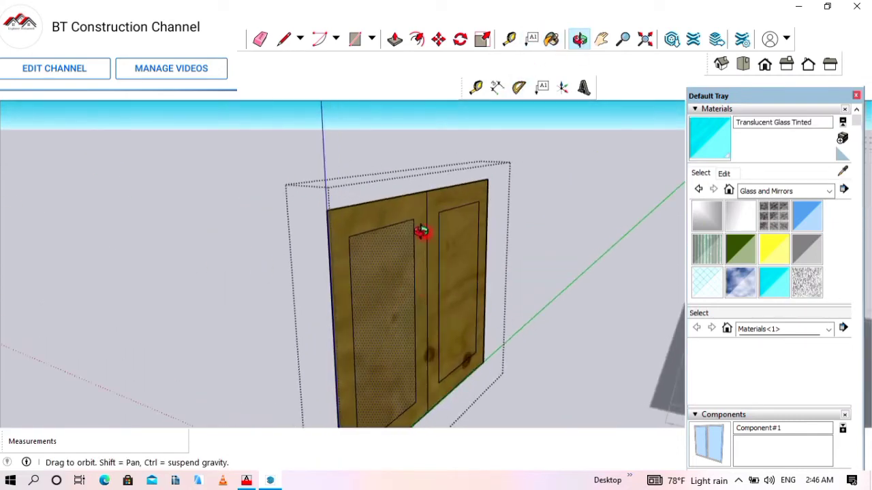
key("b")
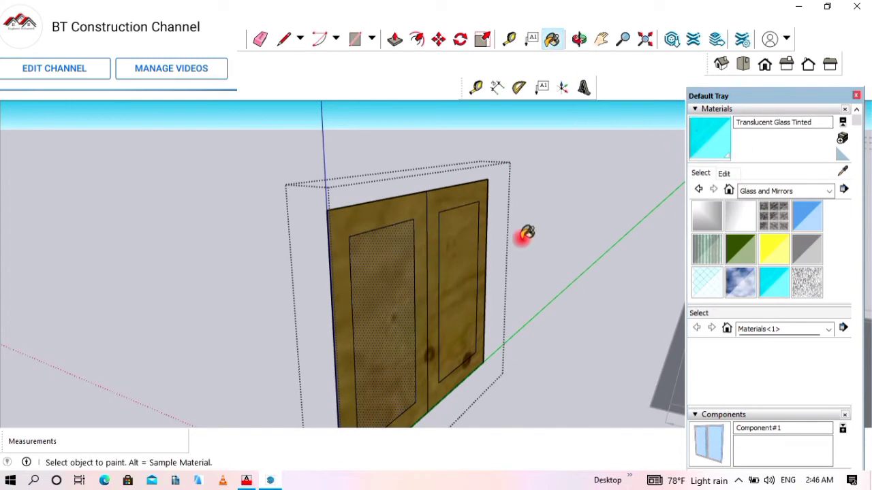
left_click(460, 248)
left_click(403, 278)
middle_click_drag(402, 279, 500, 188)
left_click(579, 38)
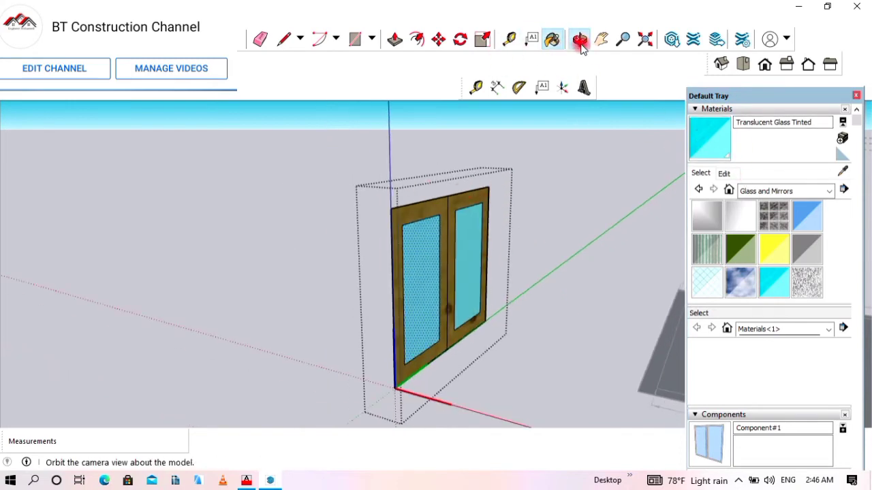
left_click_drag(501, 160, 688, 210)
scroll(327, 99, "down", 2)
left_click_drag(347, 212, 579, 228)
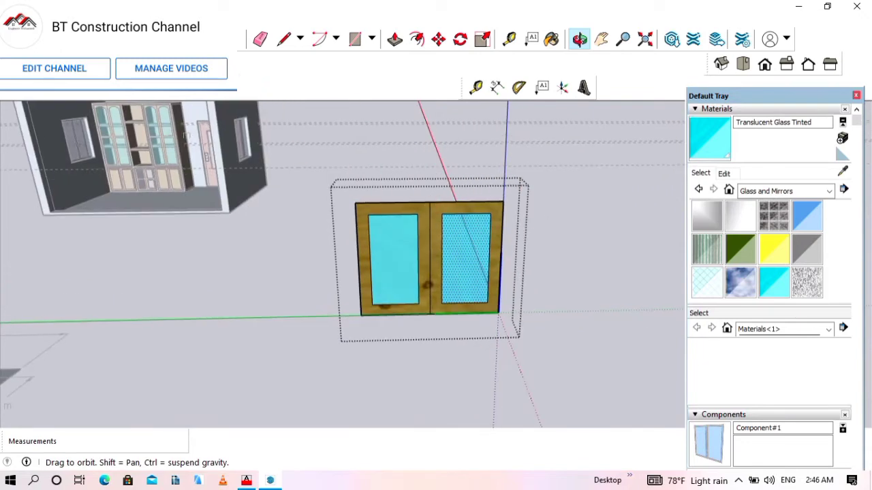
left_click(242, 38)
left_click(249, 243)
Move the small glass door pair by its lower corner onto the middle column's compartment just above the base cabinets
left_click(443, 224)
left_click(397, 241)
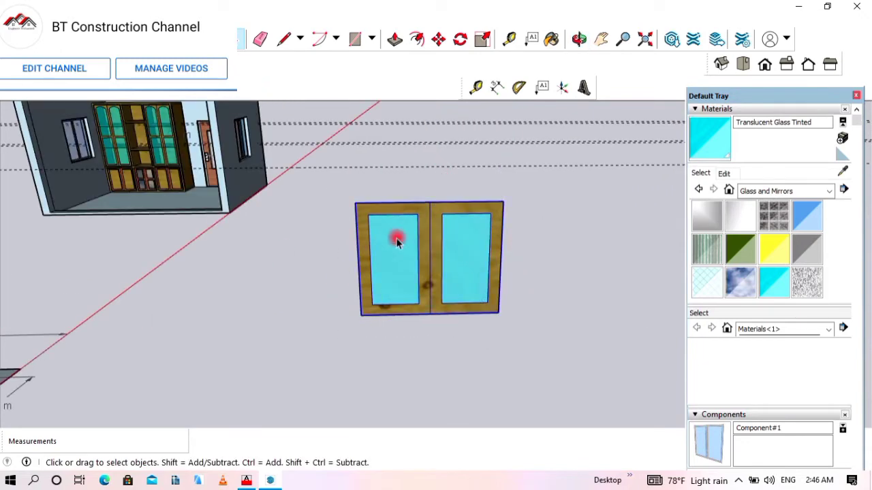
left_click(439, 42)
left_click(498, 314)
scroll(597, 336, "down", 5)
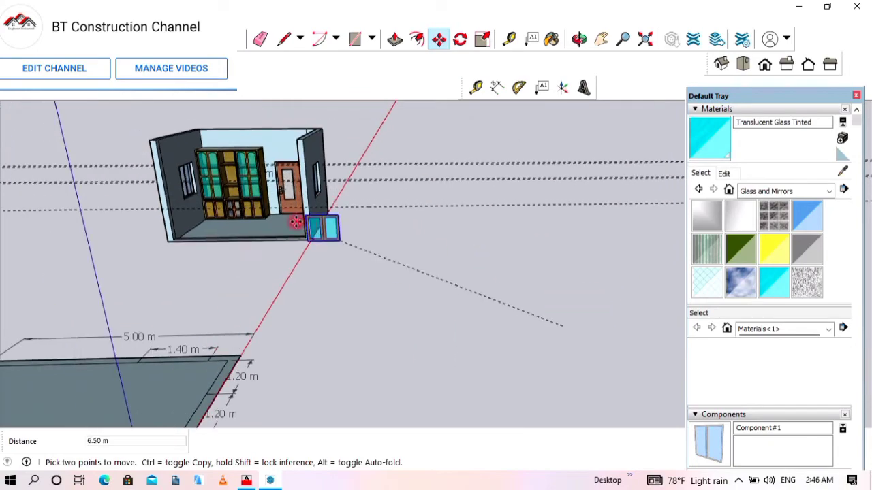
scroll(296, 223, "up", 10)
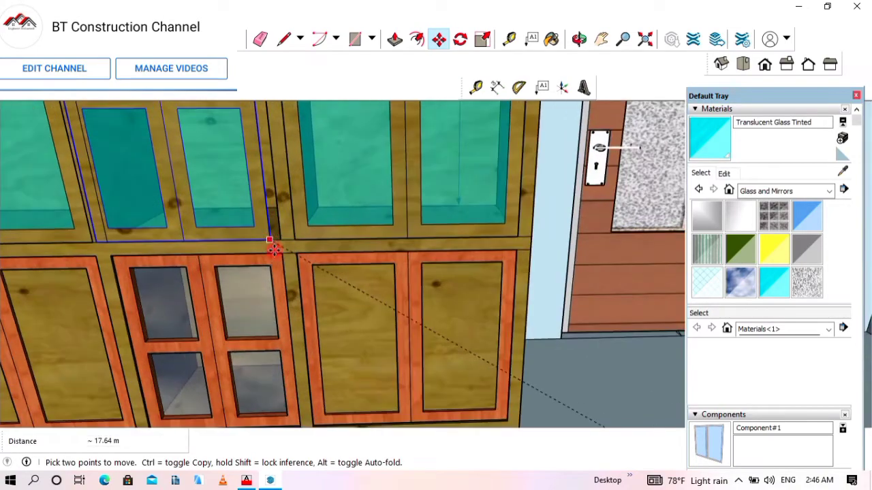
left_click(297, 264)
scroll(296, 264, "down", 3)
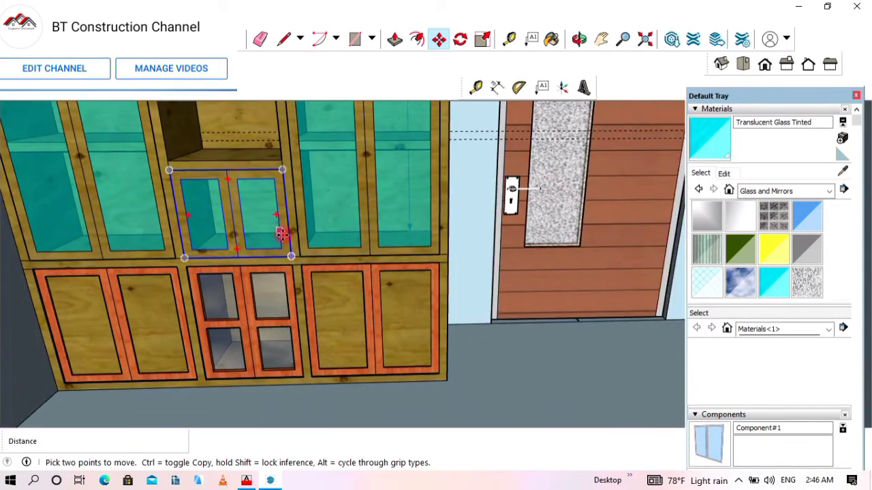
Copy the small glass door pair up onto the top compartment of the wardrobe's middle column
key("ctrl")
left_click(289, 257)
scroll(299, 327, "down", 3)
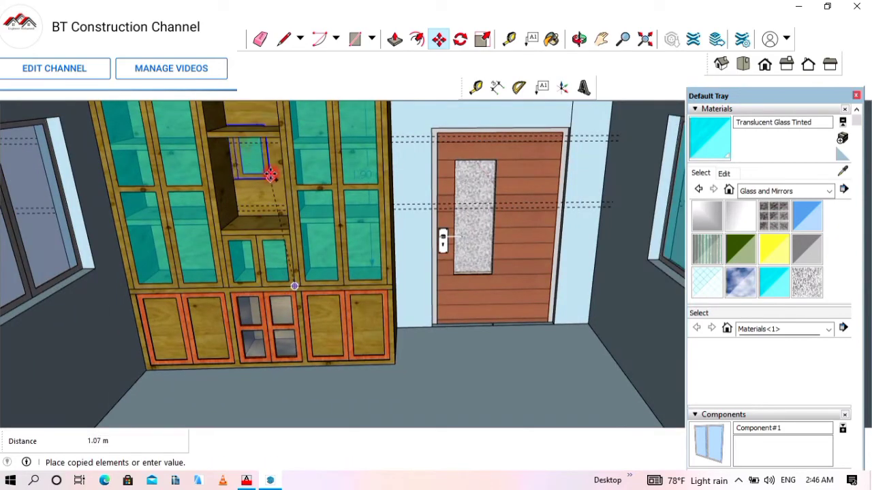
scroll(273, 286, "down", 2)
scroll(269, 145, "up", 3)
scroll(269, 145, "up", 3)
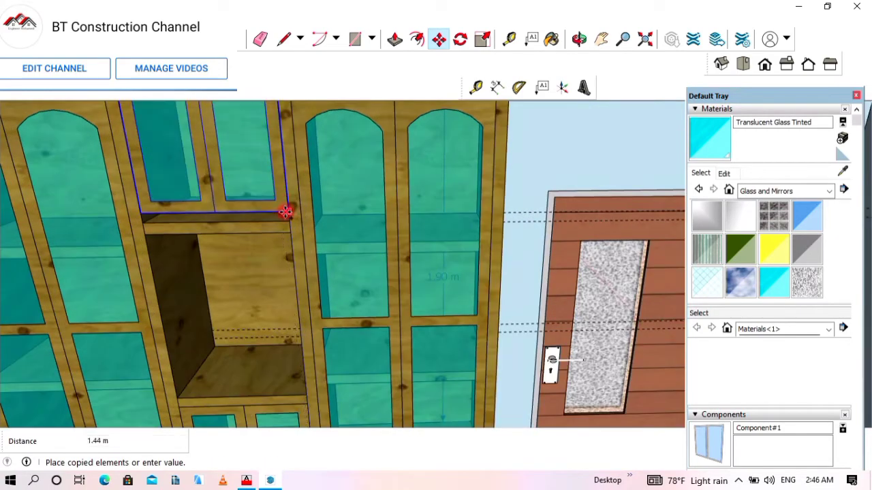
left_click(291, 219)
scroll(455, 222, "down", 5)
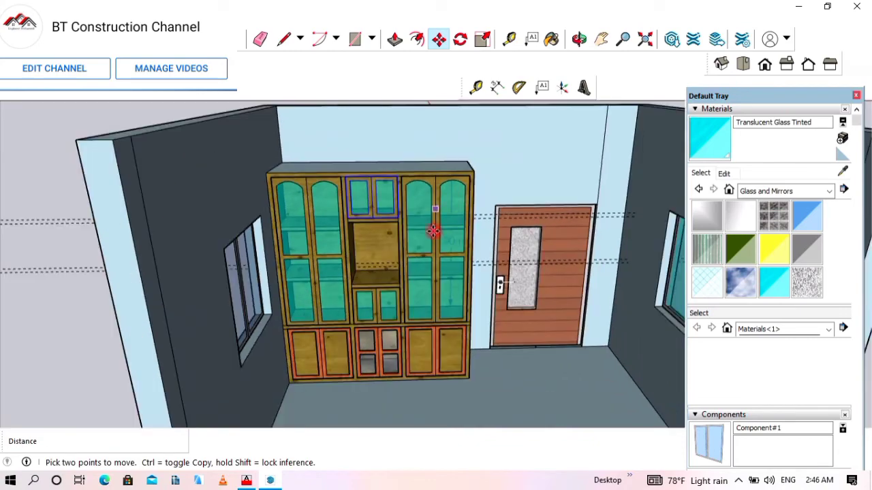
Examine the wardrobe with its fitted doors from the front and from several angles inside the room
left_click(579, 39)
left_click_drag(440, 259, 411, 227)
scroll(367, 254, "down", 3)
scroll(380, 306, "up", 2)
left_click_drag(379, 306, 412, 311)
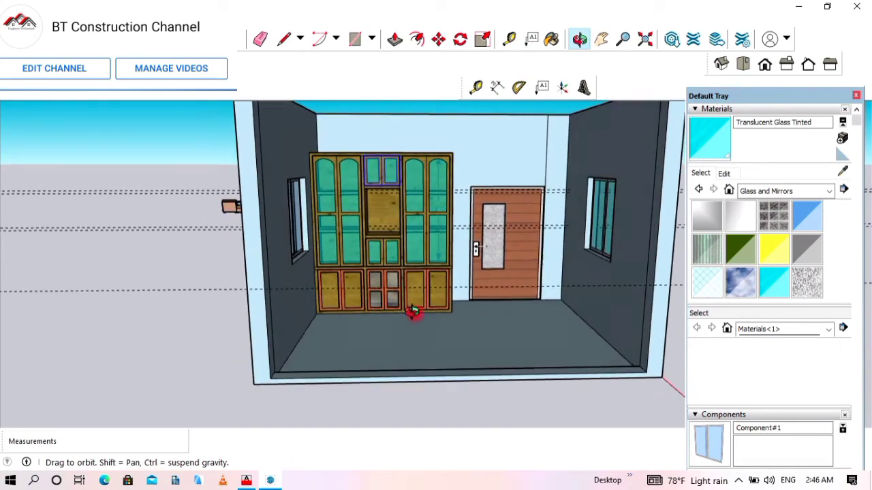
scroll(417, 271, "up", 4)
scroll(443, 306, "down", 3)
scroll(383, 220, "down", 2)
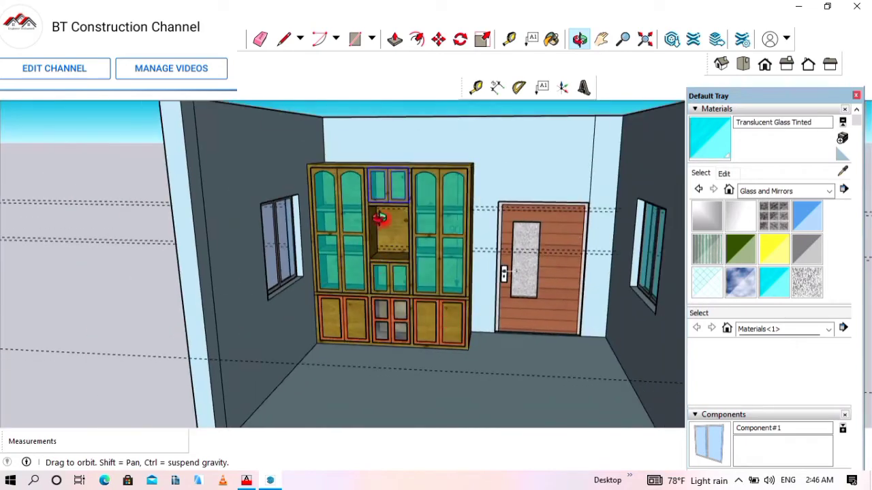
scroll(420, 247, "up", 5)
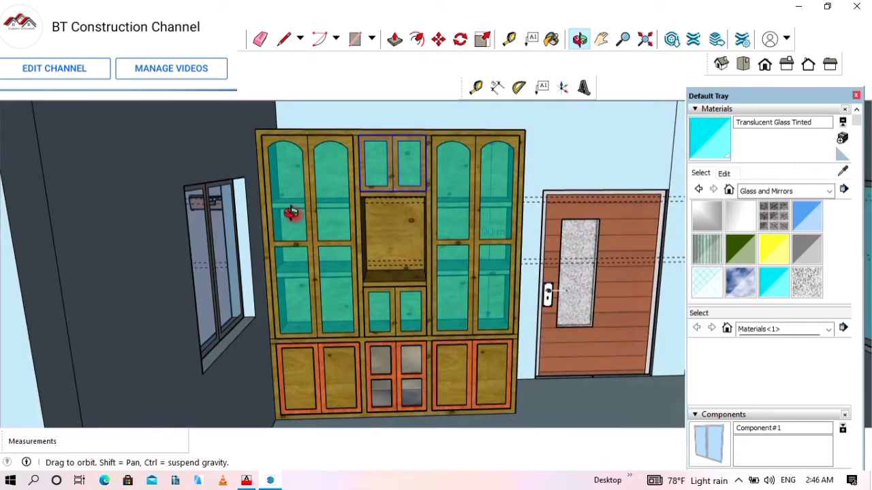
scroll(290, 213, "down", 2)
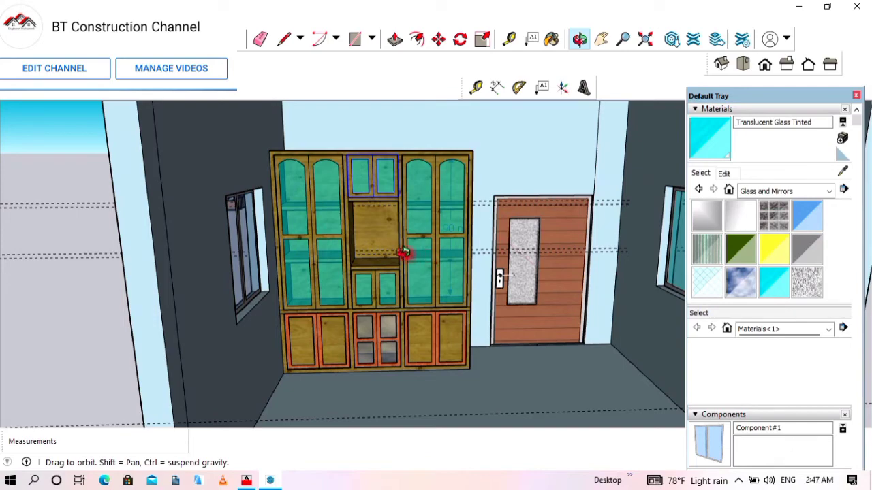
Examine the open compartment in the wardrobe's middle column up close and from several angles
scroll(405, 222, "down", 2)
scroll(411, 224, "up", 1)
mouse_move(399, 245)
left_mouse_down()
mouse_move(384, 225)
mouse_move(350, 251)
mouse_move(345, 278)
left_mouse_up()
scroll(393, 238, "up", 5)
scroll(330, 272, "up", 3)
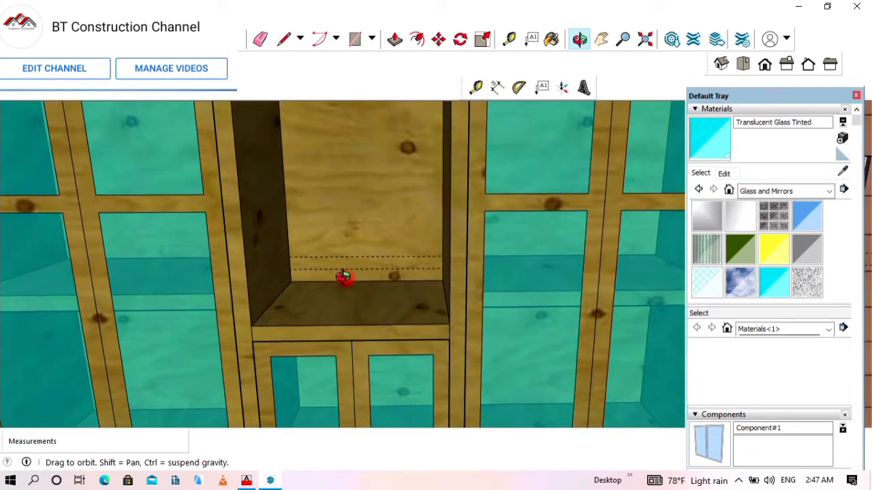
scroll(374, 238, "down", 3)
scroll(389, 225, "down", 3)
scroll(369, 249, "up", 5)
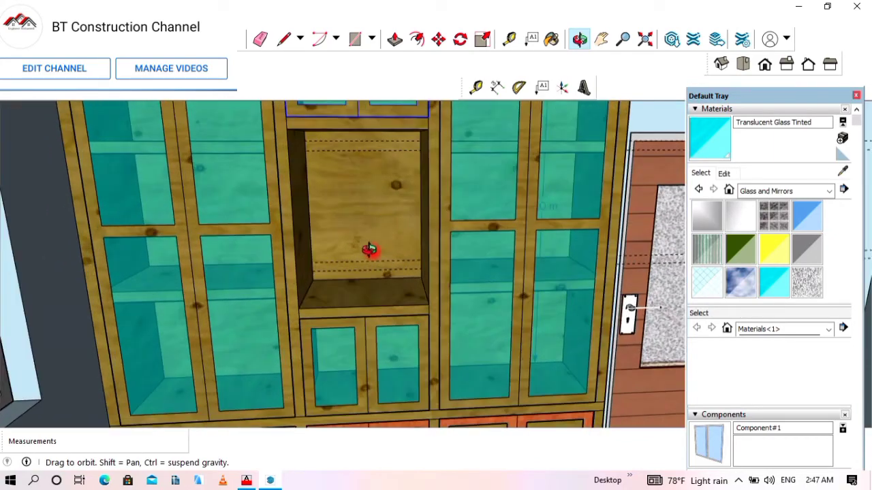
left_click_drag(368, 260, 342, 248)
scroll(410, 161, "up", 2)
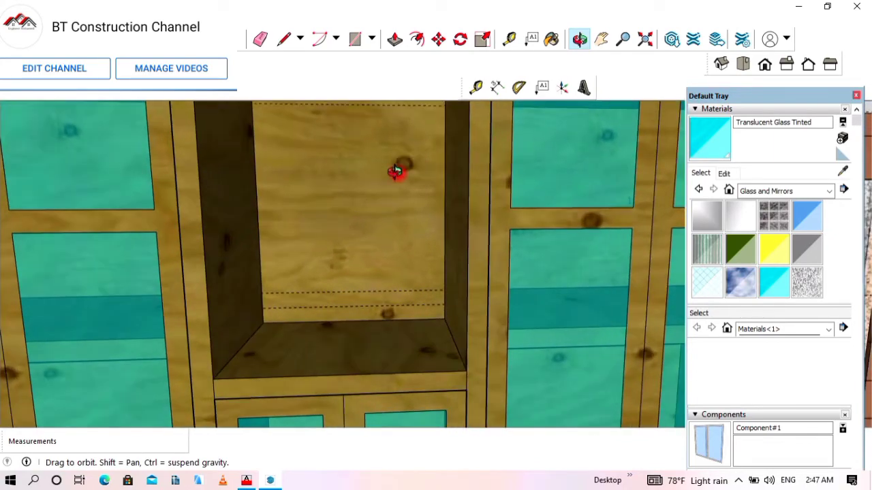
mouse_move(395, 170)
left_mouse_down()
mouse_move(352, 175)
mouse_move(395, 189)
mouse_move(407, 208)
mouse_move(366, 204)
mouse_move(380, 213)
left_mouse_up()
scroll(352, 181, "down", 3)
scroll(392, 175, "up", 2)
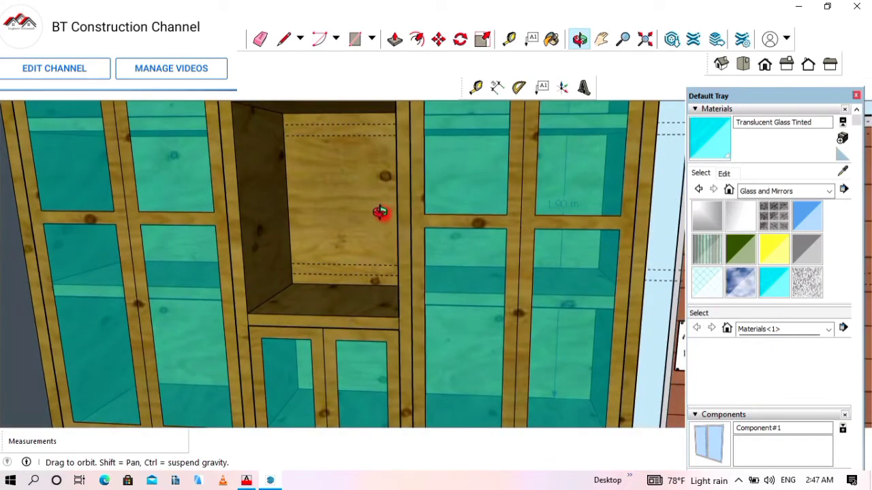
scroll(344, 186, "down", 3)
mouse_move(327, 191)
left_mouse_down()
mouse_move(364, 189)
mouse_move(329, 150)
mouse_move(334, 164)
left_mouse_up()
scroll(327, 240, "up", 1)
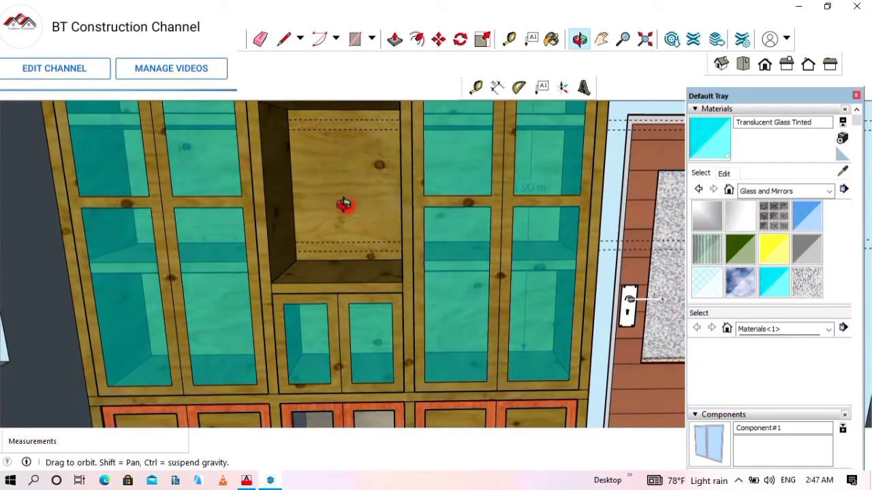
mouse_move(365, 233)
left_mouse_down()
mouse_move(350, 230)
mouse_move(347, 218)
left_mouse_up()
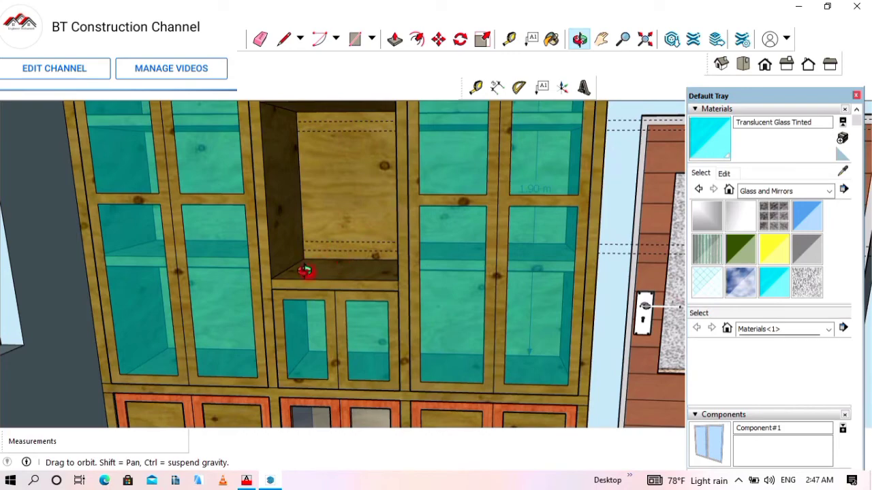
scroll(440, 243, "down", 2)
scroll(368, 326, "up", 1)
left_click_drag(368, 327, 348, 320)
scroll(412, 259, "down", 3)
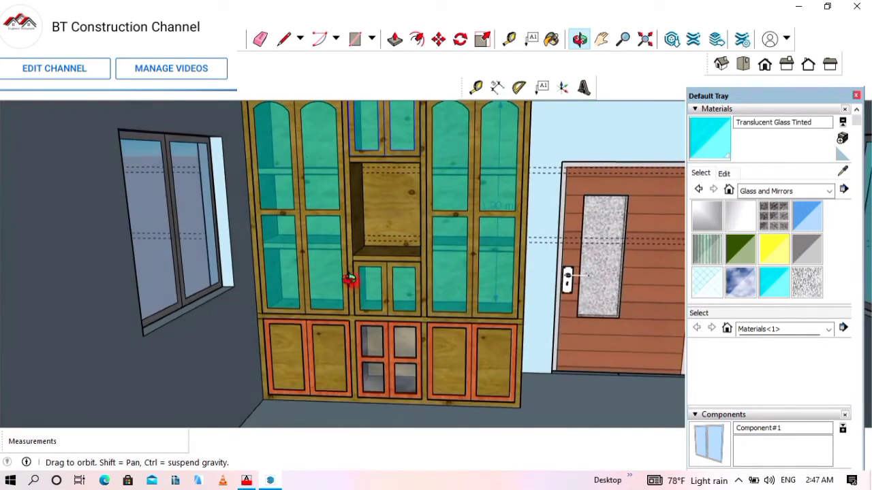
Delete all construction guides from the model
scroll(350, 279, "down", 2)
left_click_drag(565, 283, 514, 282)
scroll(443, 273, "down", 3)
left_click_drag(440, 269, 484, 260)
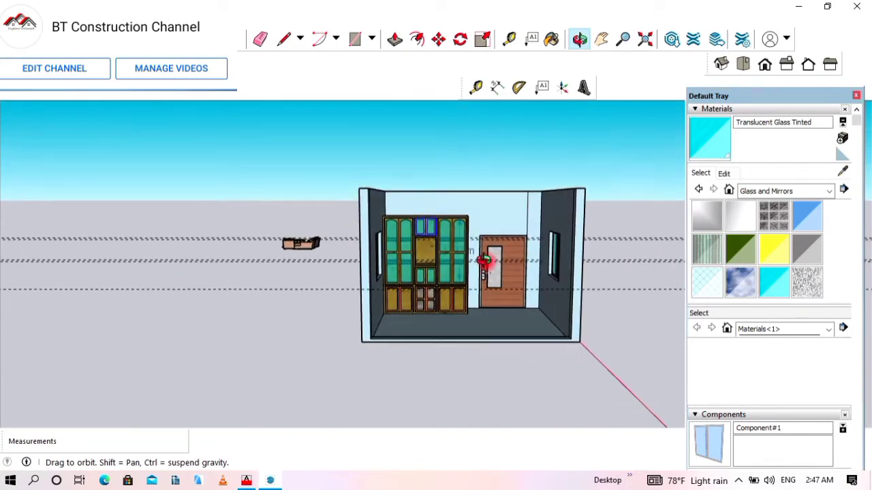
left_click_drag(447, 228, 271, 162)
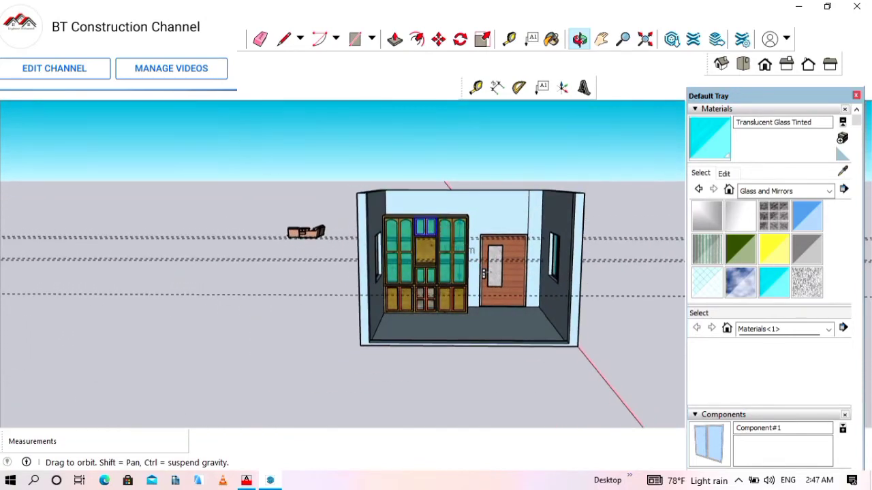
left_click(51, 18)
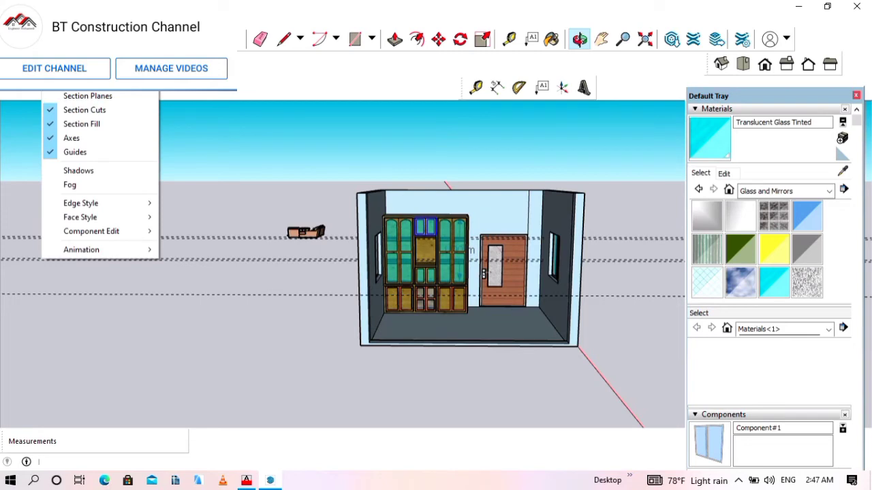
mouse_move(30, 18)
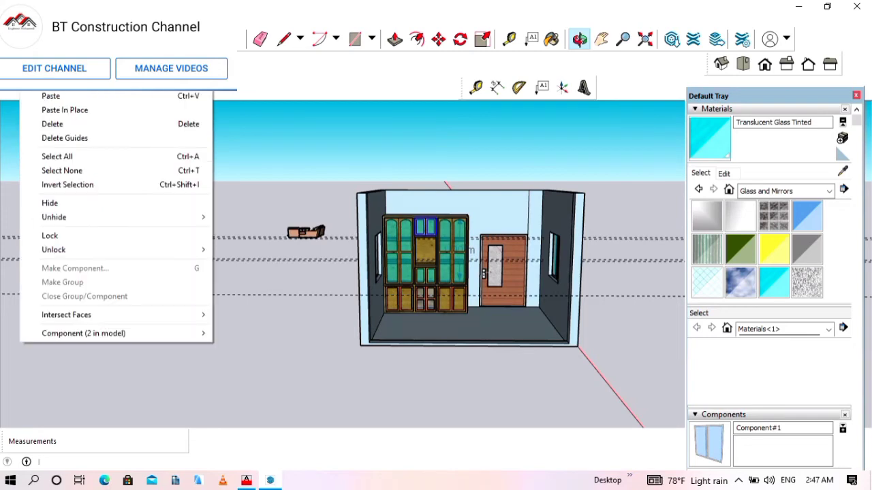
left_click(89, 136)
Clear the selection of the top small door pair and look through the Water material collection
scroll(595, 220, "up", 5)
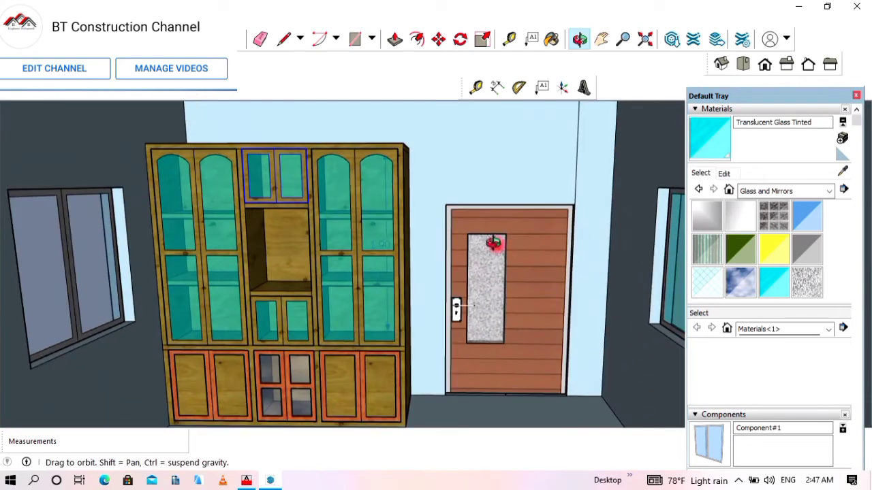
scroll(438, 237, "down", 5)
left_click_drag(438, 238, 418, 231)
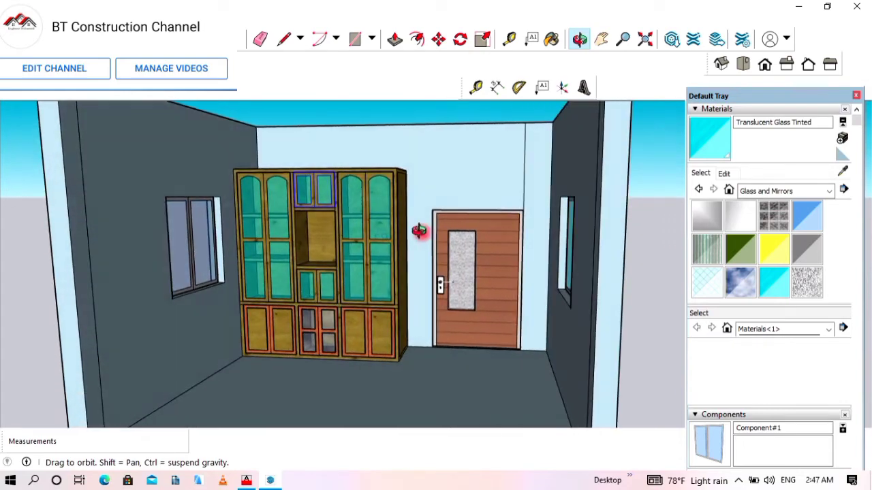
scroll(342, 185, "down", 3)
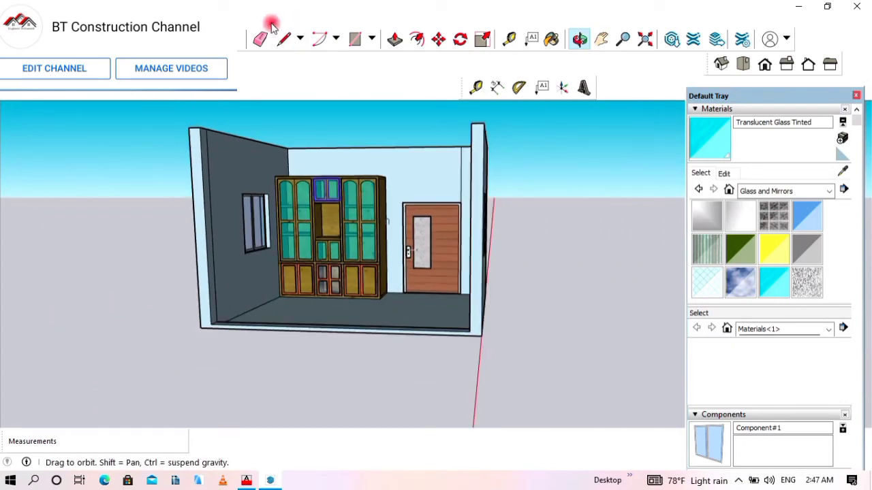
left_click(243, 39)
scroll(278, 201, "up", 5)
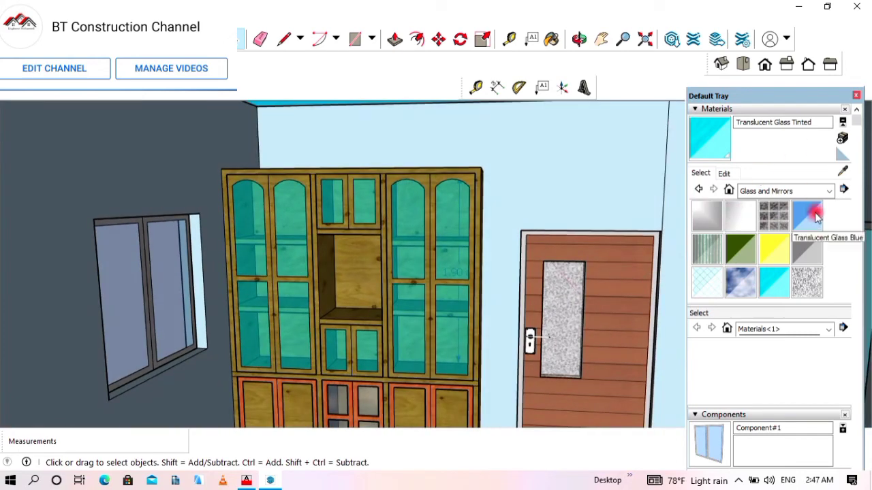
left_click(828, 190)
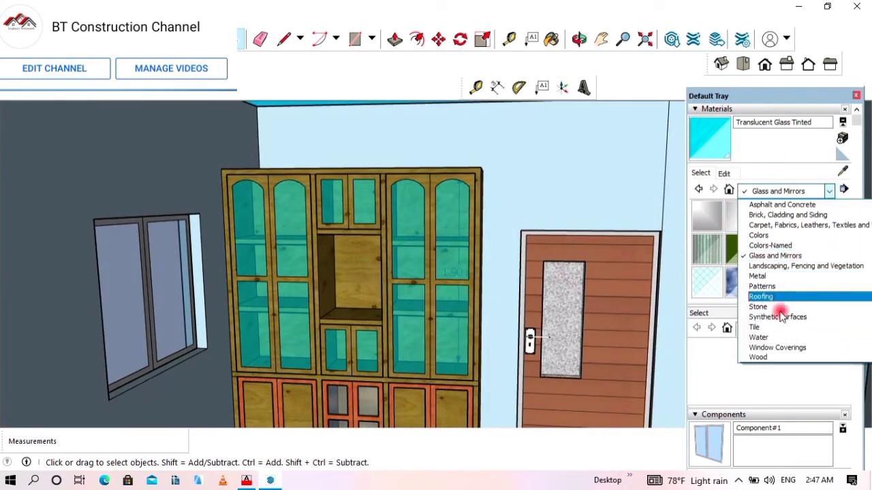
left_click(758, 337)
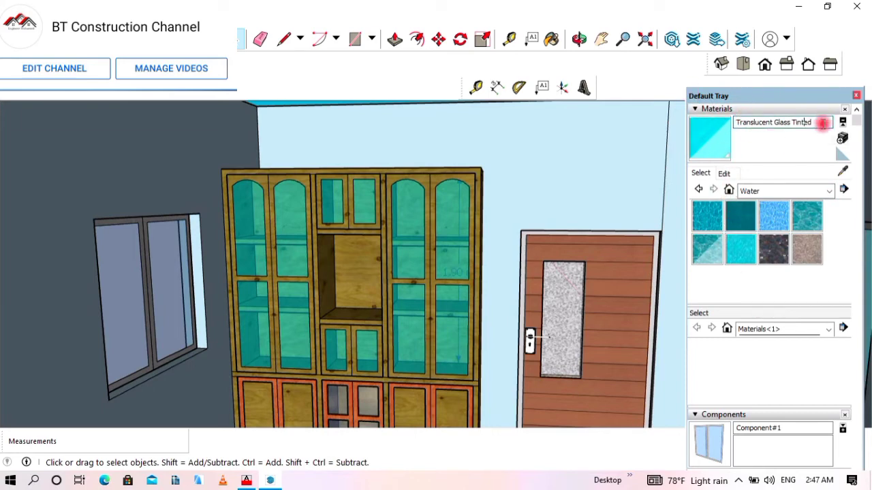
Pick Color H02 from the Colors collection and paint the back panel of the middle column's open compartment
left_click(775, 191)
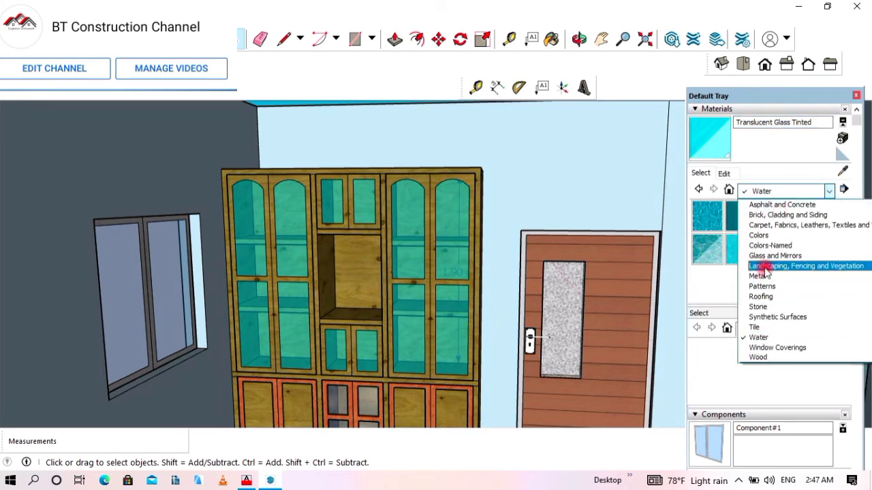
left_click(772, 237)
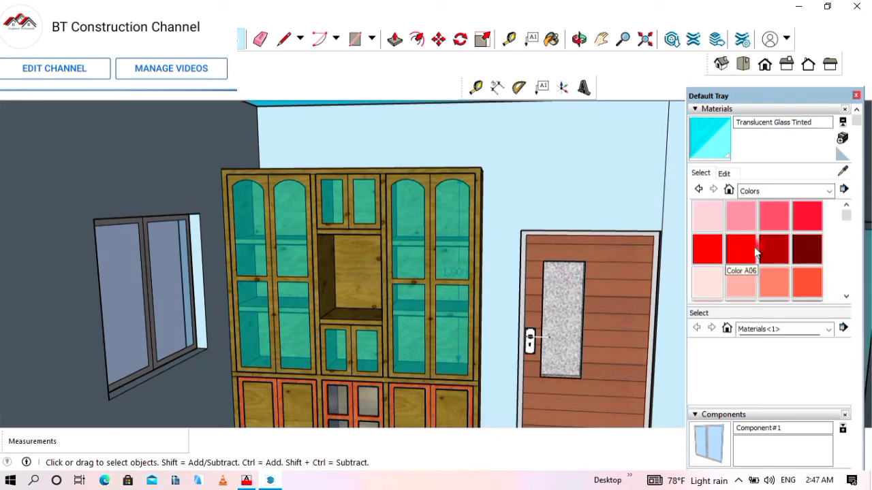
scroll(747, 258, "down", 3)
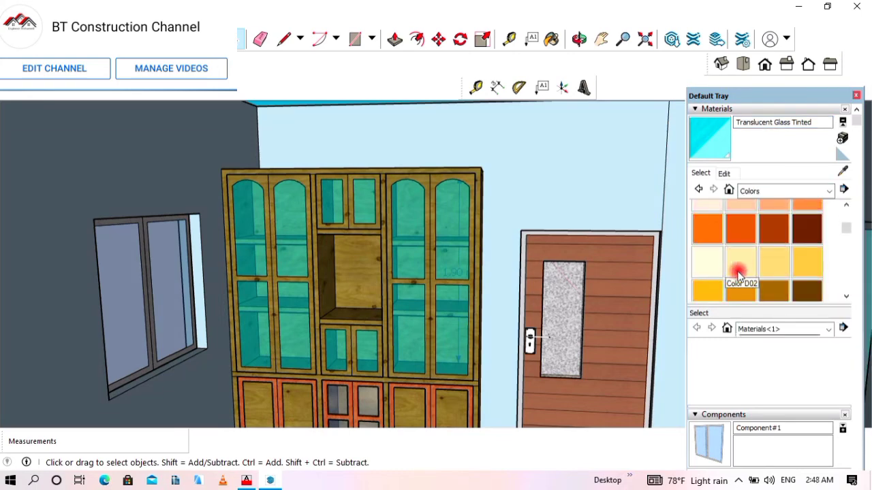
scroll(736, 272, "down", 2)
scroll(731, 259, "down", 4)
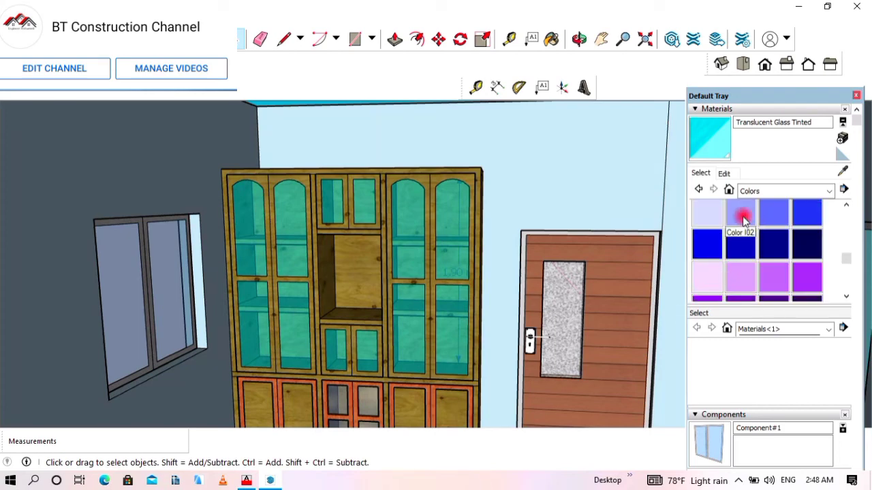
scroll(742, 219, "up", 2)
scroll(743, 225, "up", 1)
scroll(742, 272, "down", 1)
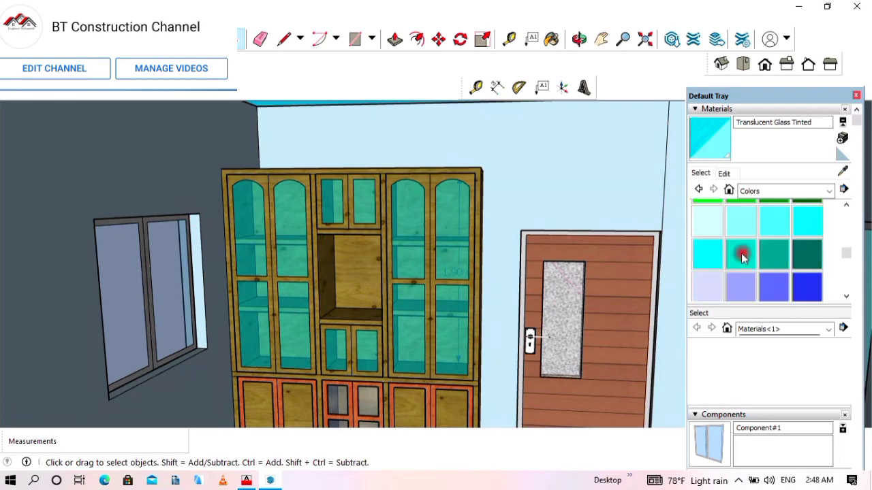
left_click(750, 232)
left_click(355, 271)
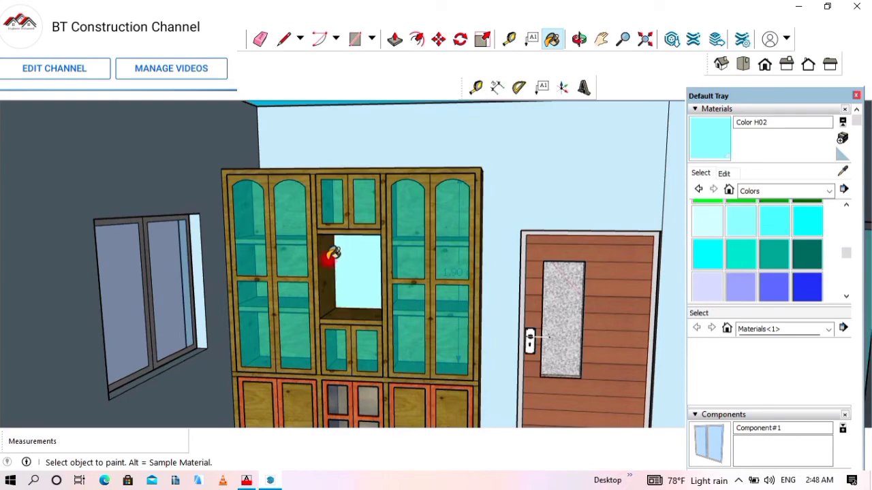
Paint both side walls and the floor of the open compartment with Color H02
left_click(328, 263)
scroll(346, 288, "up", 2)
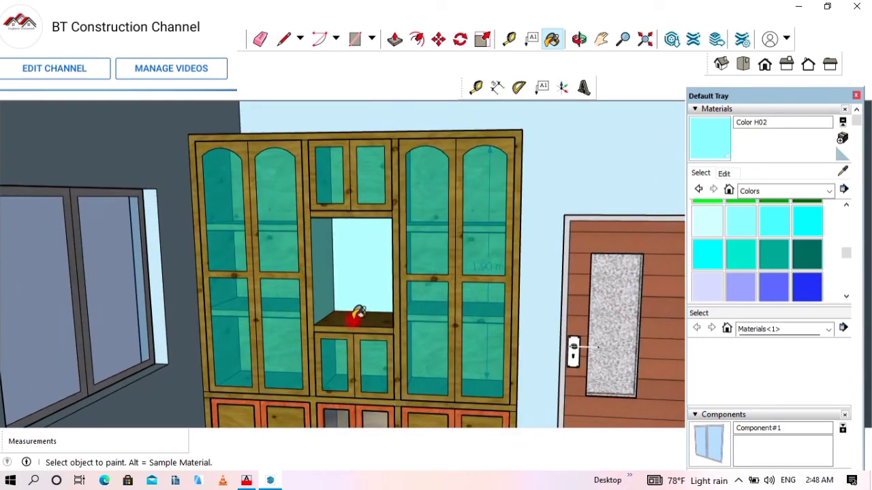
scroll(358, 315, "up", 2)
left_click(579, 39)
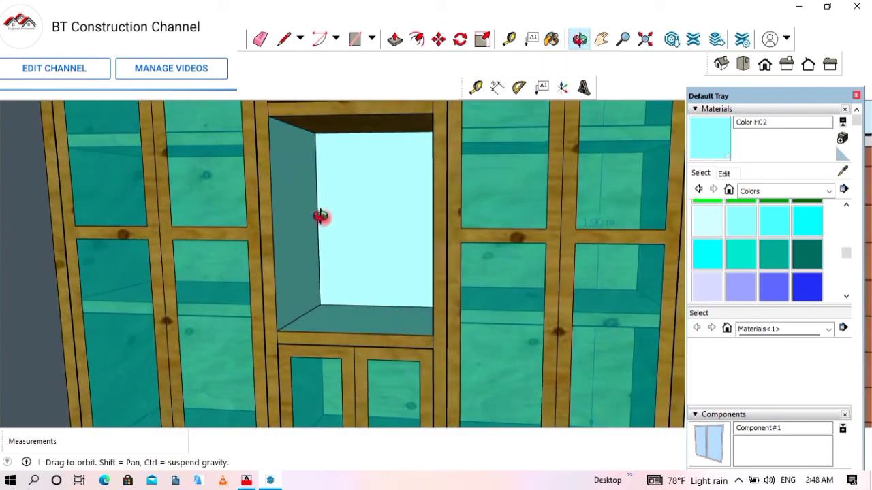
left_click_drag(321, 216, 484, 239)
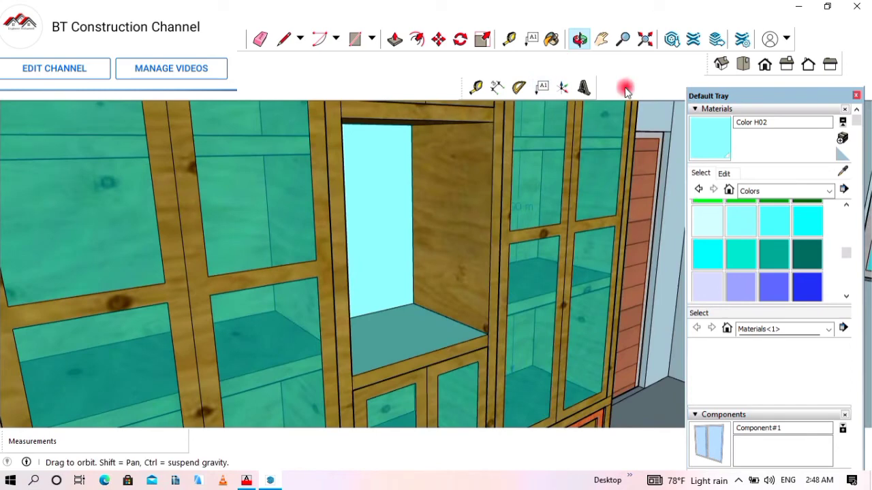
left_click(719, 145)
left_click(439, 251)
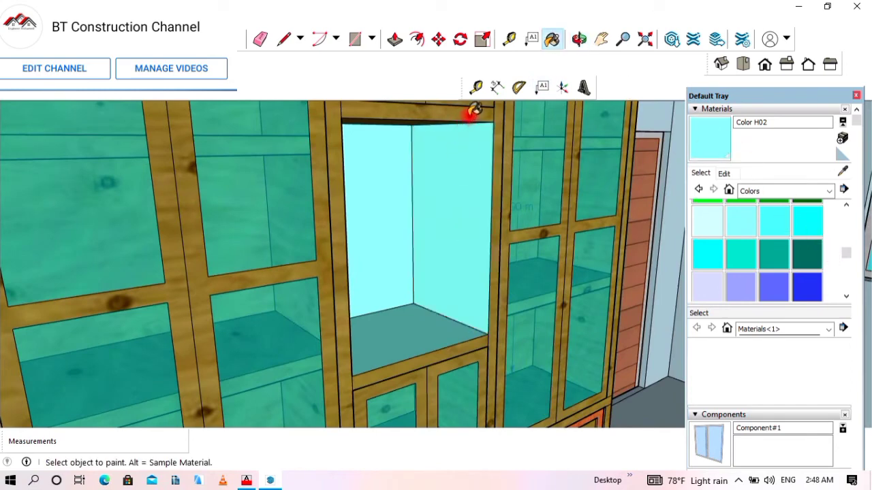
Paint the front edges of the shelves above and below the open compartment and its ceiling with Color H02
left_click(473, 111)
left_click(443, 351)
scroll(364, 229, "up", 5)
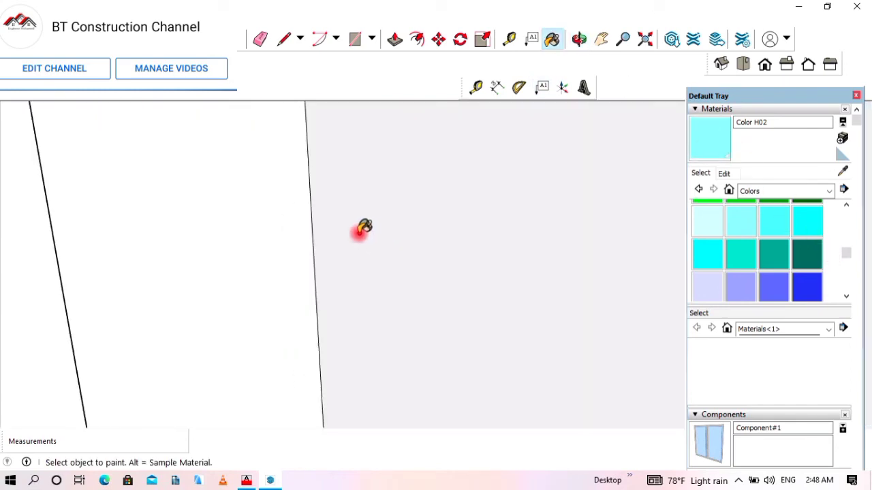
left_click(579, 39)
left_click_drag(327, 314, 510, 179)
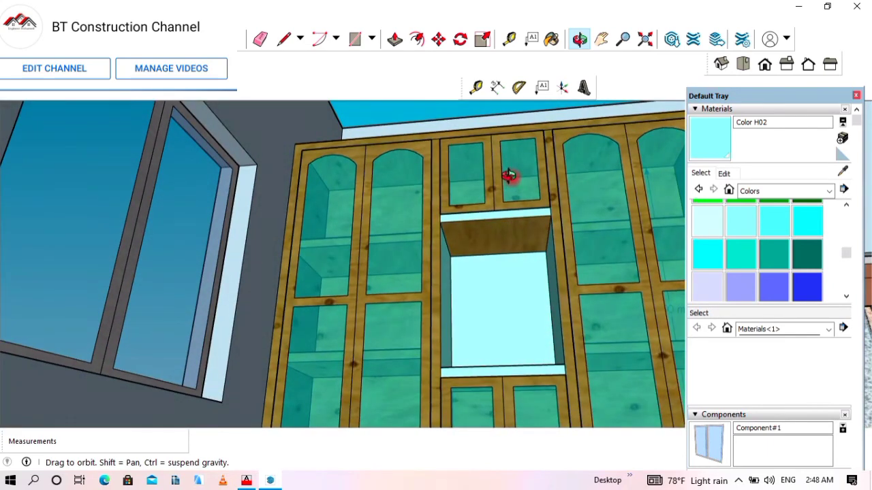
left_click(715, 138)
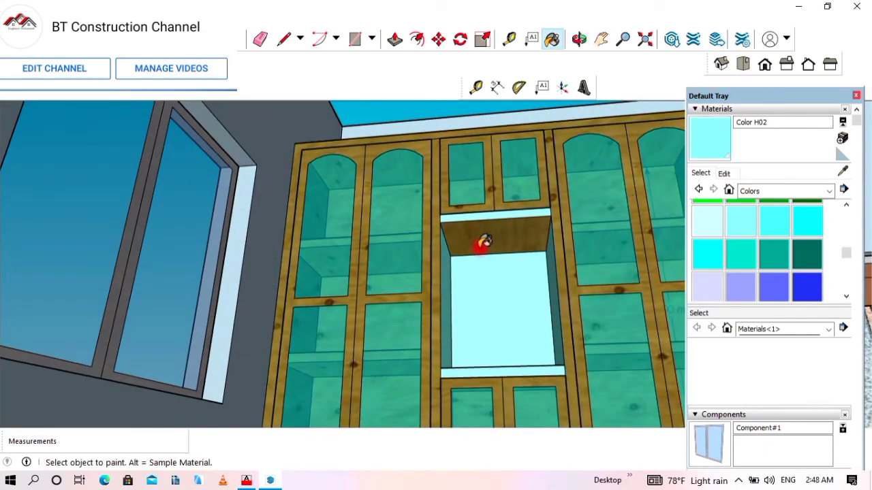
left_click(504, 230)
Examine the painted wardrobe within the whole room from outside and from the front
left_click(579, 39)
mouse_move(476, 299)
left_mouse_down()
mouse_move(420, 297)
mouse_move(371, 275)
left_mouse_up()
scroll(372, 276, "down", 4)
left_click_drag(576, 279, 518, 290)
scroll(429, 269, "down", 4)
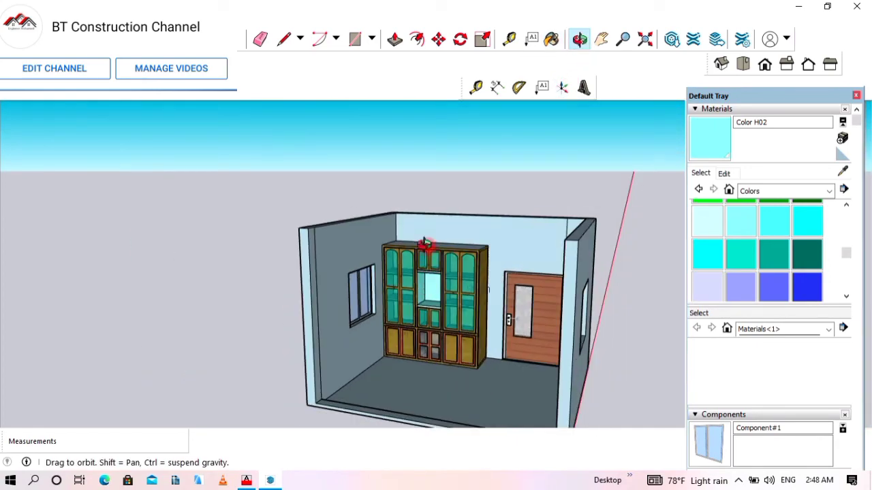
scroll(502, 325, "down", 3)
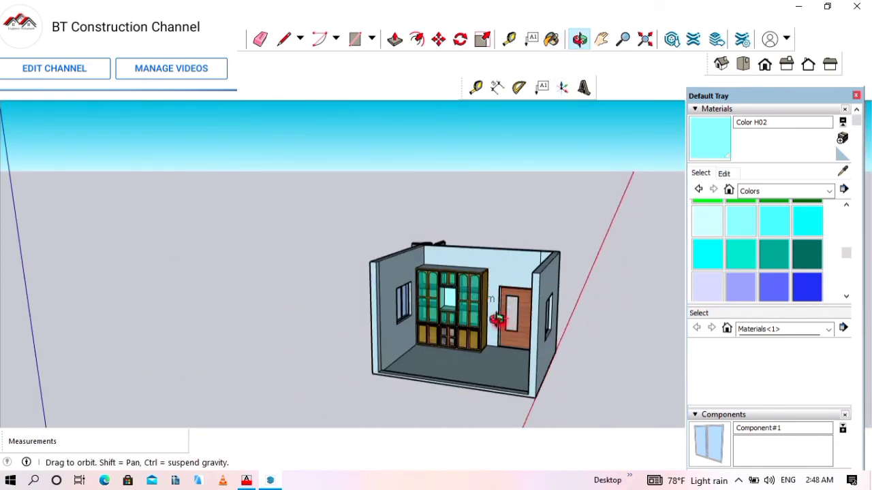
left_click_drag(498, 321, 574, 331)
scroll(522, 329, "up", 3)
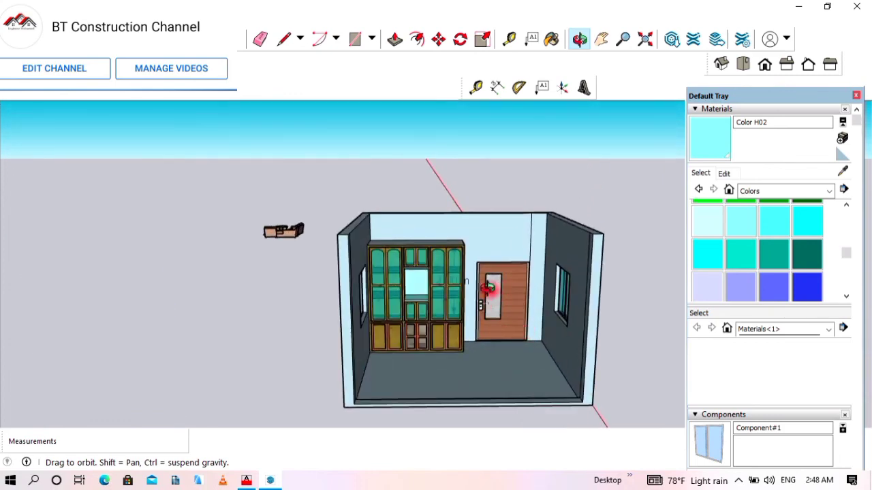
left_click_drag(488, 288, 453, 279)
scroll(444, 302, "up", 4)
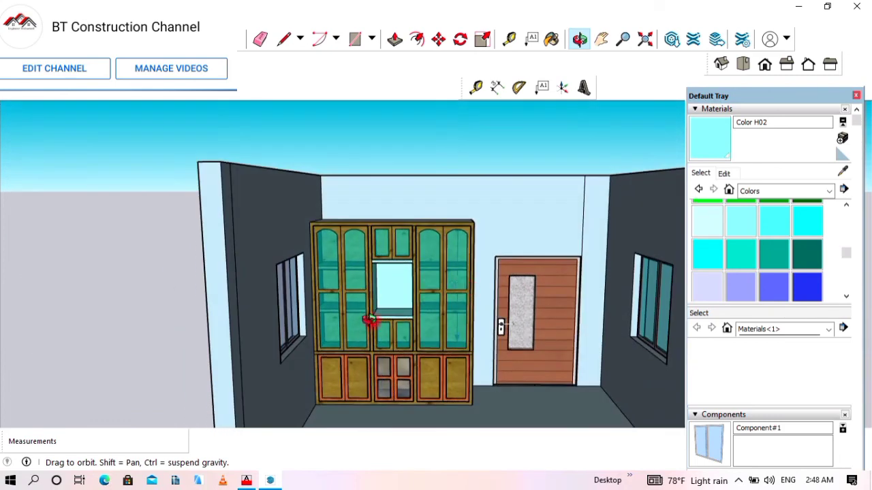
scroll(368, 320, "up", 2)
scroll(368, 252, "down", 4)
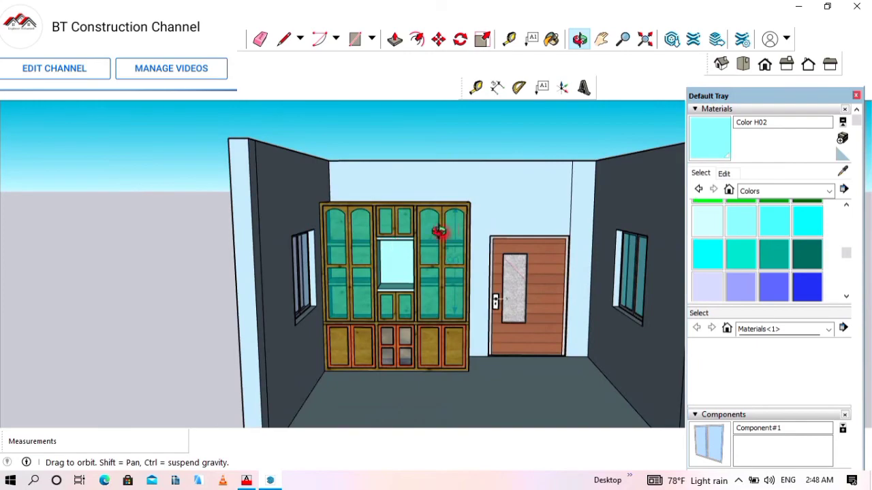
Inspect the wardrobe's lower doors and base corner up close and the finished wardrobe within the room from several angles
left_click_drag(439, 232, 272, 225)
scroll(390, 214, "down", 4)
left_click_drag(383, 245, 417, 253)
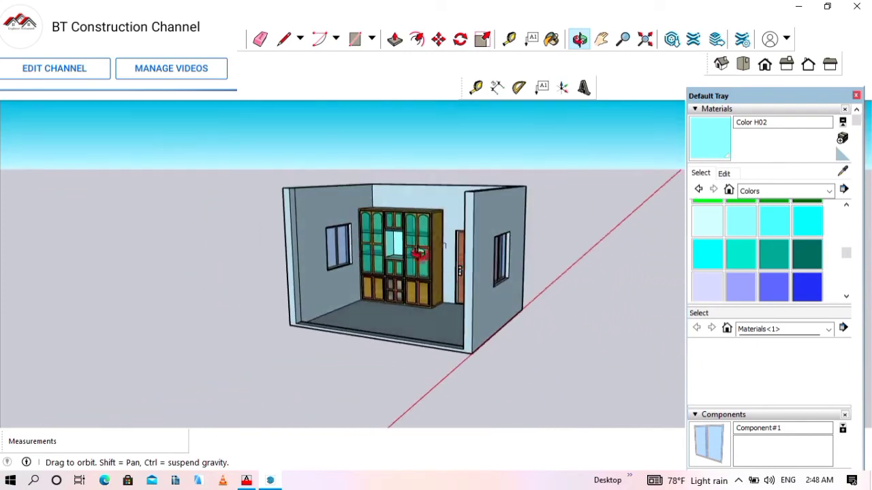
scroll(432, 255, "up", 6)
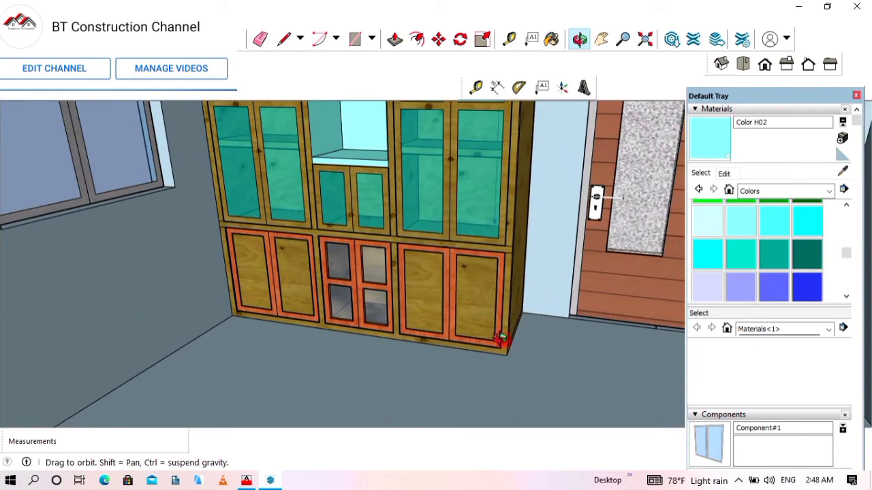
scroll(501, 338, "up", 6)
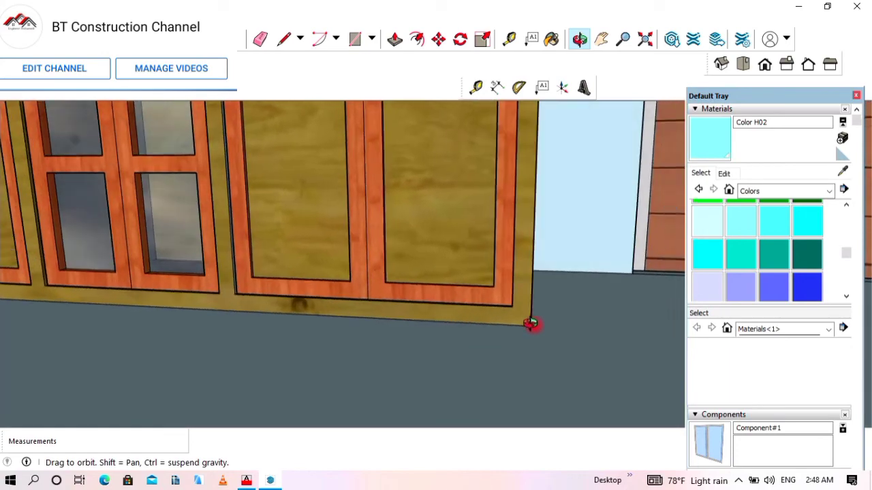
scroll(579, 270, "down", 6)
left_click_drag(453, 244, 441, 288)
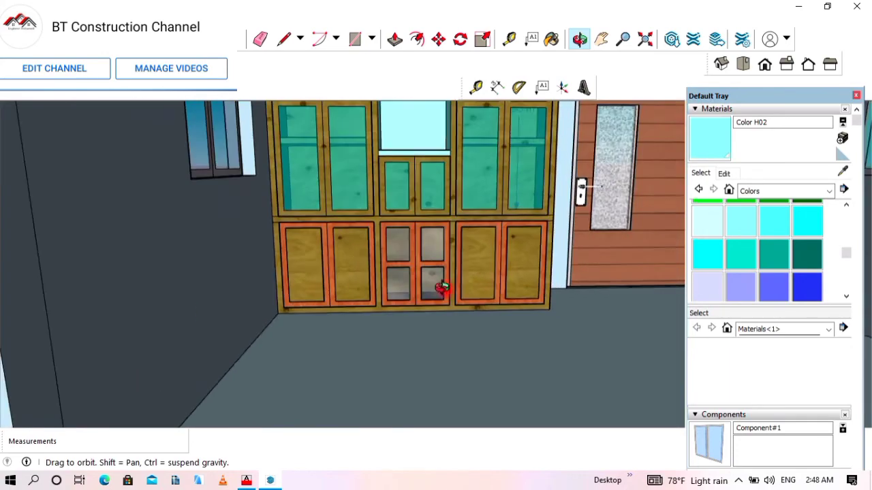
scroll(435, 286, "down", 3)
scroll(431, 166, "up", 2)
left_click_drag(473, 201, 402, 218)
scroll(407, 236, "down", 5)
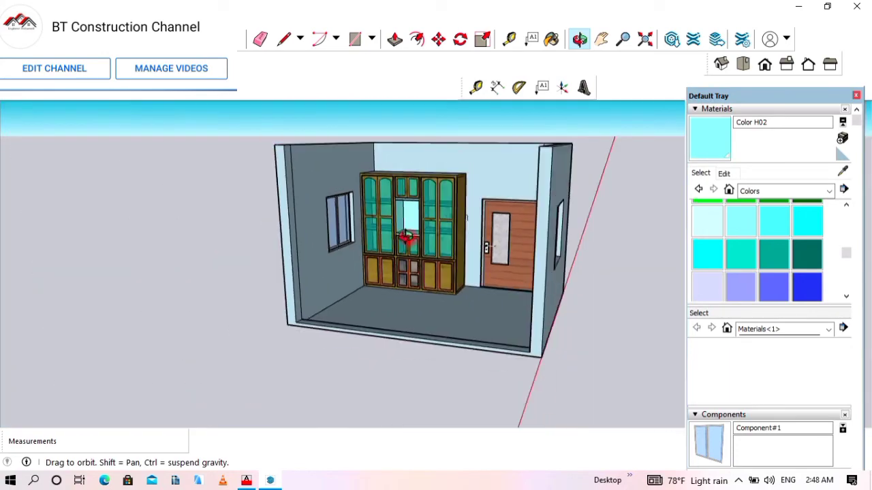
scroll(407, 235, "down", 5)
scroll(435, 195, "up", 7)
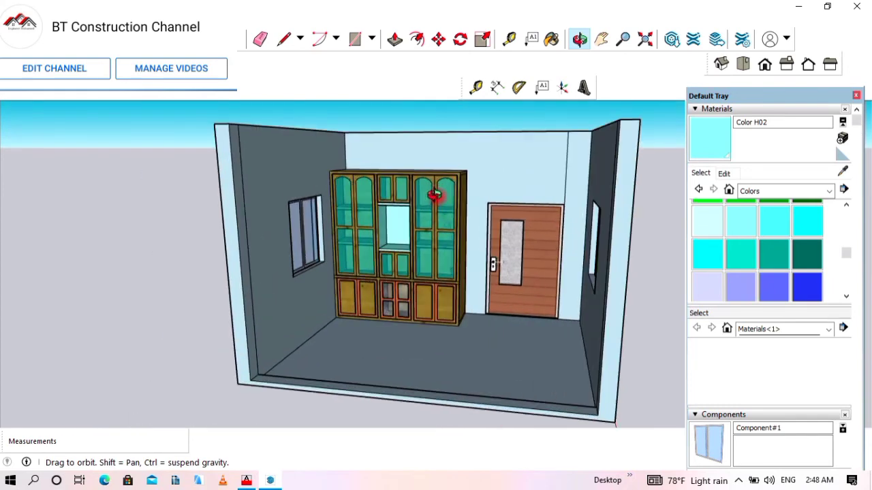
left_click_drag(434, 195, 423, 177)
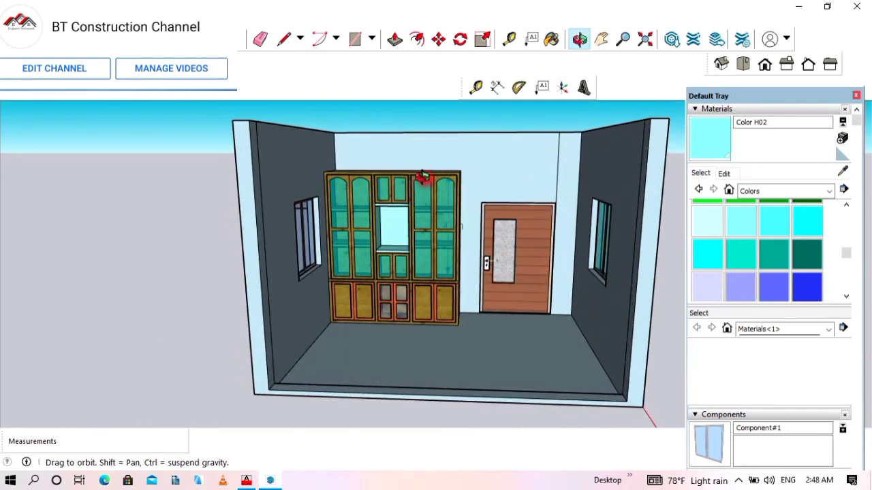